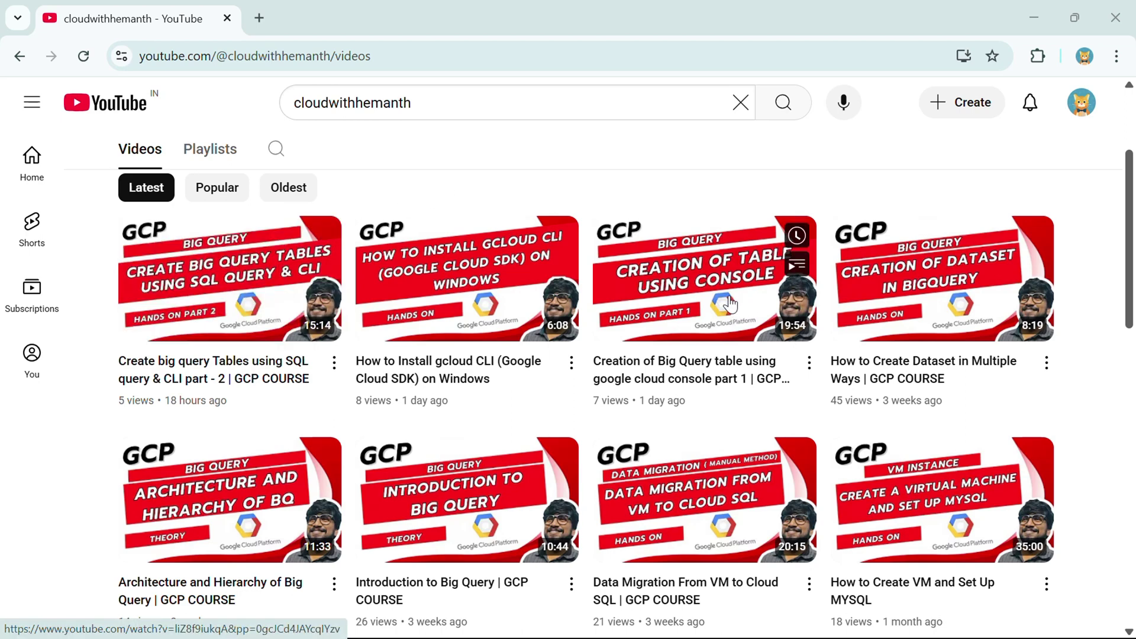
- Switch to BigQuery, expand the project and start creating a new dataset
{"action": "key", "text": "alt+Tab"}
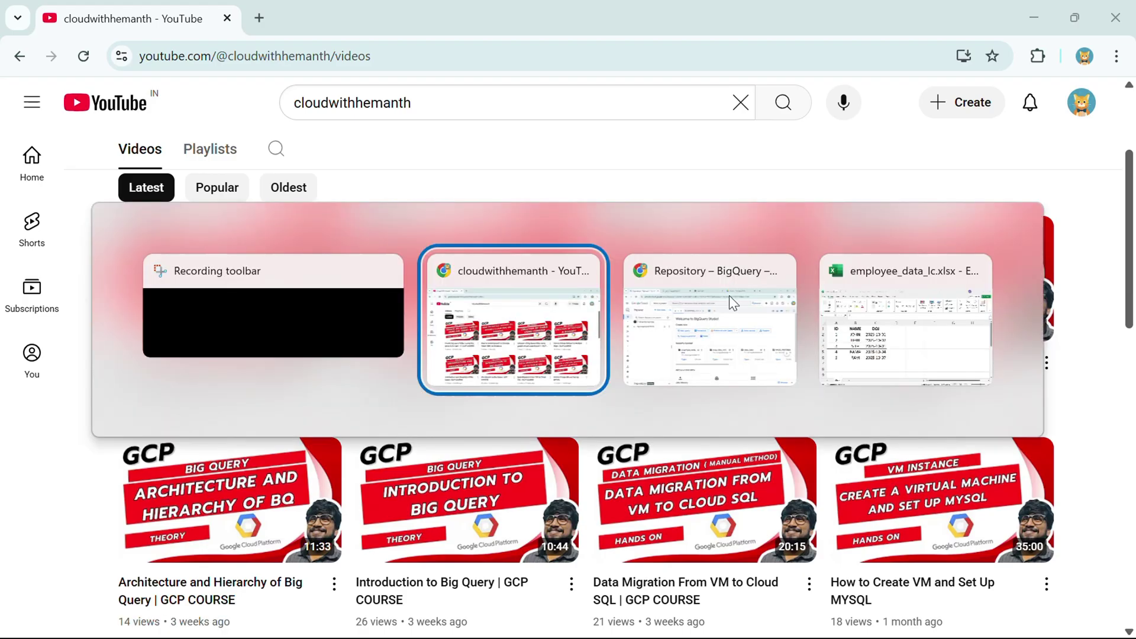
{"action": "left_click", "coordinate": [729, 296]}
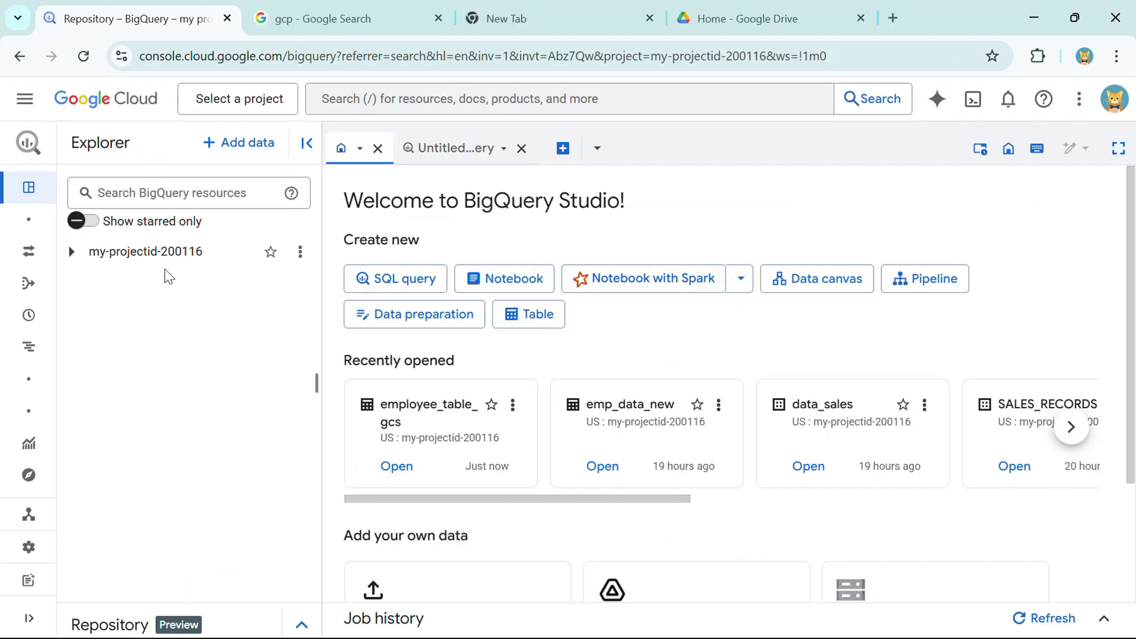
{"action": "left_click", "coordinate": [70, 252]}
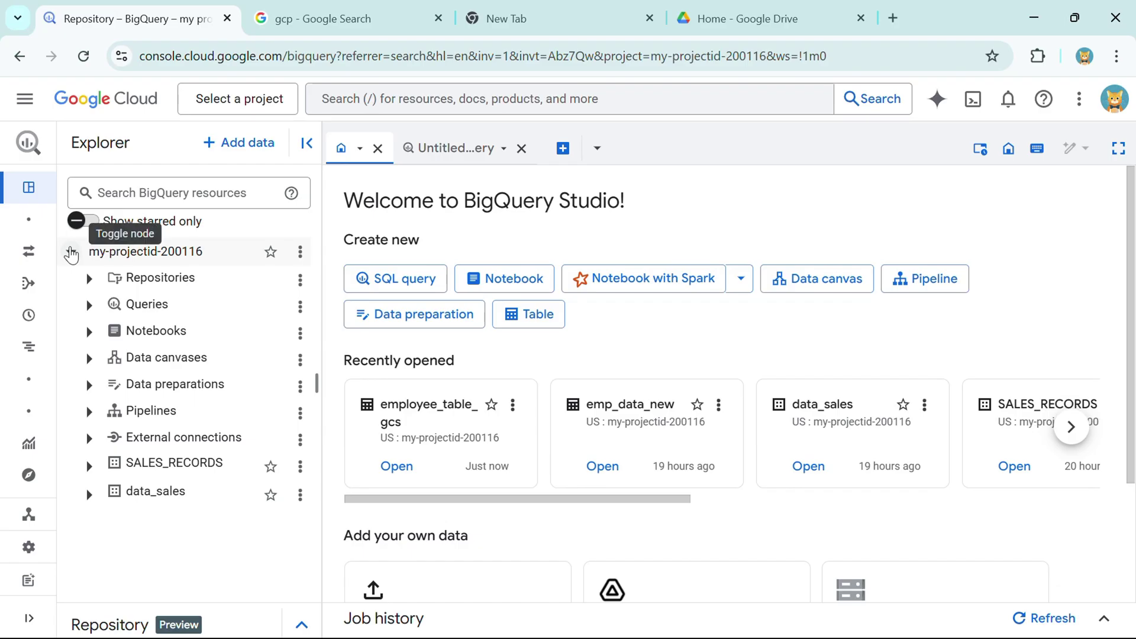
{"action": "left_click", "coordinate": [300, 252]}
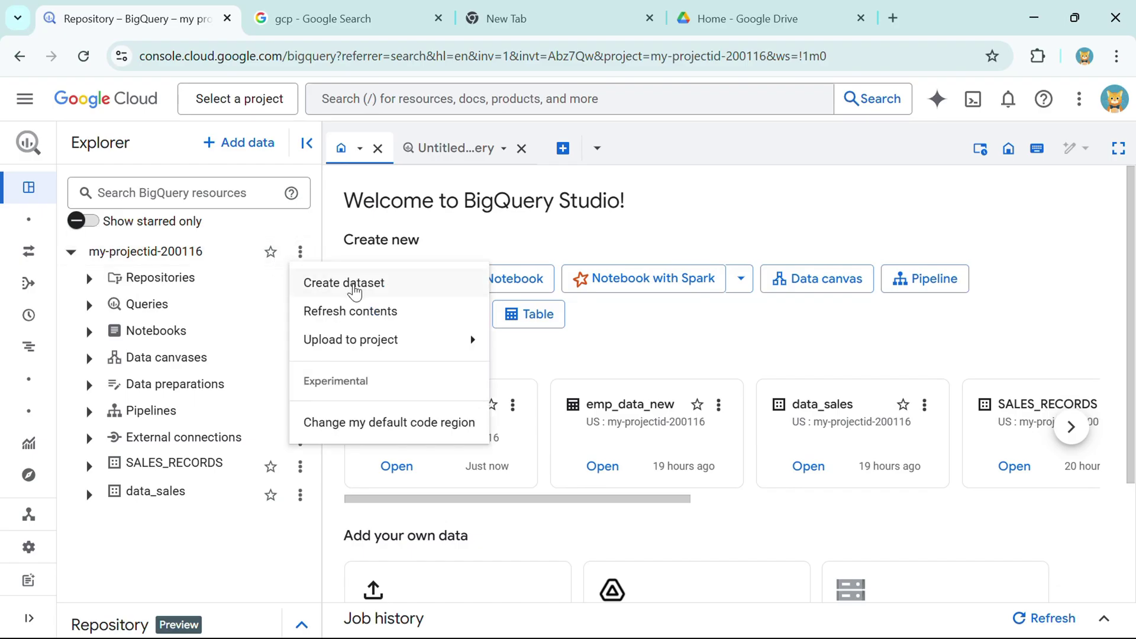
{"action": "left_click", "coordinate": [356, 284]}
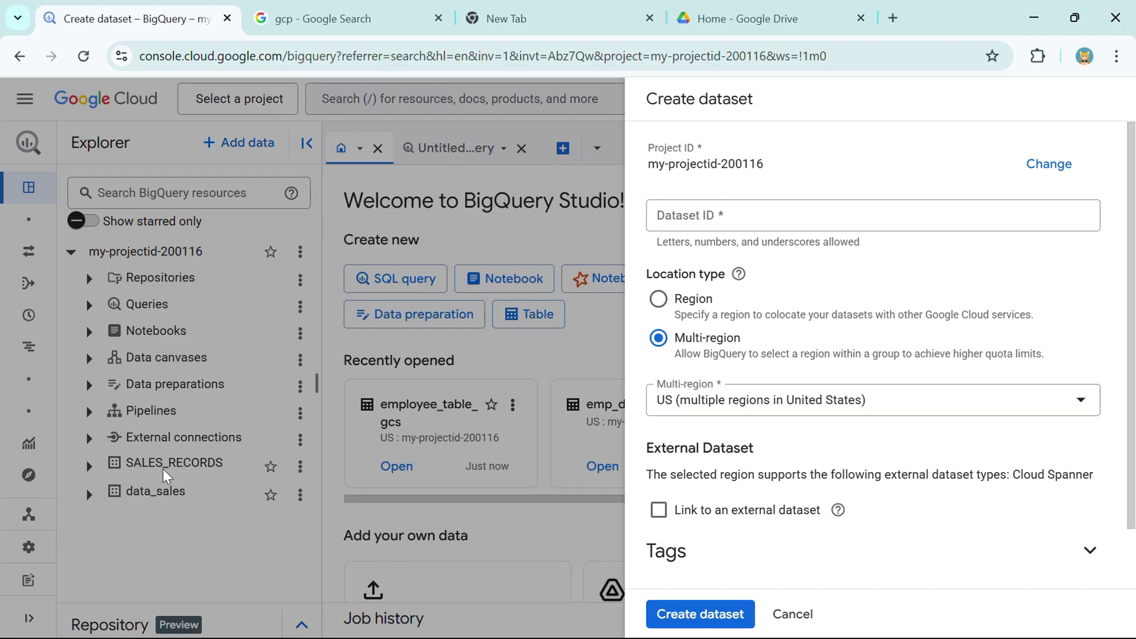
- Create the dataset with ID example_dataset
{"action": "left_click", "coordinate": [685, 227]}
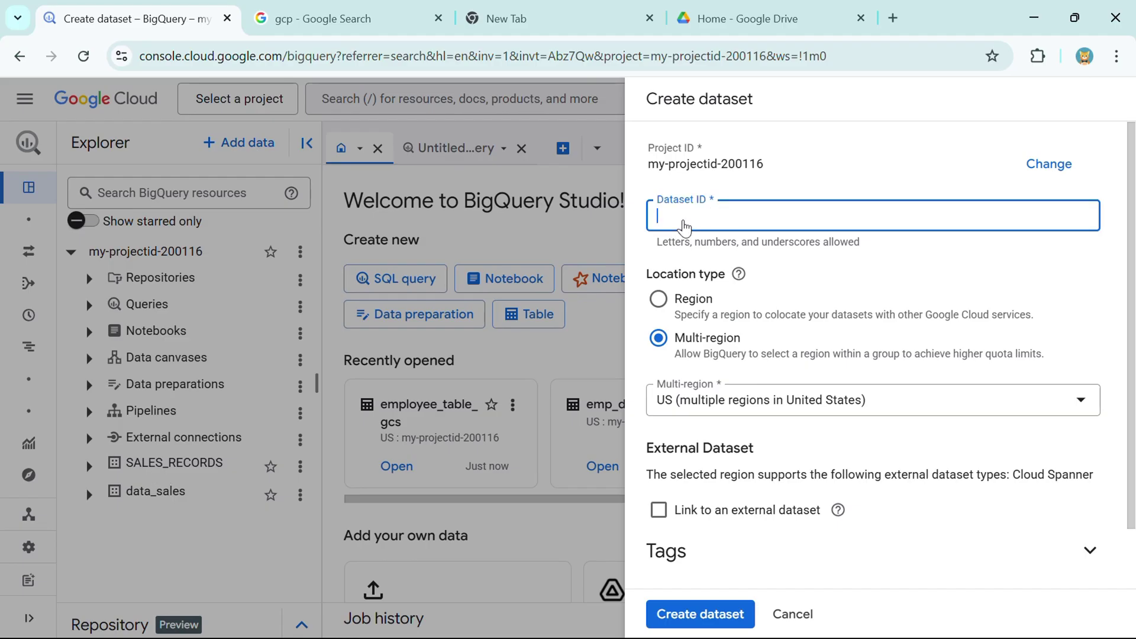
{"action": "type", "text": "e"}
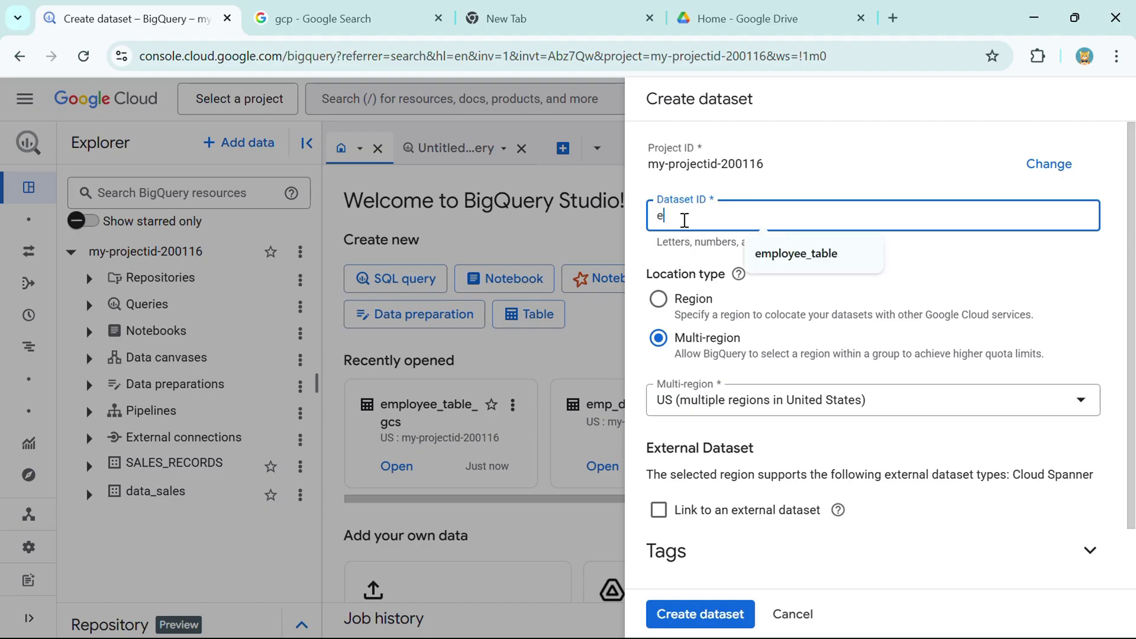
{"action": "type", "text": "xample"}
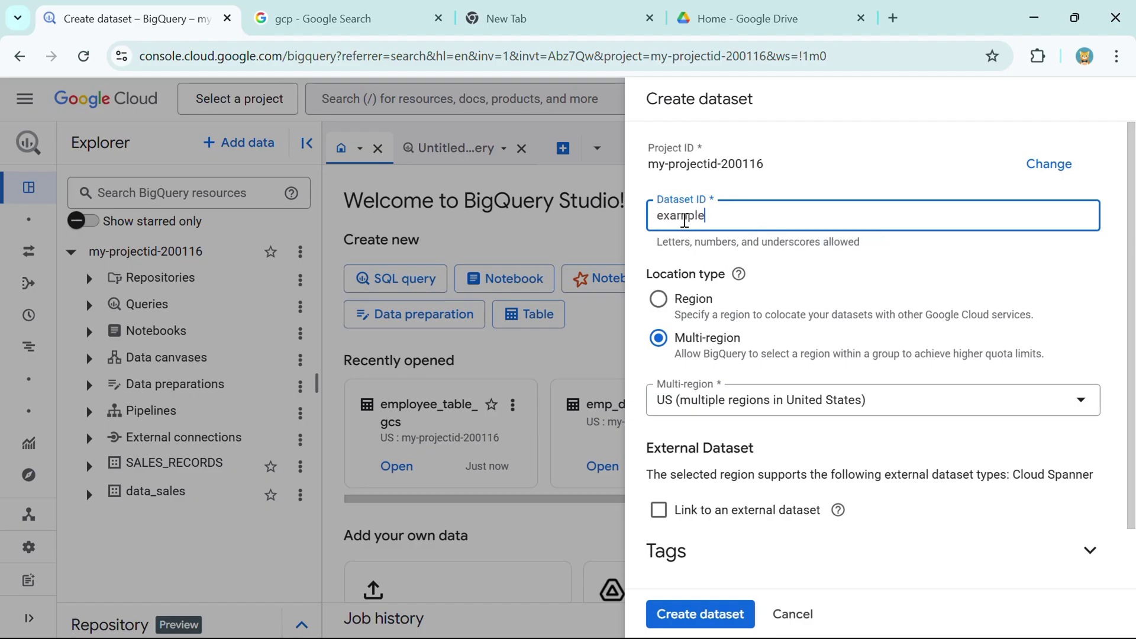
{"action": "type", "text": "_"}
{"action": "key", "text": "BackSpace"}
{"action": "type", "text": "_datae"}
{"action": "key", "text": "BackSpace"}
{"action": "type", "text": "set"}
{"action": "double_click", "coordinate": [684, 221]}
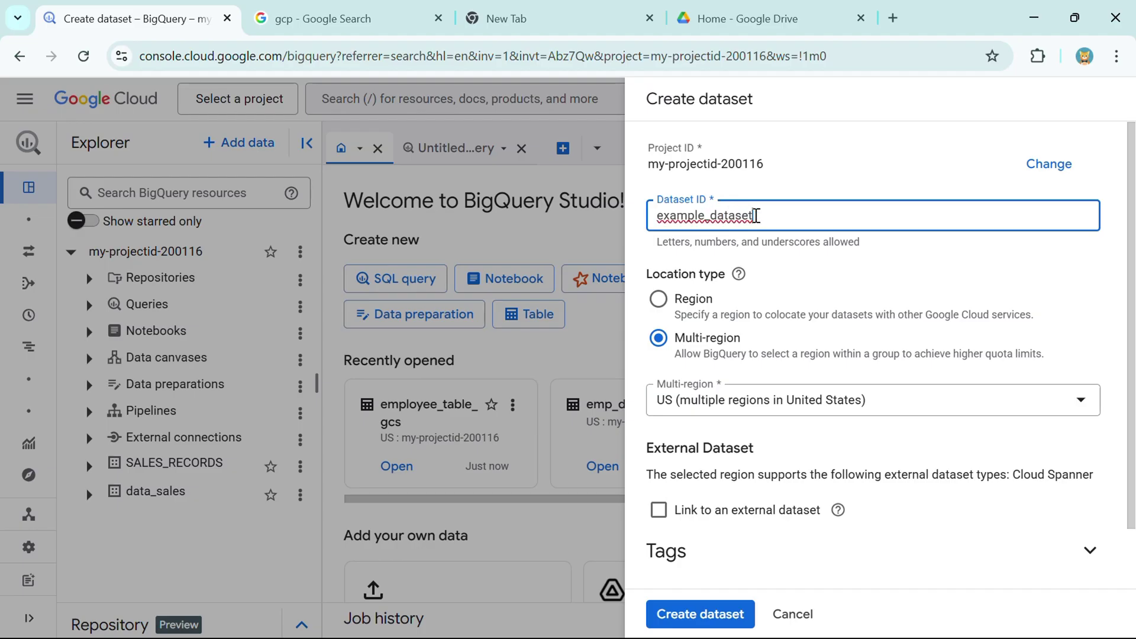
{"action": "left_click", "coordinate": [802, 261]}
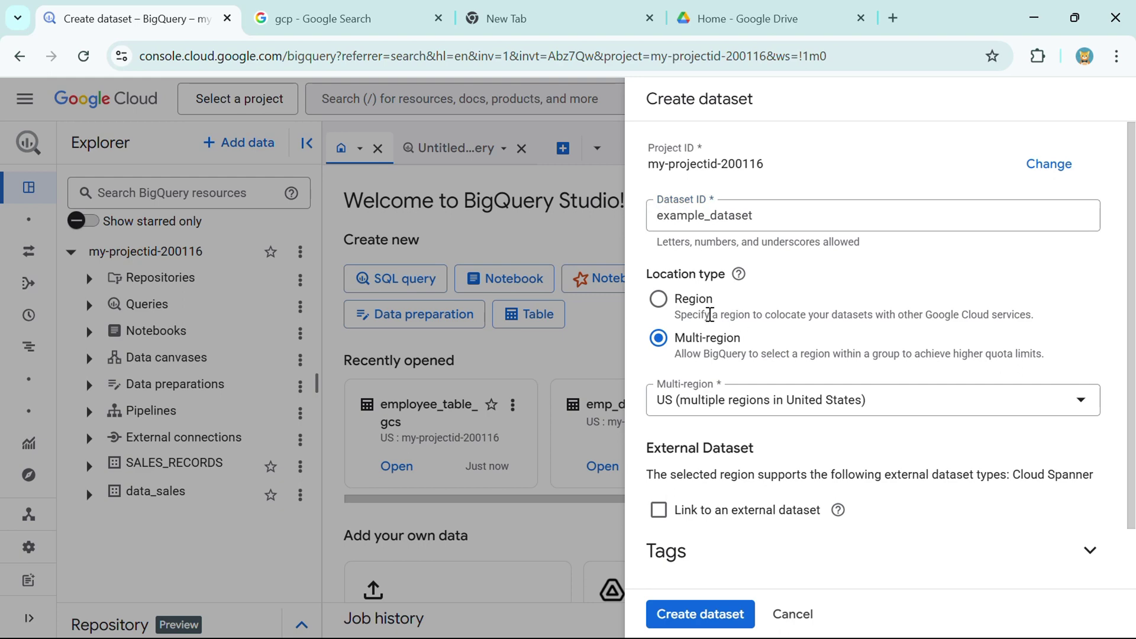
{"action": "left_click", "coordinate": [712, 612]}
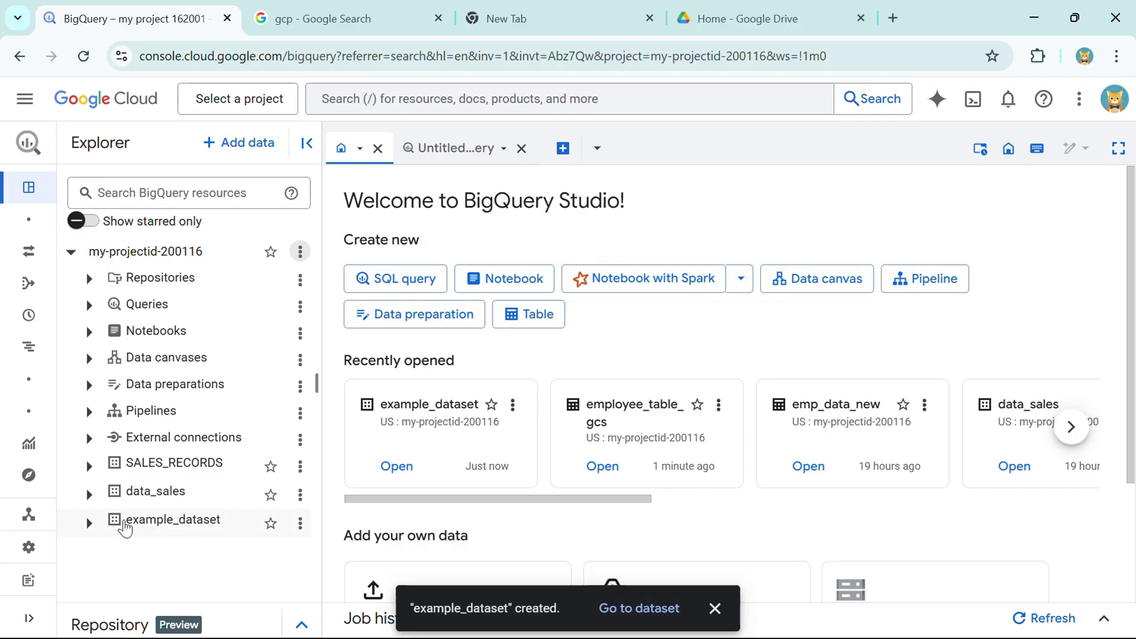
- Open example_dataset's details and start a new table in it
{"action": "left_click_drag", "start_coordinate": [121, 522], "coordinate": [224, 539]}
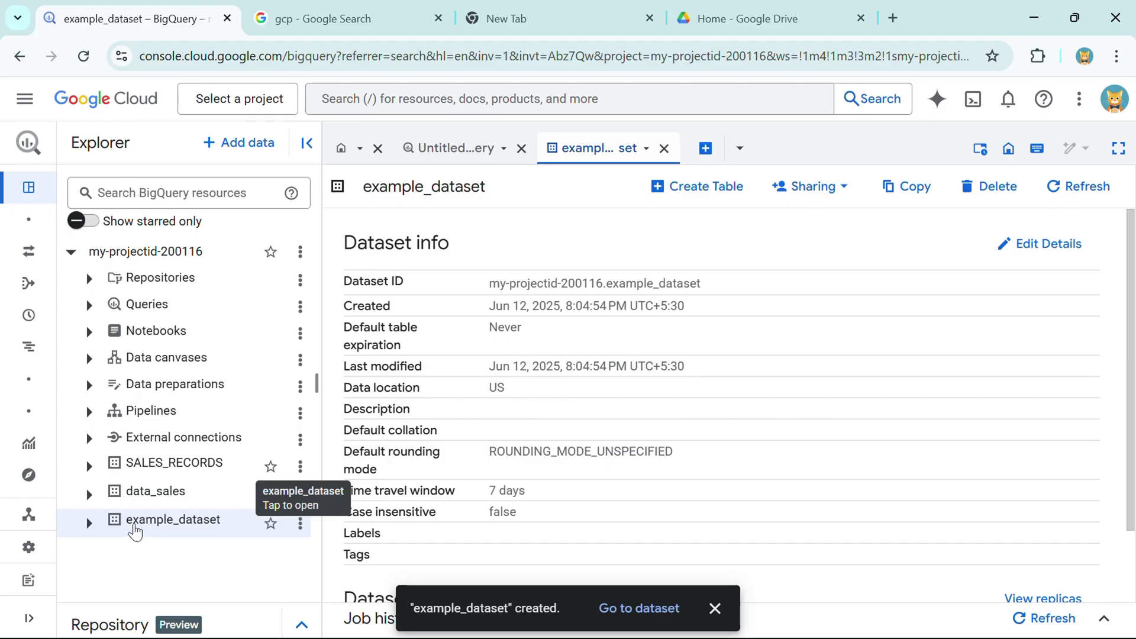
{"action": "left_click", "coordinate": [715, 608]}
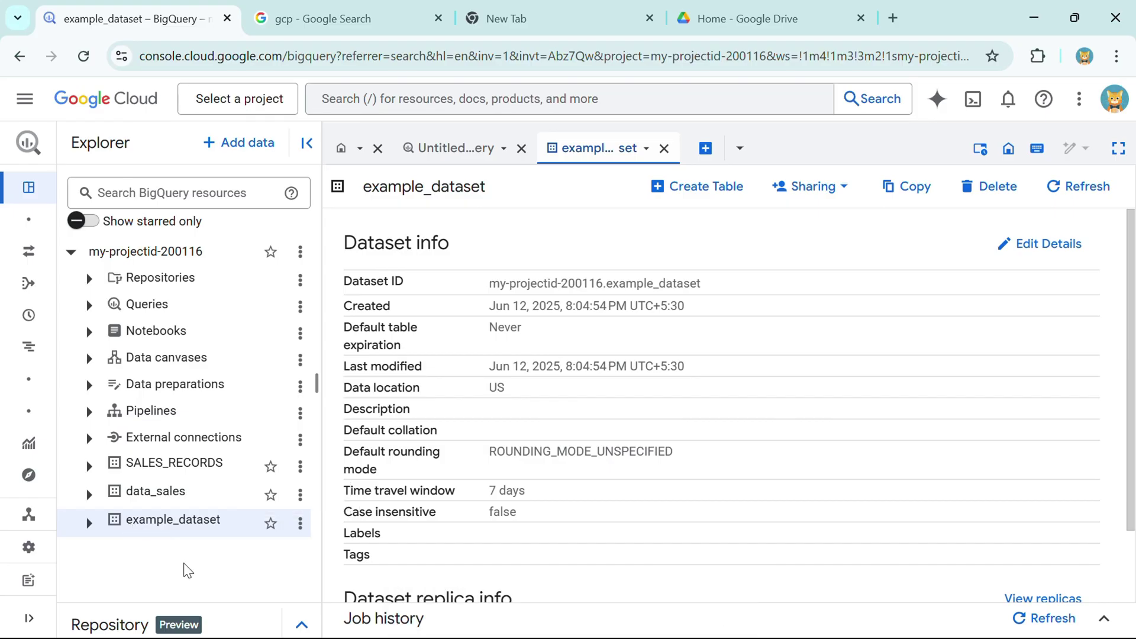
{"action": "left_click", "coordinate": [300, 523]}
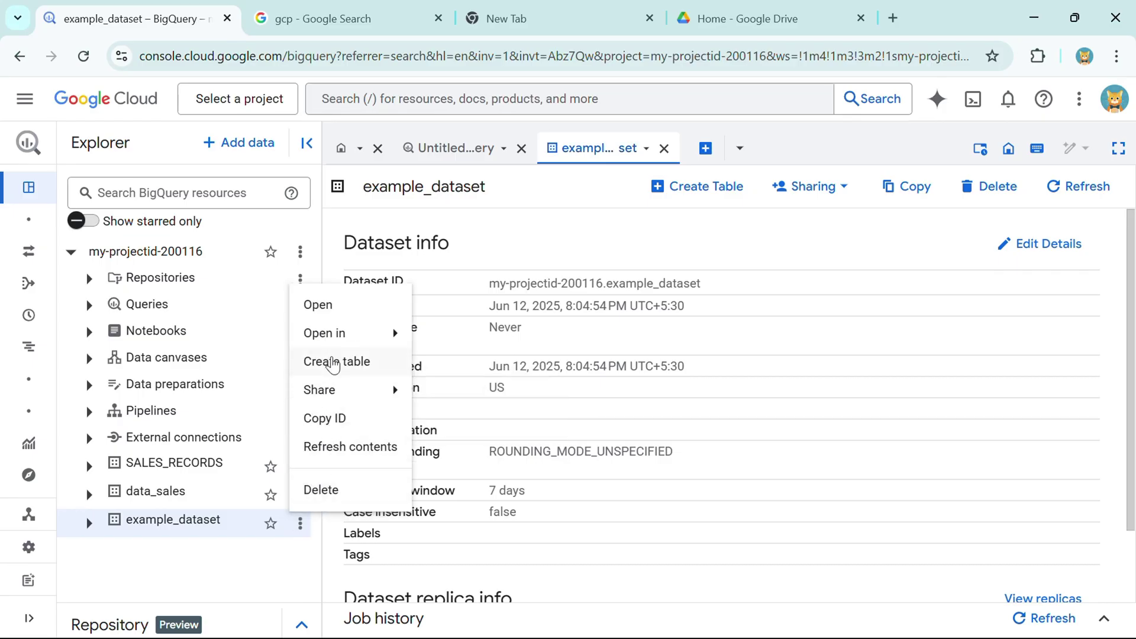
{"action": "left_click", "coordinate": [333, 362]}
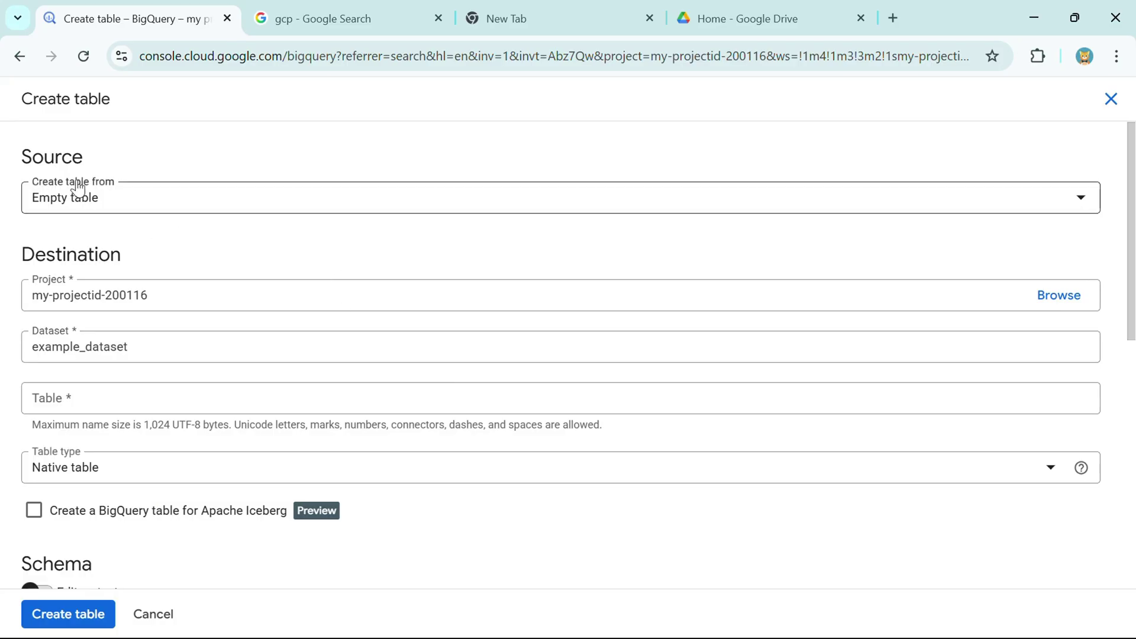
- Review the 'Create table from' source options, leaving Empty table for now
{"action": "left_click_drag", "start_coordinate": [21, 157], "coordinate": [95, 167]}
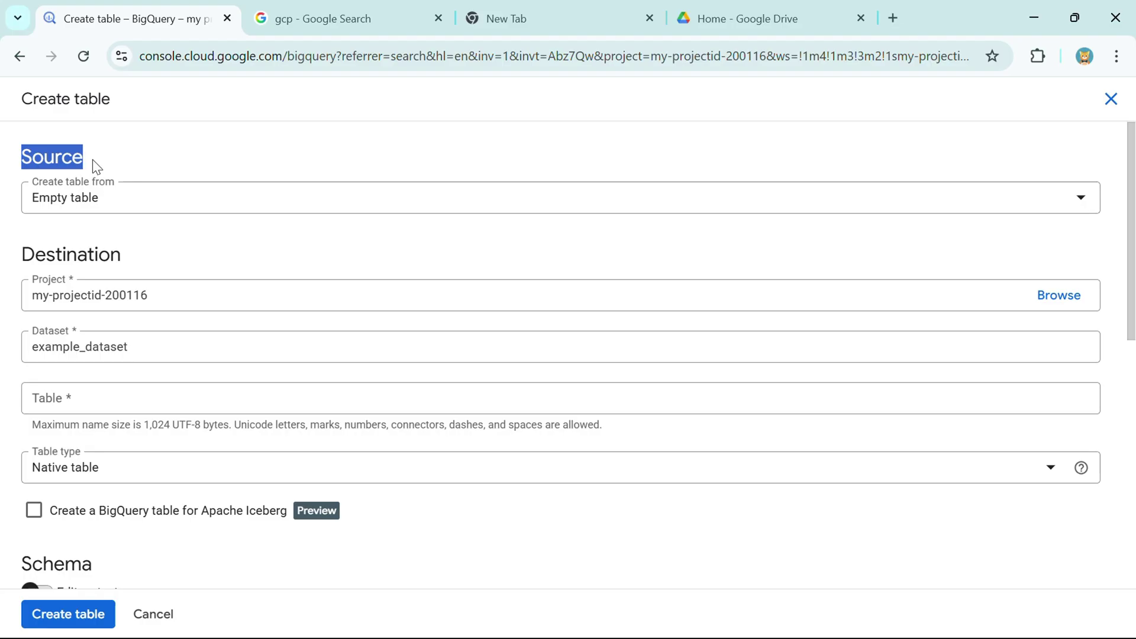
{"action": "key", "text": "alt+Tab"}
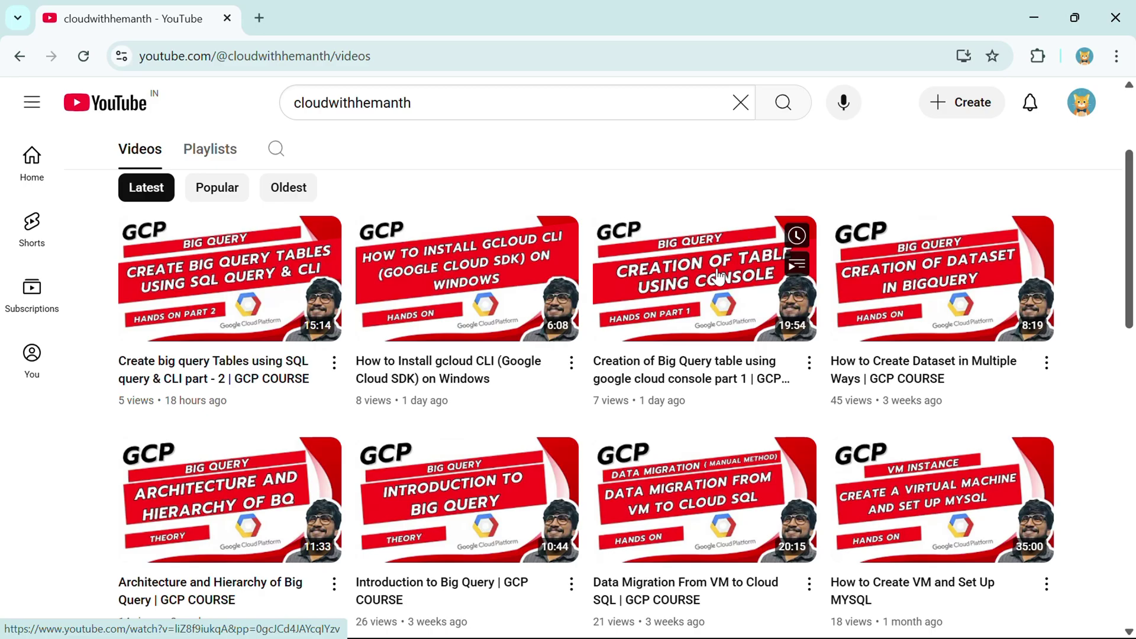
{"action": "key", "text": "alt+Tab"}
{"action": "left_click_drag", "start_coordinate": [35, 200], "coordinate": [104, 213]}
{"action": "left_click", "coordinate": [183, 157]}
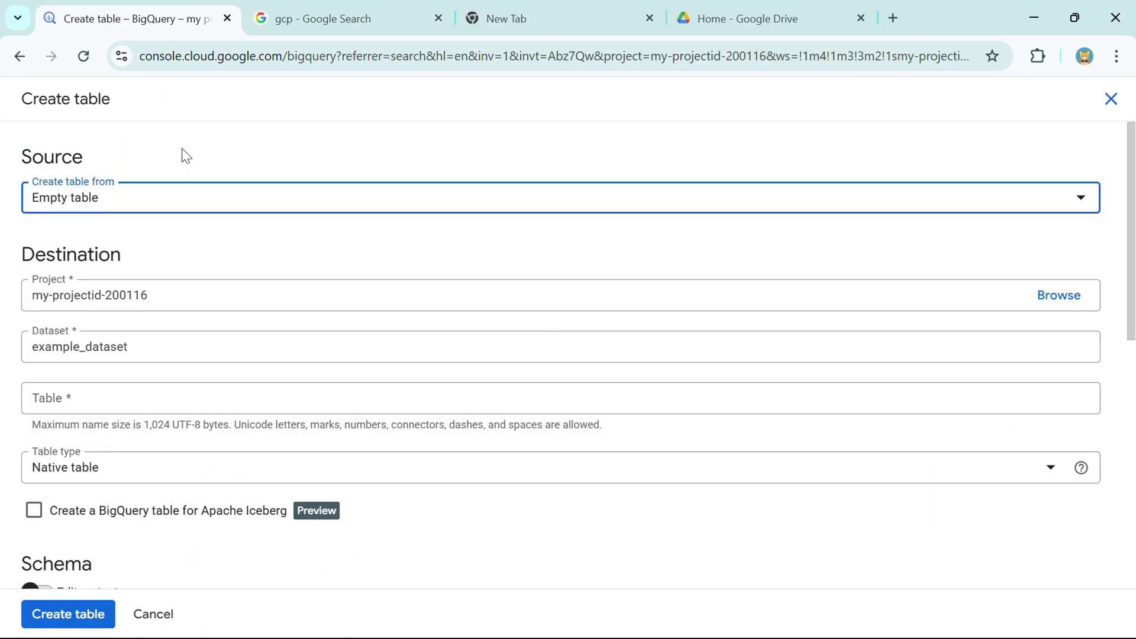
{"action": "left_click", "coordinate": [168, 197]}
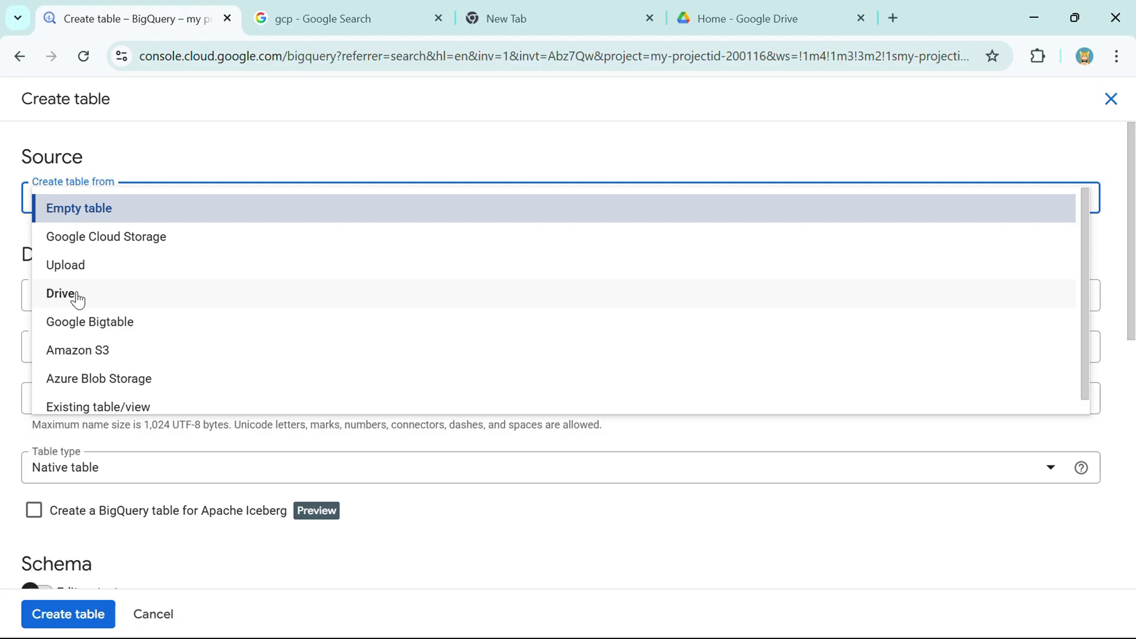
{"action": "left_click", "coordinate": [215, 158]}
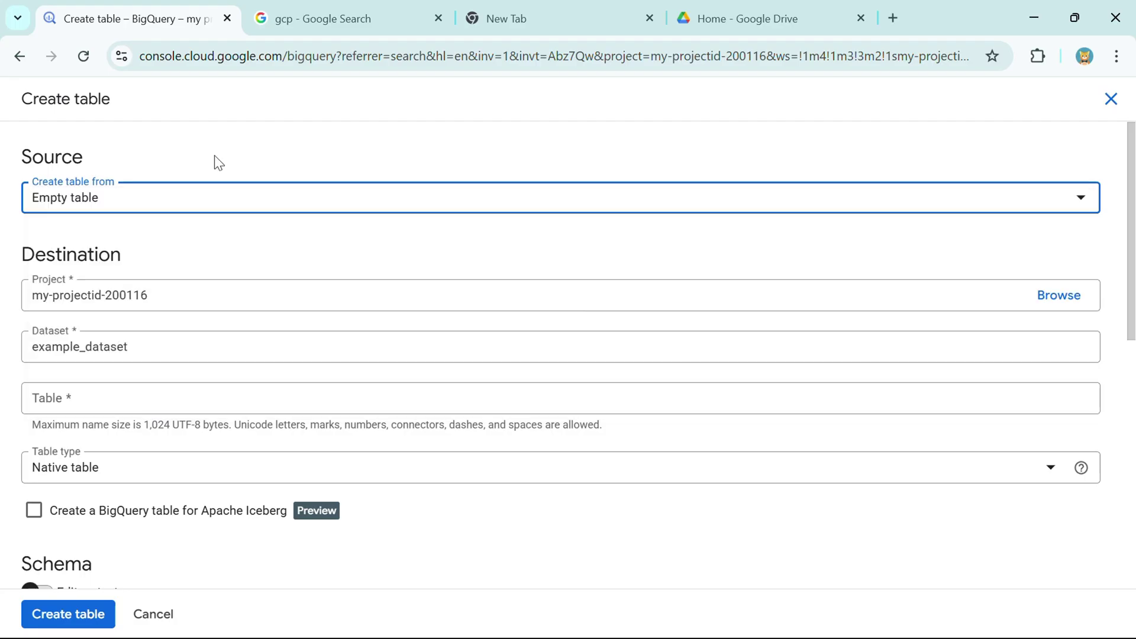
- Set the table source to Google Cloud Storage
{"action": "left_click", "coordinate": [127, 203]}
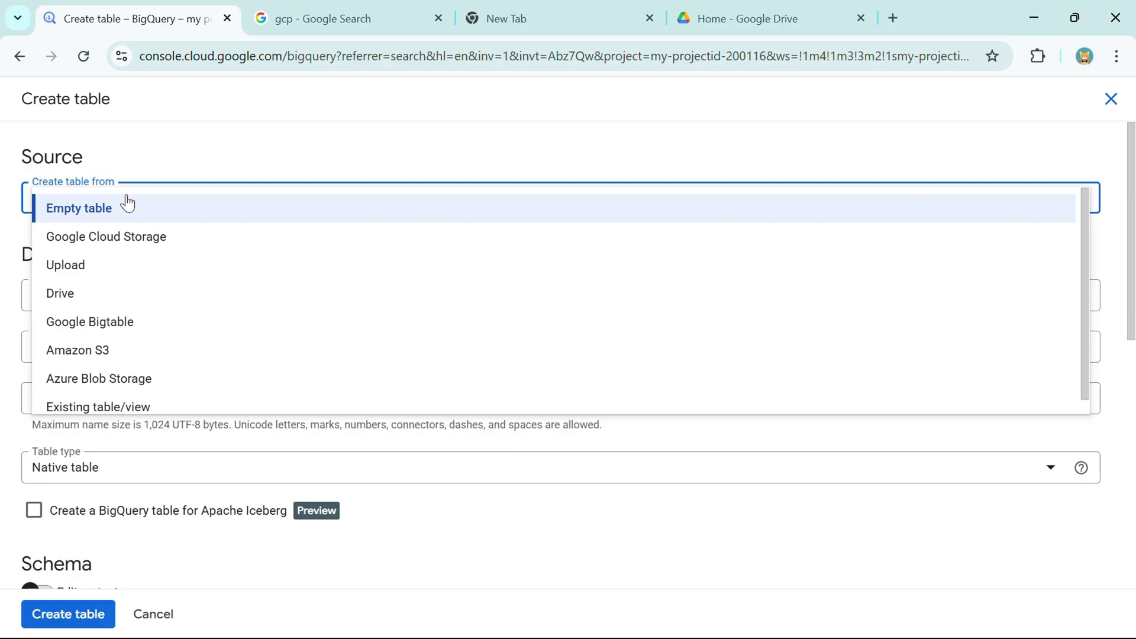
{"action": "left_click", "coordinate": [76, 245]}
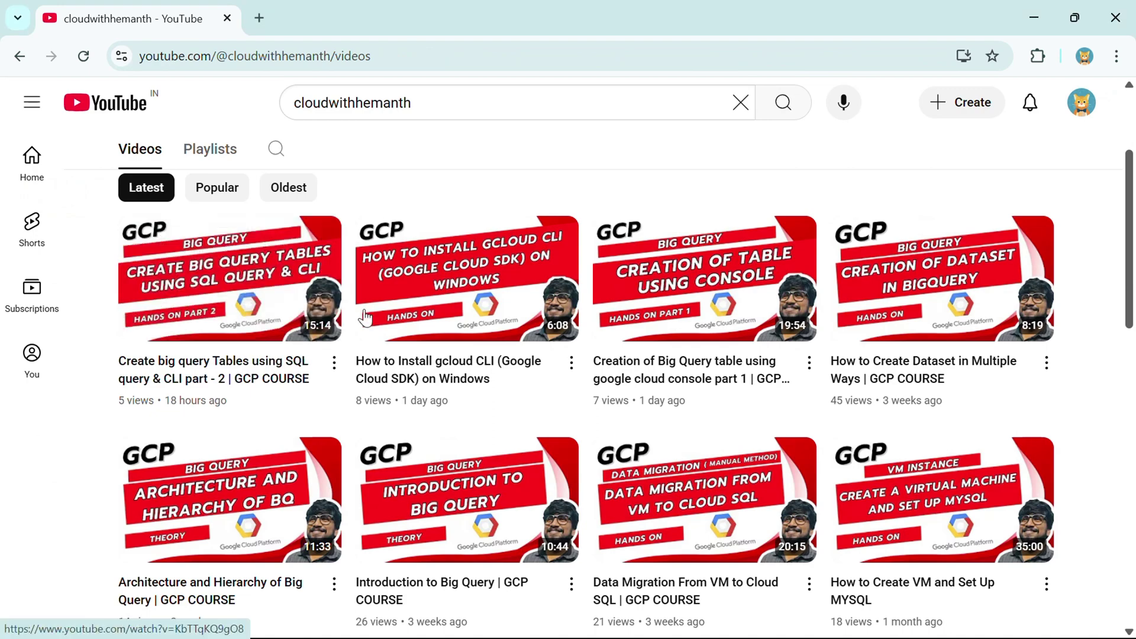
{"action": "scroll", "coordinate": [372, 327], "scroll_direction": "down", "scroll_amount": 1}
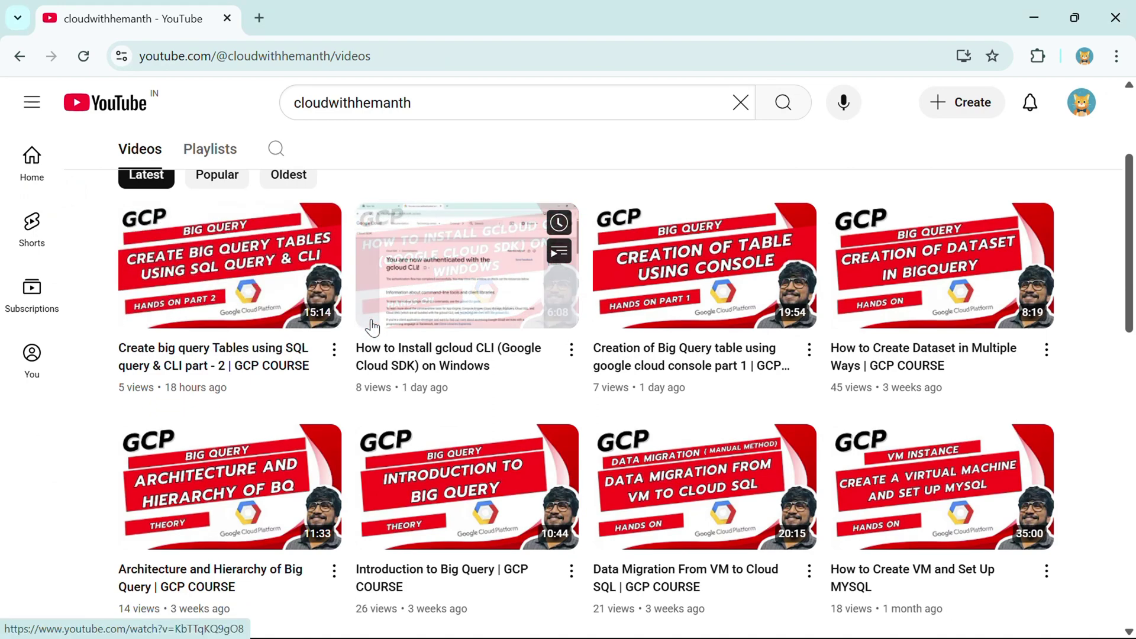
- Browse the channel's GCS videos on YouTube, then return to the BigQuery table form
{"action": "scroll", "coordinate": [372, 327], "scroll_direction": "down", "scroll_amount": 5}
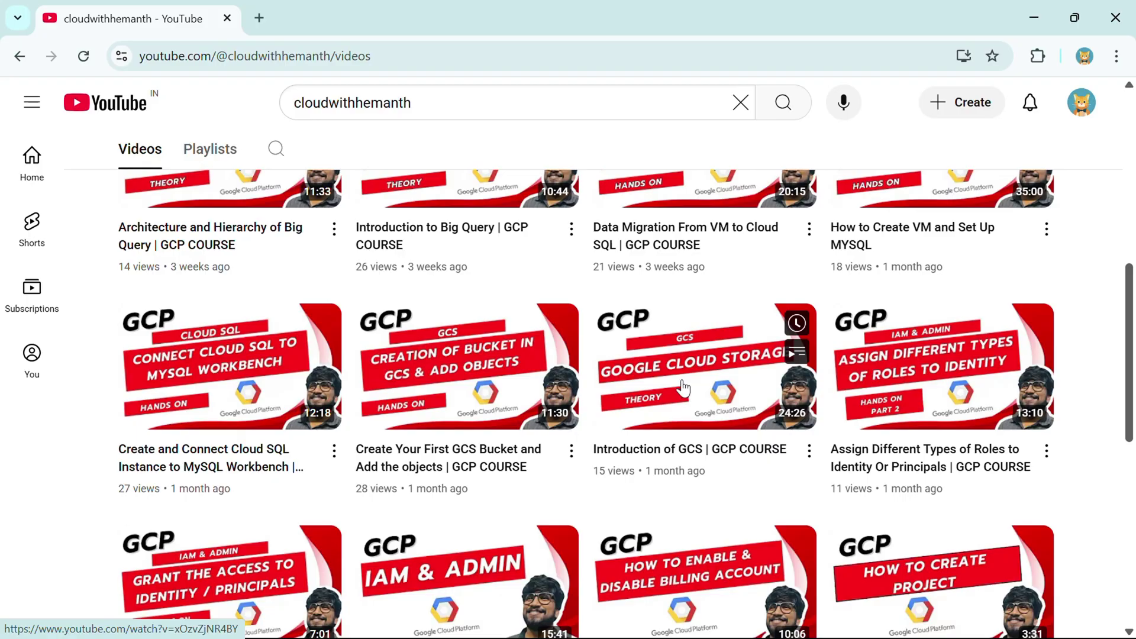
{"action": "mouse_move", "coordinate": [448, 357]}
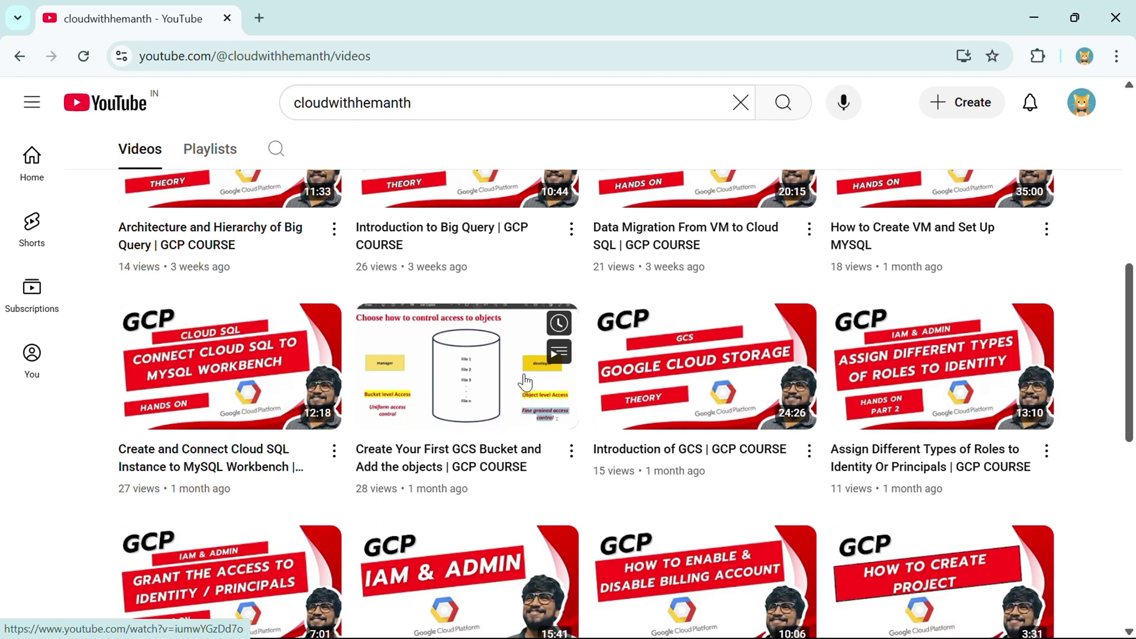
{"action": "key", "text": "alt+Tab"}
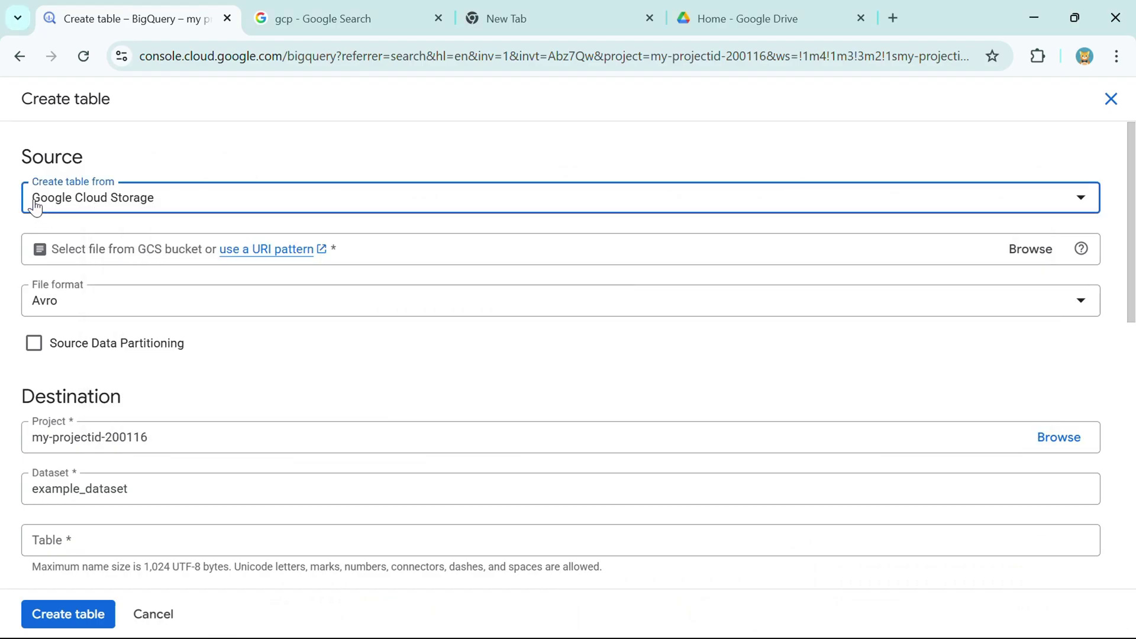
- Pick employees.csv from the landing-2025 bucket as the source file, giving CSV format
{"action": "left_click_drag", "start_coordinate": [39, 199], "coordinate": [162, 207]}
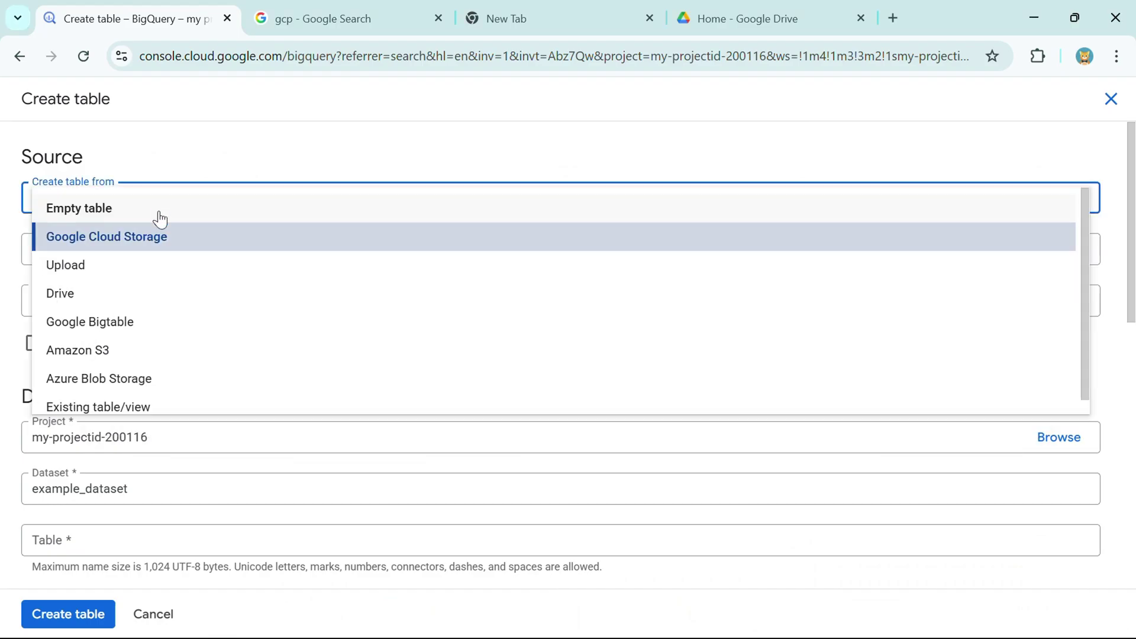
{"action": "left_click", "coordinate": [140, 241]}
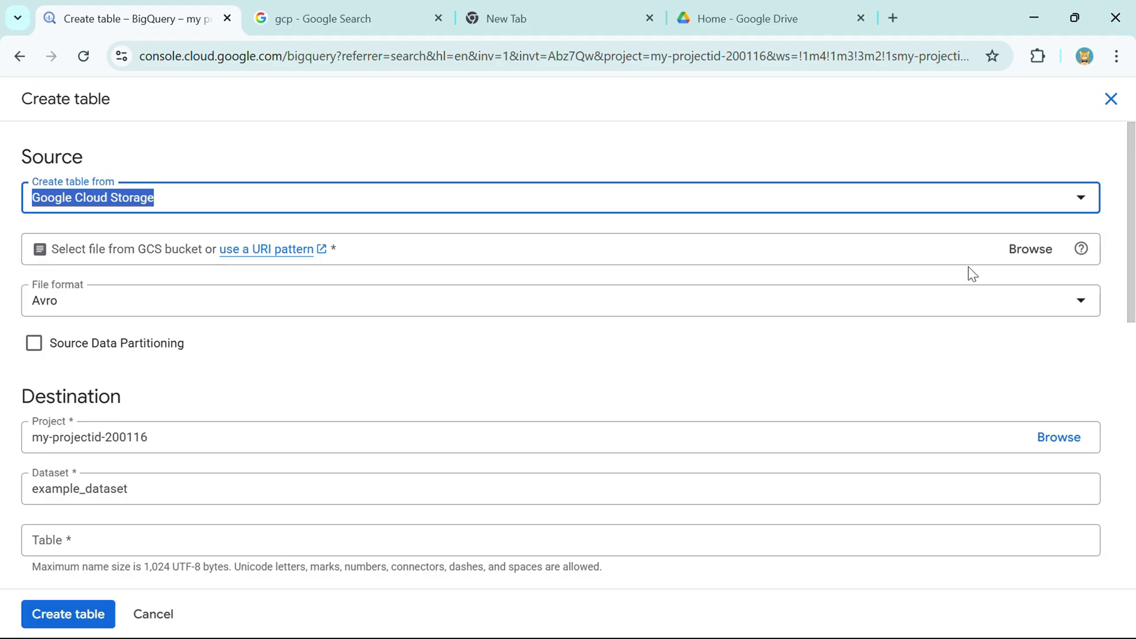
{"action": "left_click", "coordinate": [1032, 251]}
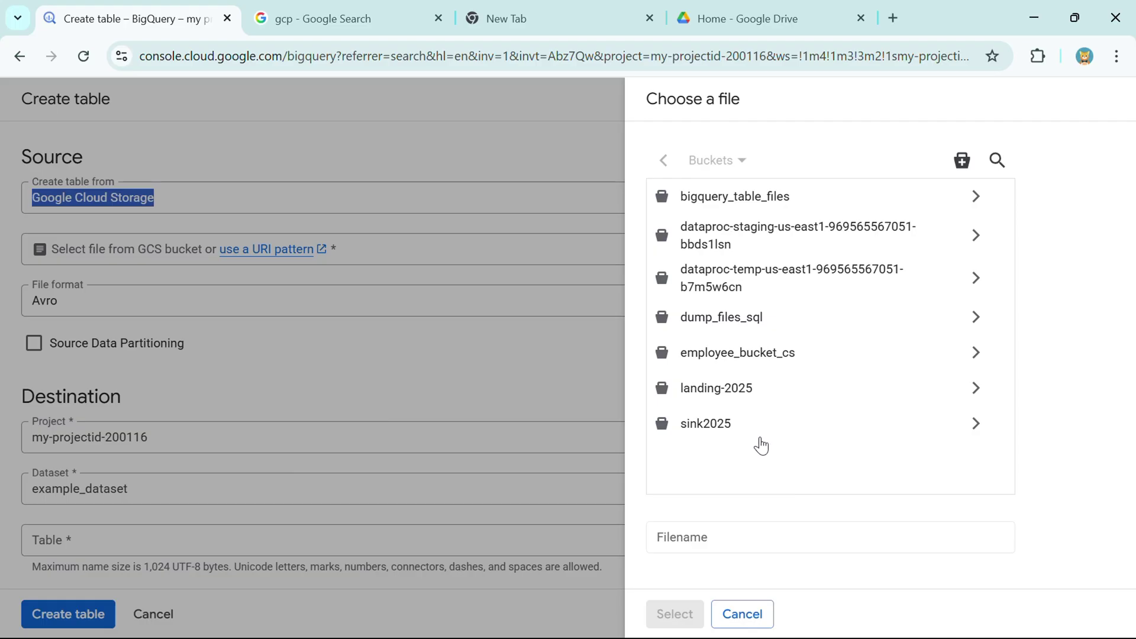
{"action": "left_click", "coordinate": [686, 402]}
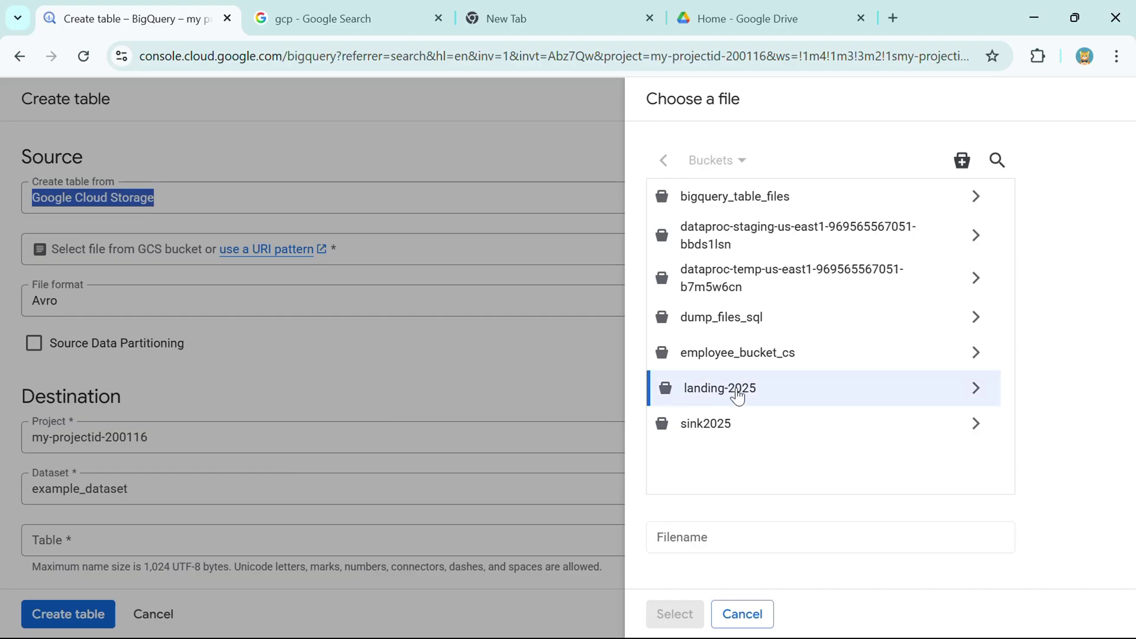
{"action": "left_click", "coordinate": [975, 389]}
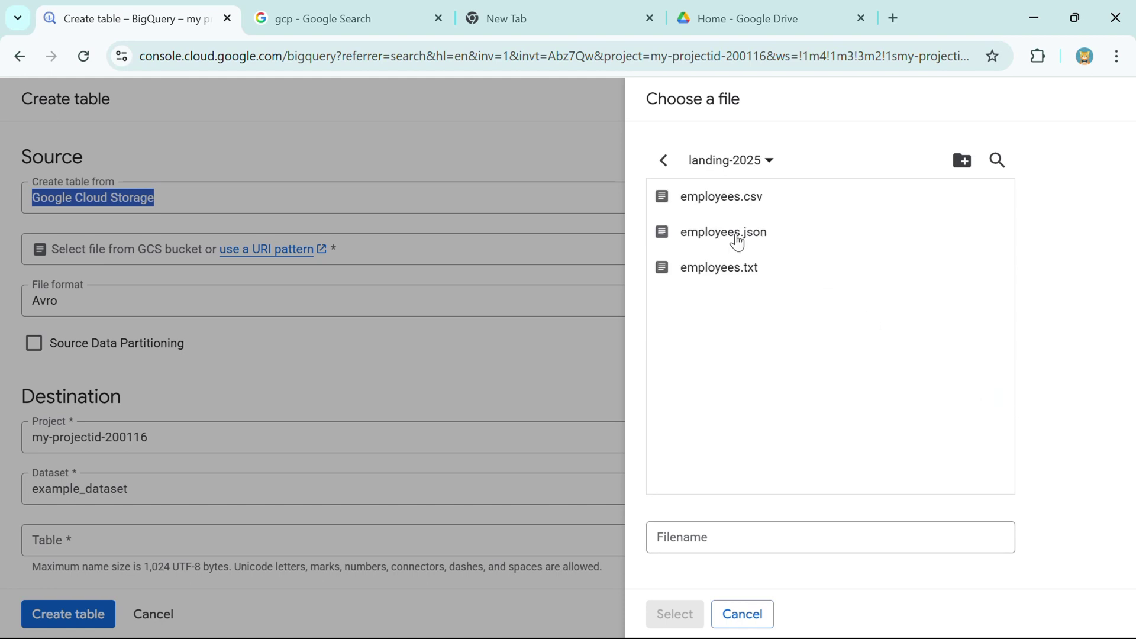
{"action": "left_click", "coordinate": [684, 206]}
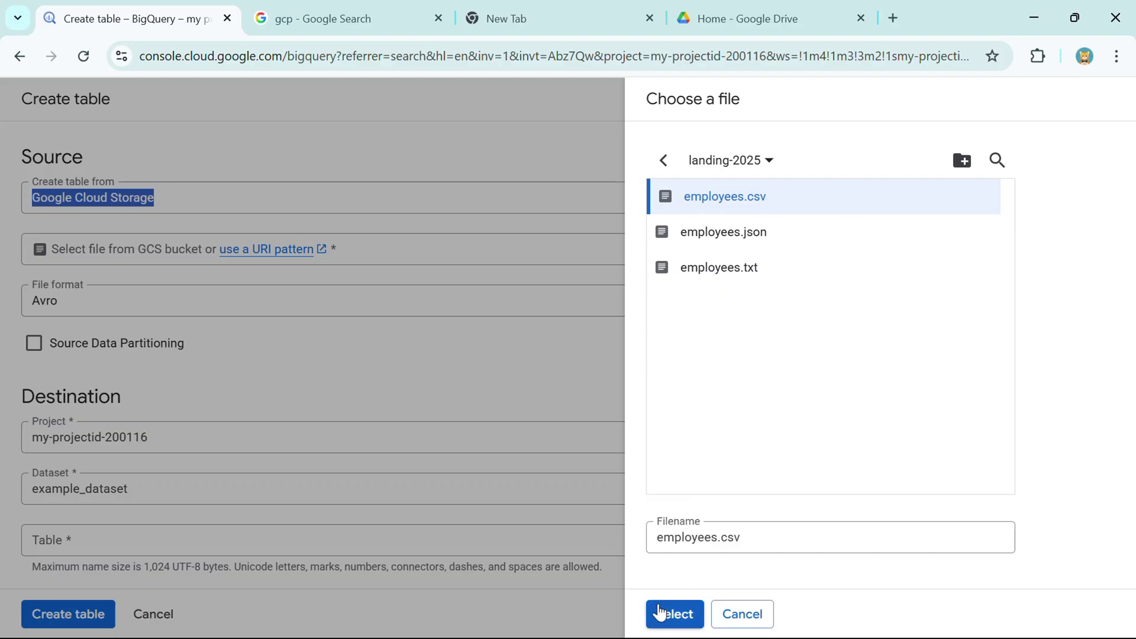
{"action": "left_click", "coordinate": [661, 613]}
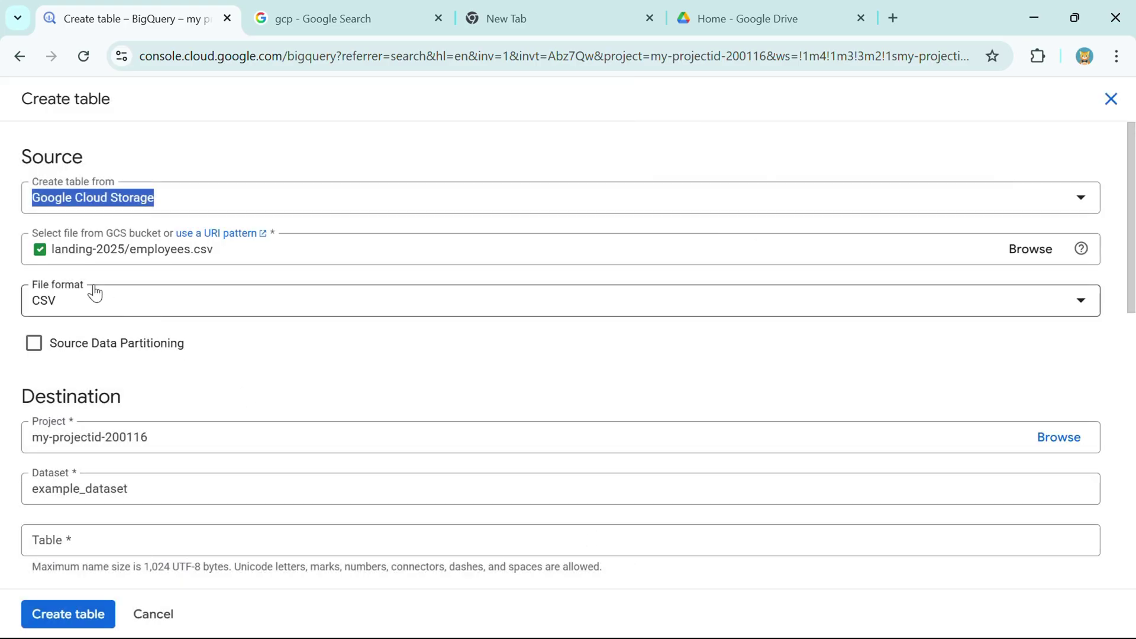
- Review the source path landing-2025/employees.csv and scroll down to Destination
{"action": "left_click_drag", "start_coordinate": [53, 252], "coordinate": [216, 249]}
{"action": "left_click", "coordinate": [139, 245]}
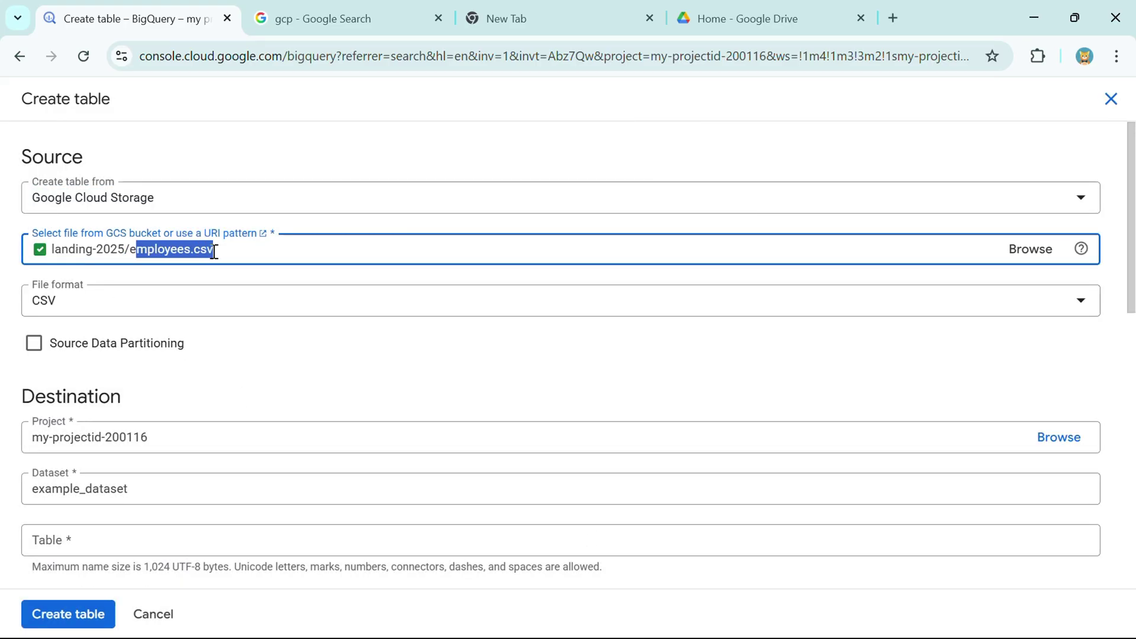
{"action": "left_click", "coordinate": [272, 364]}
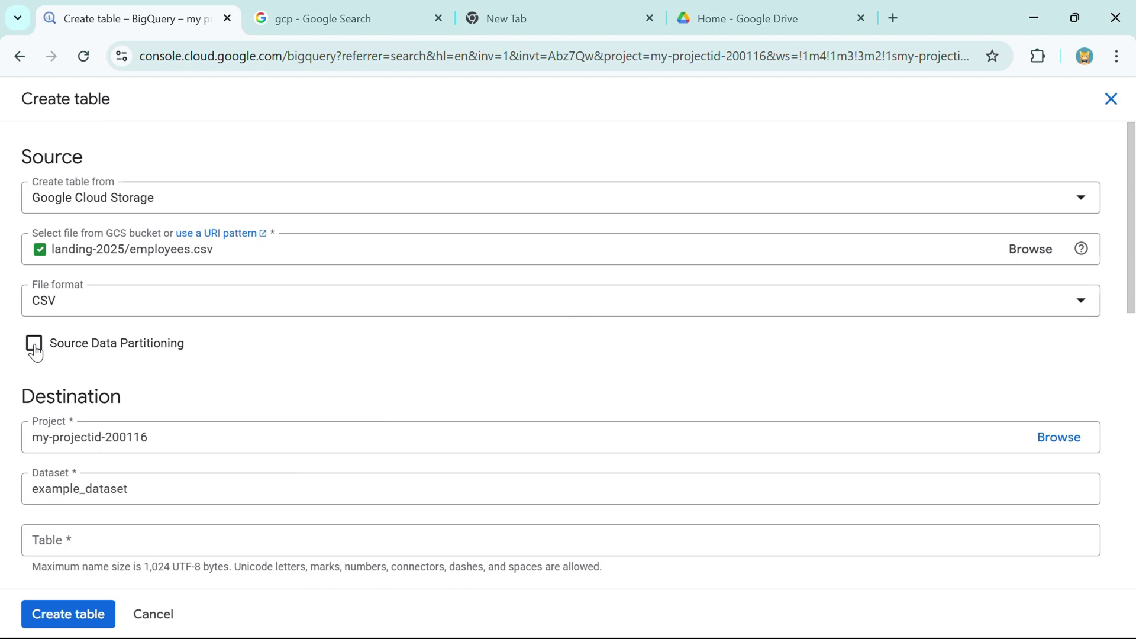
{"action": "scroll", "coordinate": [61, 358], "scroll_direction": "down", "scroll_amount": 3}
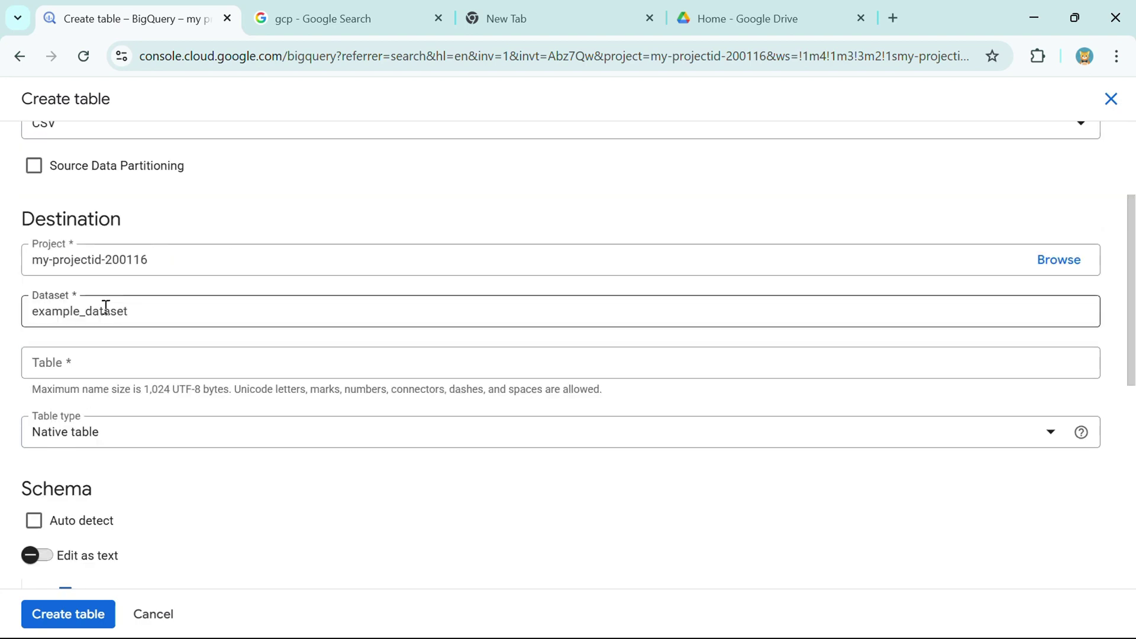
{"action": "left_click_drag", "start_coordinate": [27, 218], "coordinate": [142, 237]}
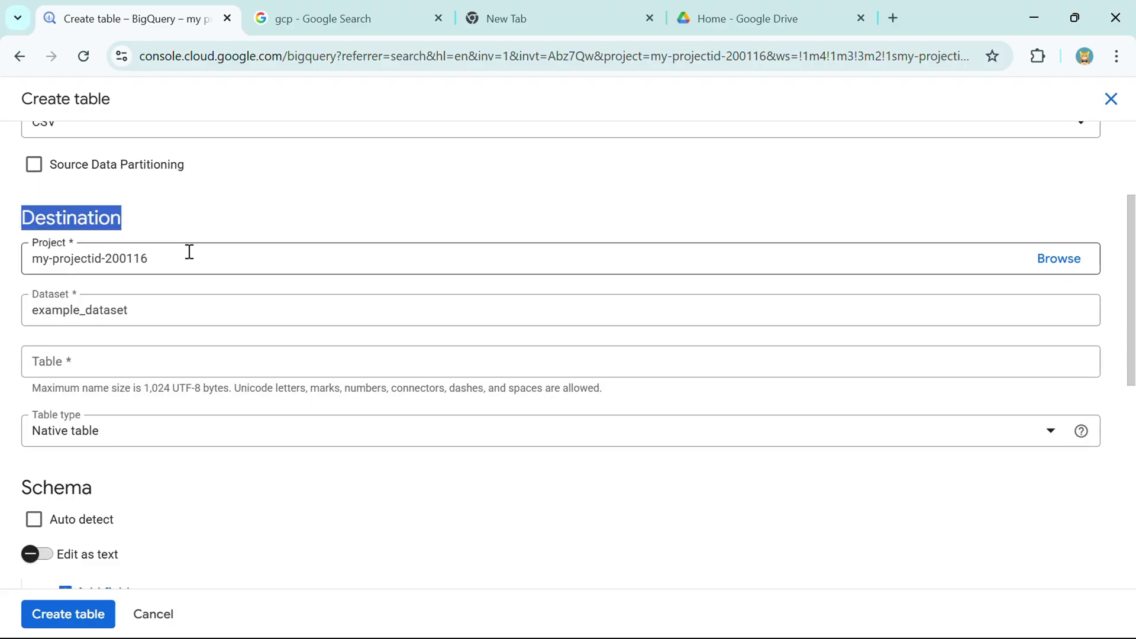
{"action": "scroll", "coordinate": [187, 251], "scroll_direction": "down", "scroll_amount": 2}
- Keep the project and example_dataset, and name the table employee_data_gcs
{"action": "left_click_drag", "start_coordinate": [32, 171], "coordinate": [155, 171]}
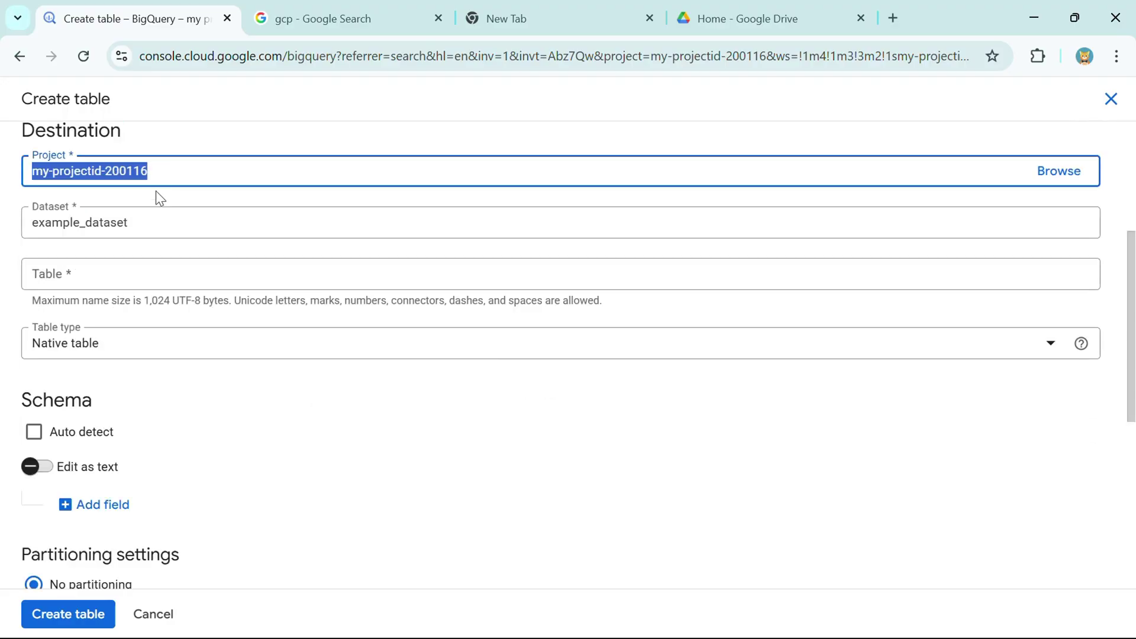
{"action": "left_click_drag", "start_coordinate": [41, 222], "coordinate": [117, 221]}
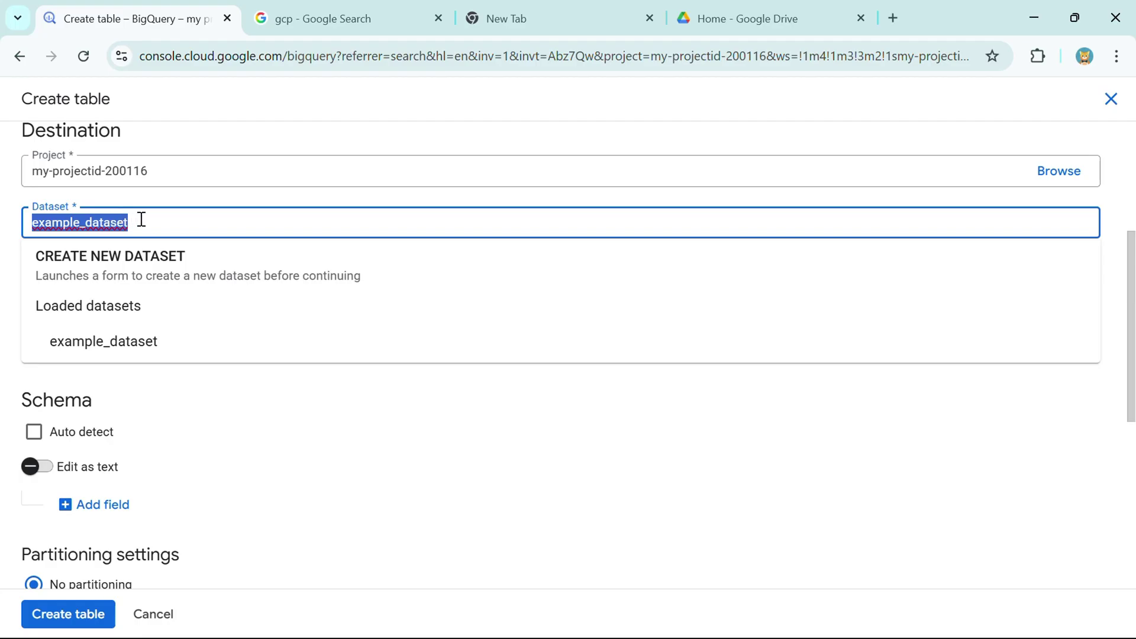
{"action": "left_click", "coordinate": [183, 200]}
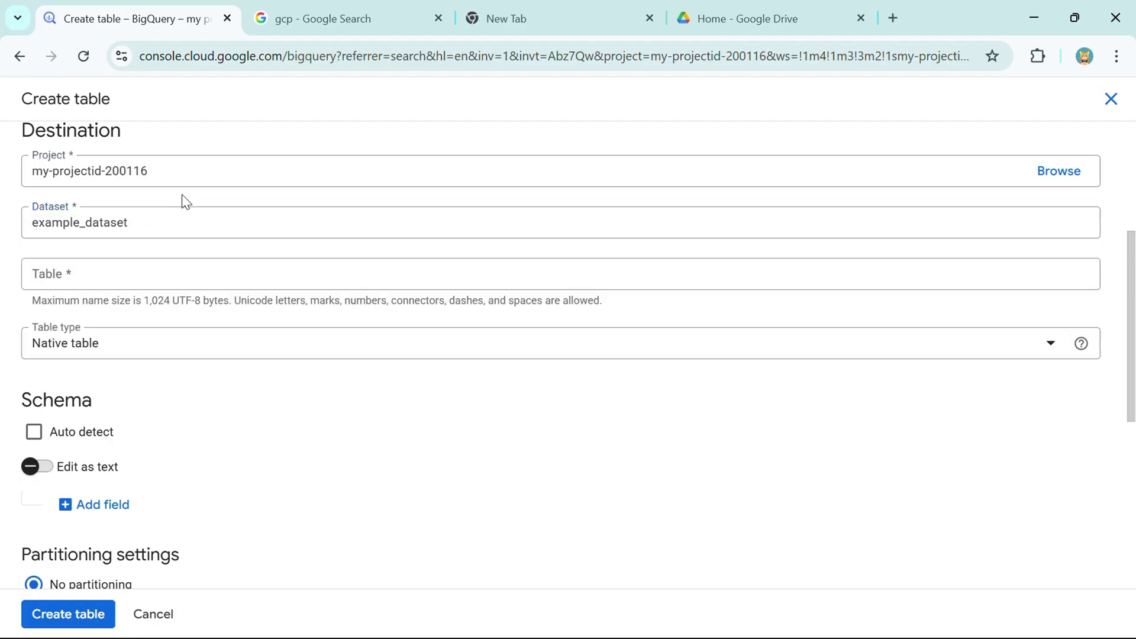
{"action": "left_click", "coordinate": [108, 276]}
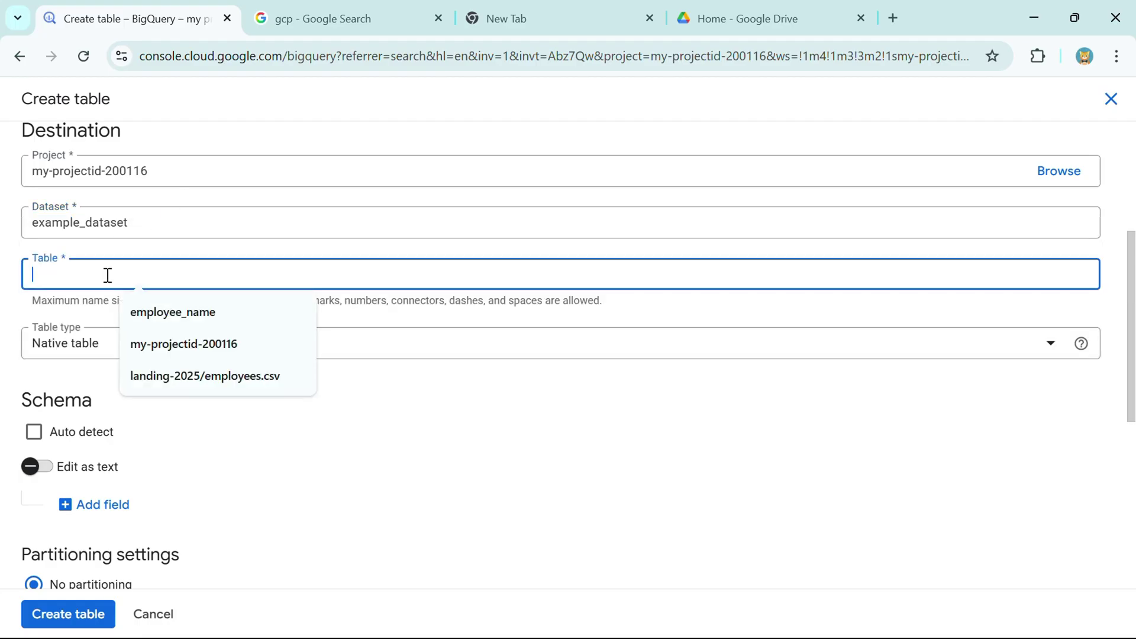
{"action": "type", "text": "em"}
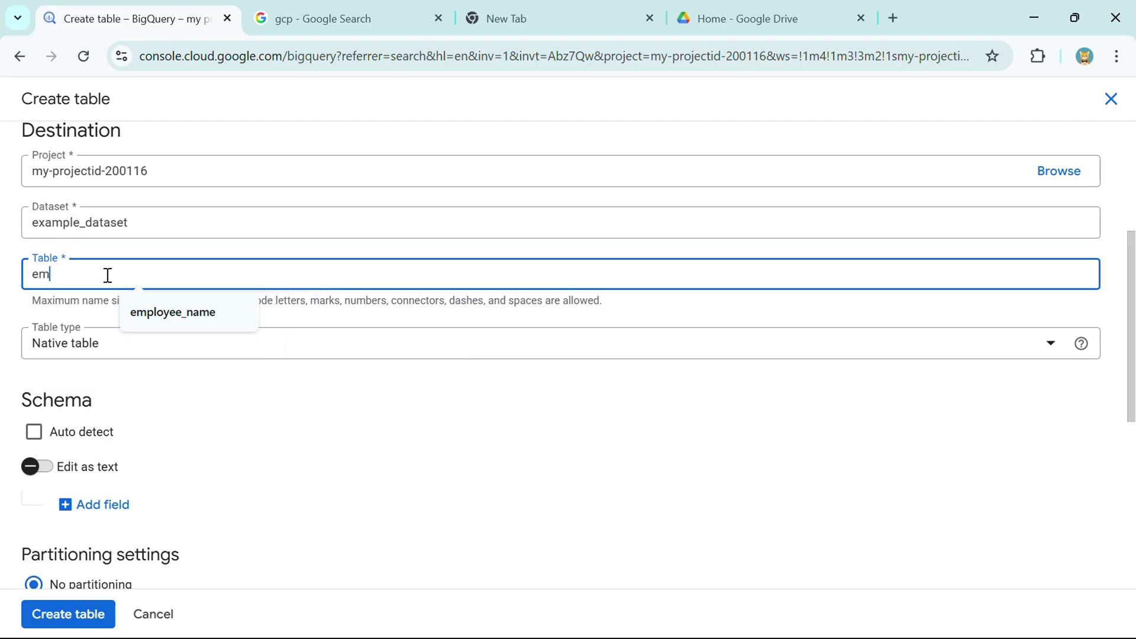
{"action": "type", "text": "ployee_da"}
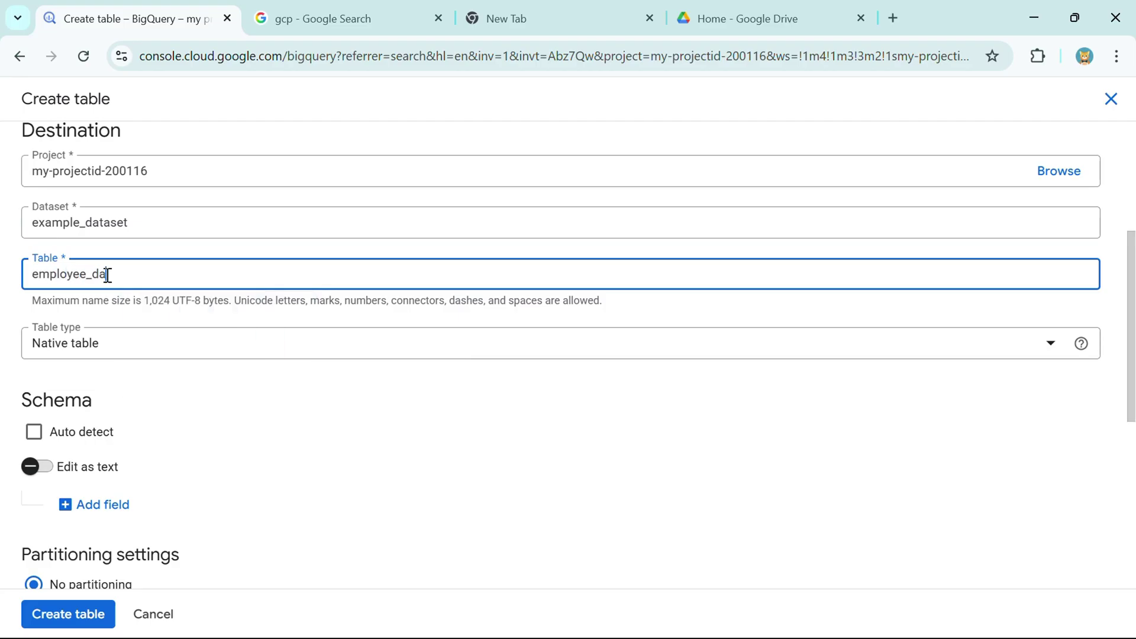
{"action": "type", "text": "ta_gcs"}
- Set the table type to External table
{"action": "scroll", "coordinate": [136, 270], "scroll_direction": "down", "scroll_amount": 2}
{"action": "left_click", "coordinate": [94, 256]}
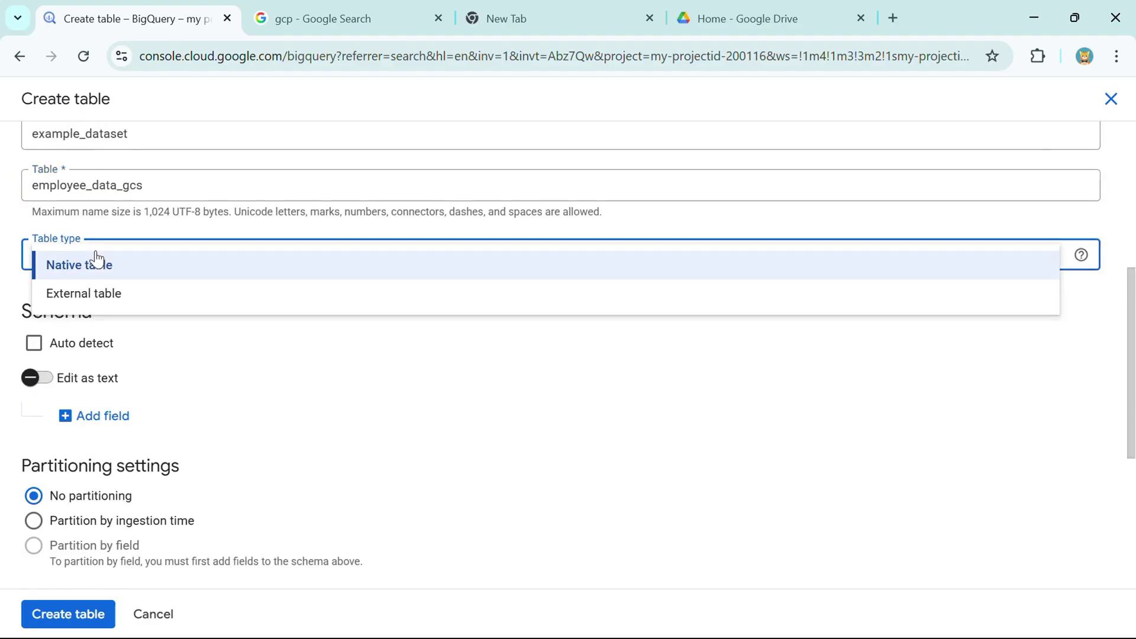
{"action": "left_click", "coordinate": [117, 299]}
{"action": "scroll", "coordinate": [171, 287], "scroll_direction": "down", "scroll_amount": 2}
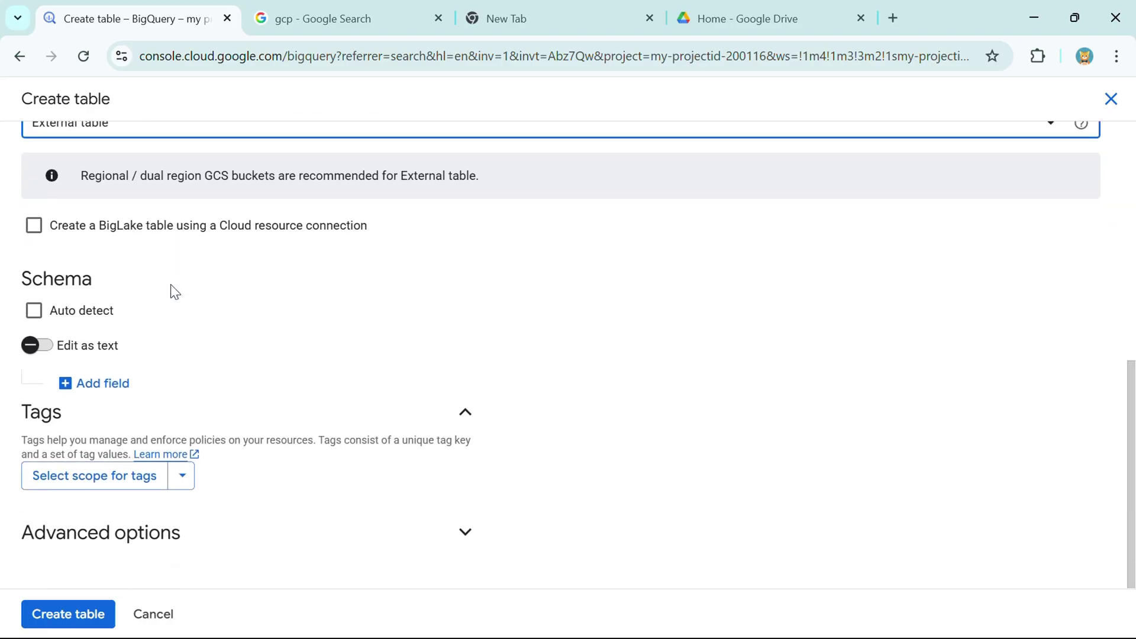
- Enable schema auto-detect and create employee_data_gcs
{"action": "left_click_drag", "start_coordinate": [16, 280], "coordinate": [102, 286]}
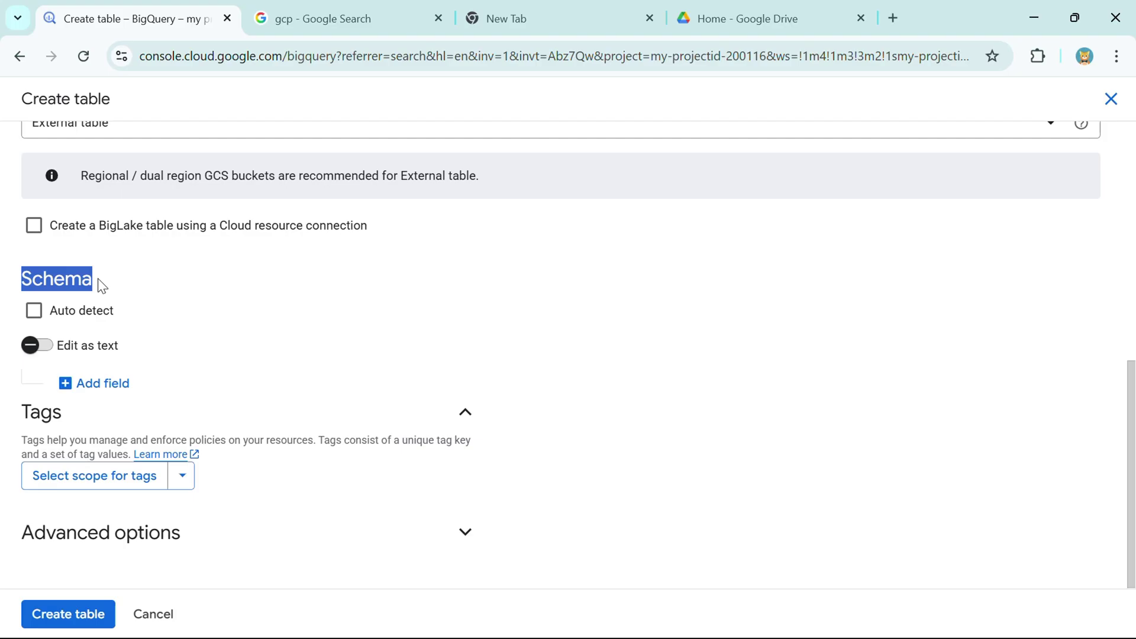
{"action": "left_click", "coordinate": [68, 390]}
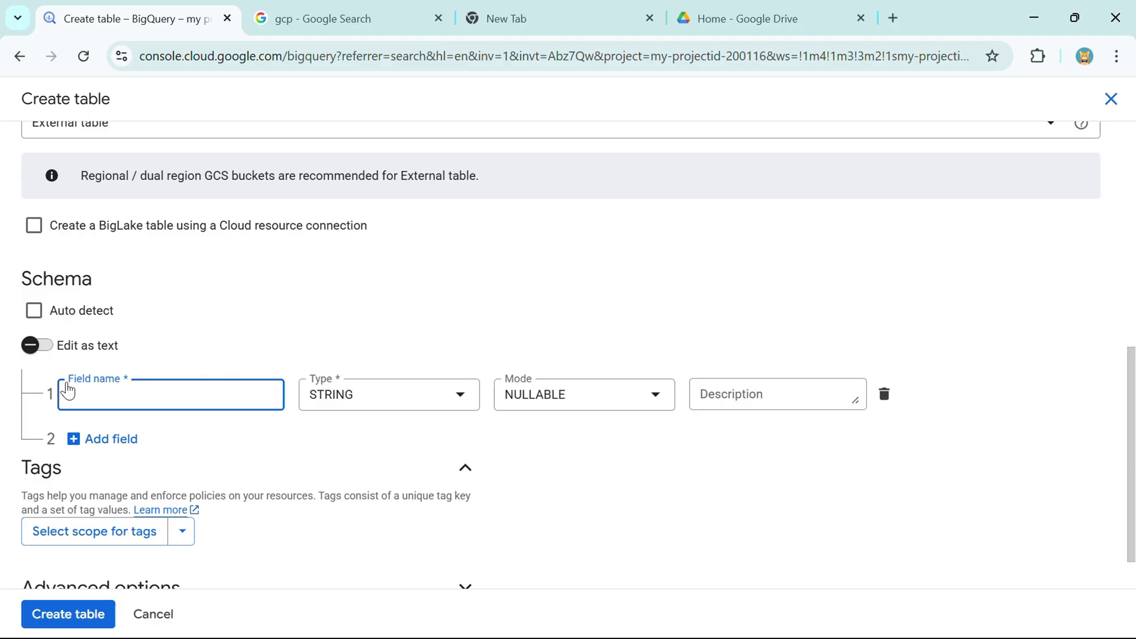
{"action": "left_click", "coordinate": [884, 395]}
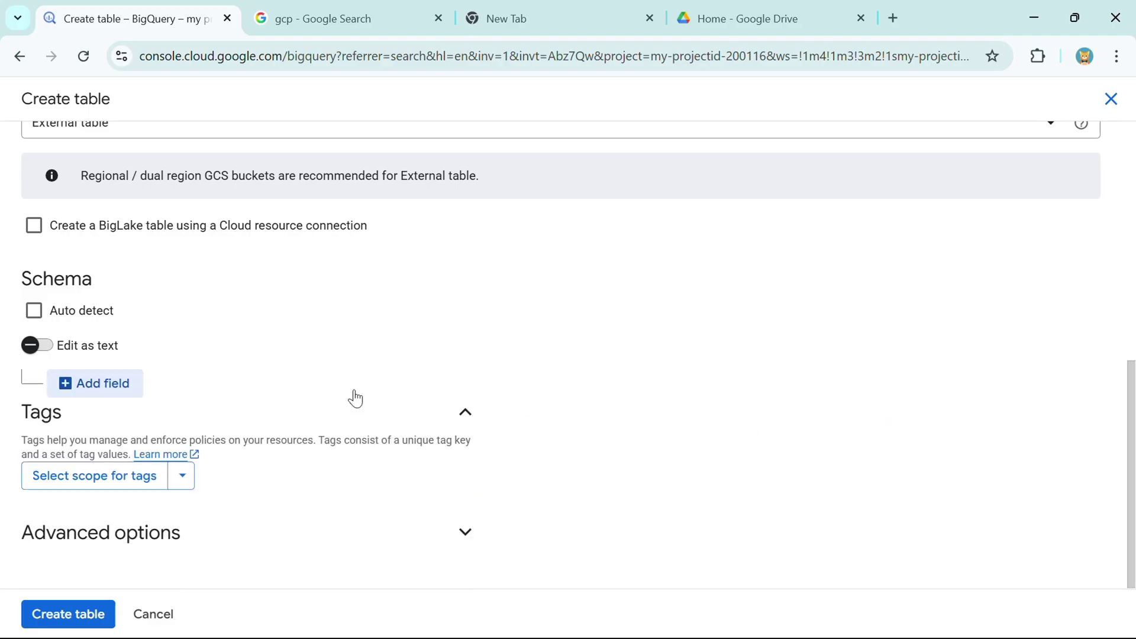
{"action": "left_click", "coordinate": [34, 311]}
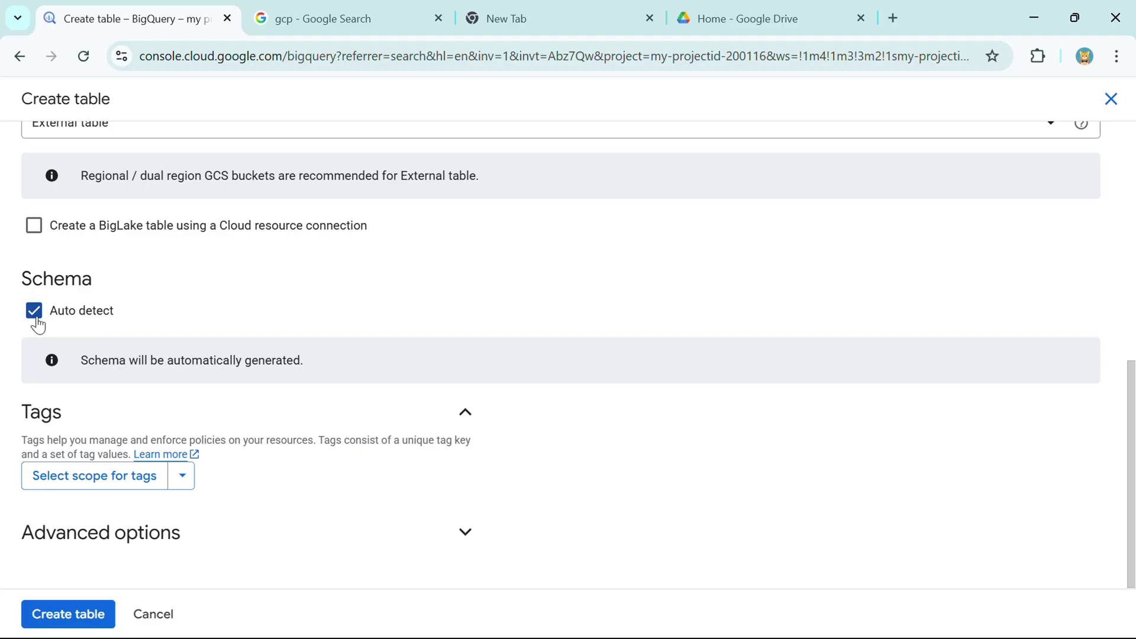
{"action": "left_click", "coordinate": [68, 614]}
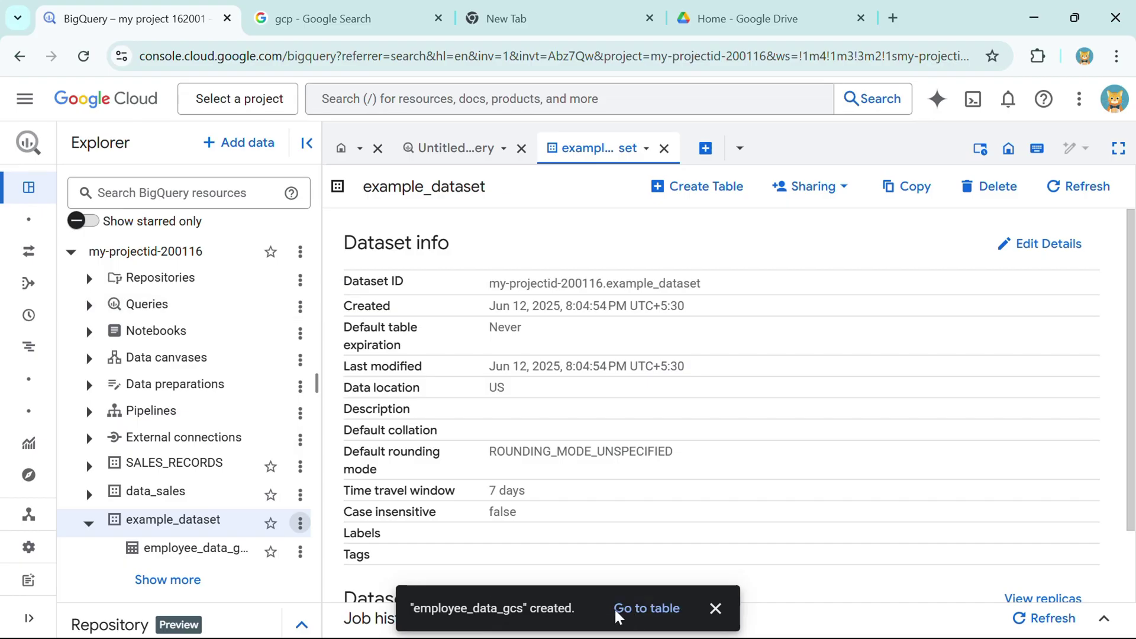
- Go to the new table, preview data_sales.emp_data_new, then reopen employee_data_gcs
{"action": "left_click", "coordinate": [646, 610]}
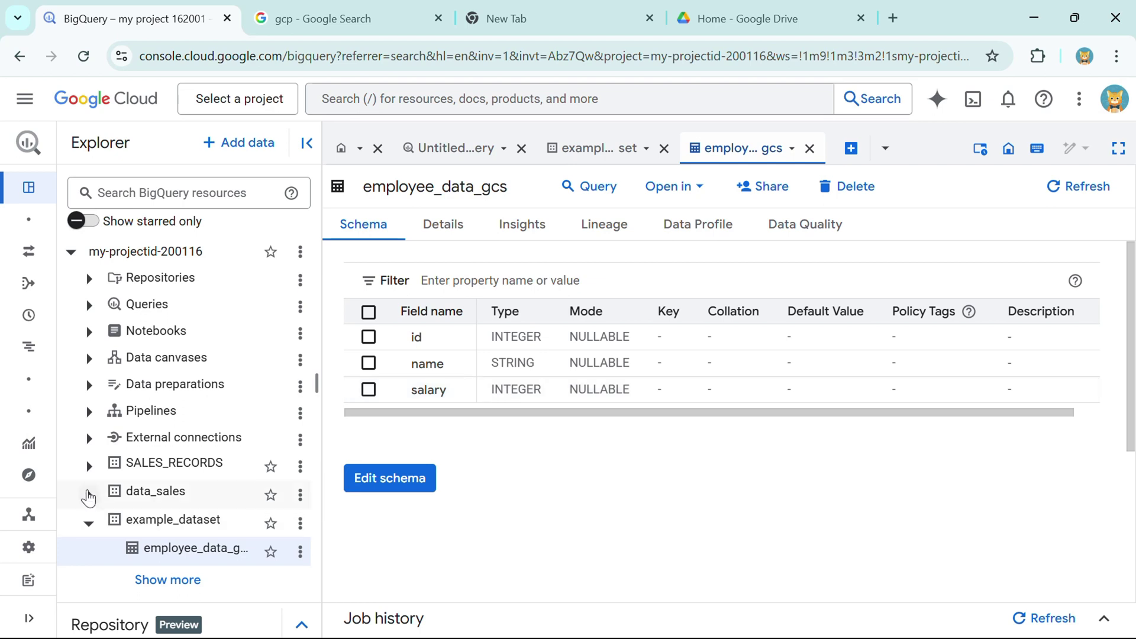
{"action": "left_click", "coordinate": [89, 496]}
{"action": "scroll", "coordinate": [164, 501], "scroll_direction": "down", "scroll_amount": 1}
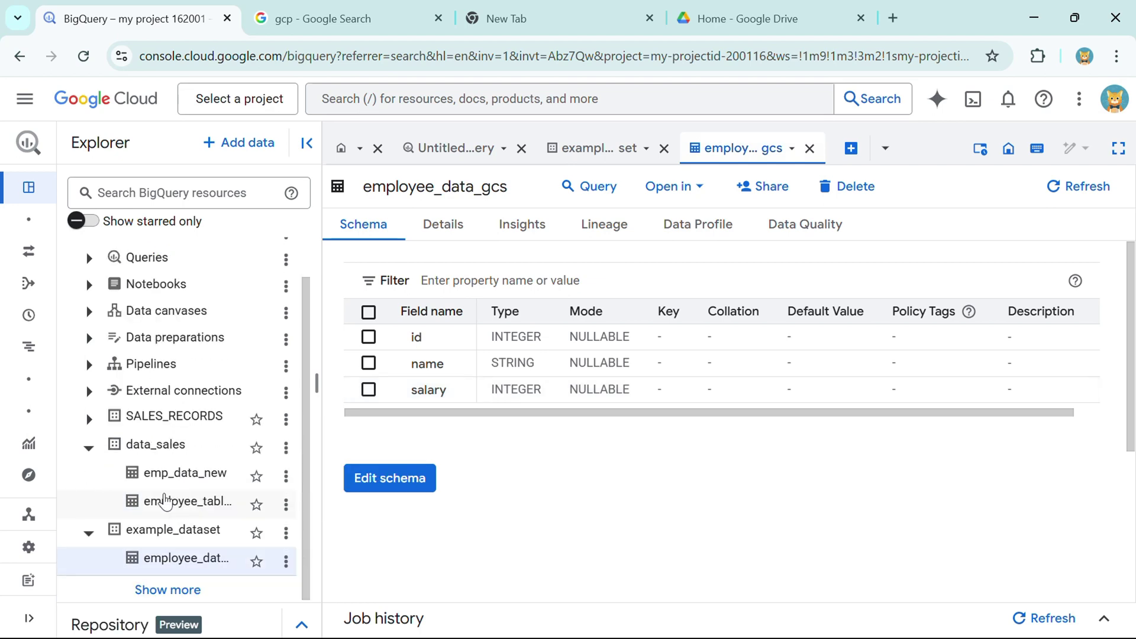
{"action": "left_click", "coordinate": [172, 477]}
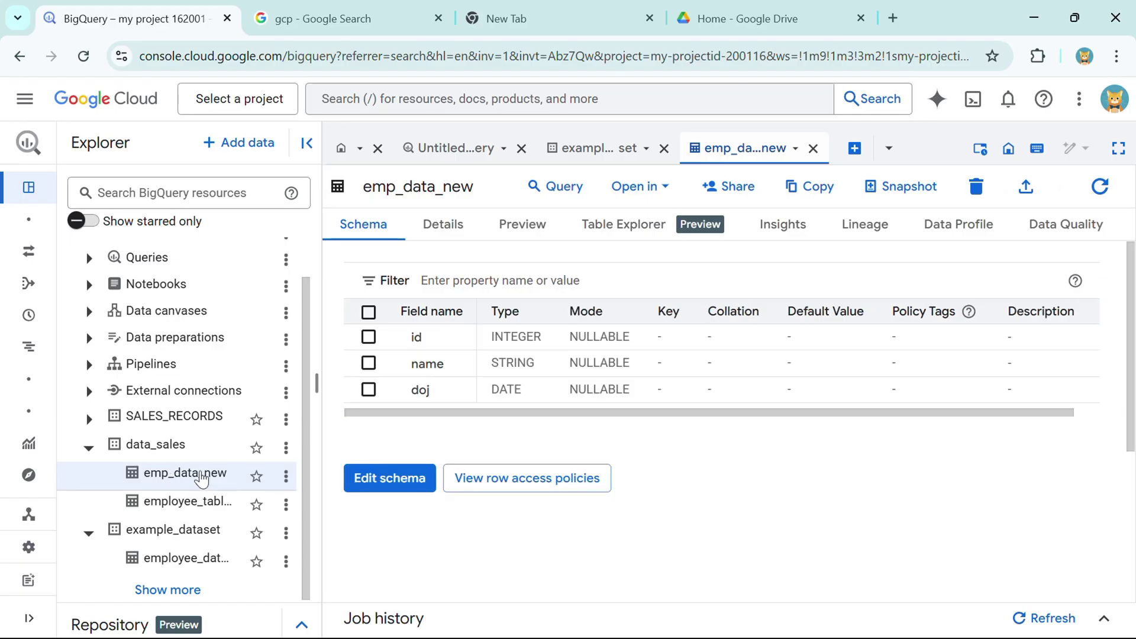
{"action": "left_click", "coordinate": [521, 240]}
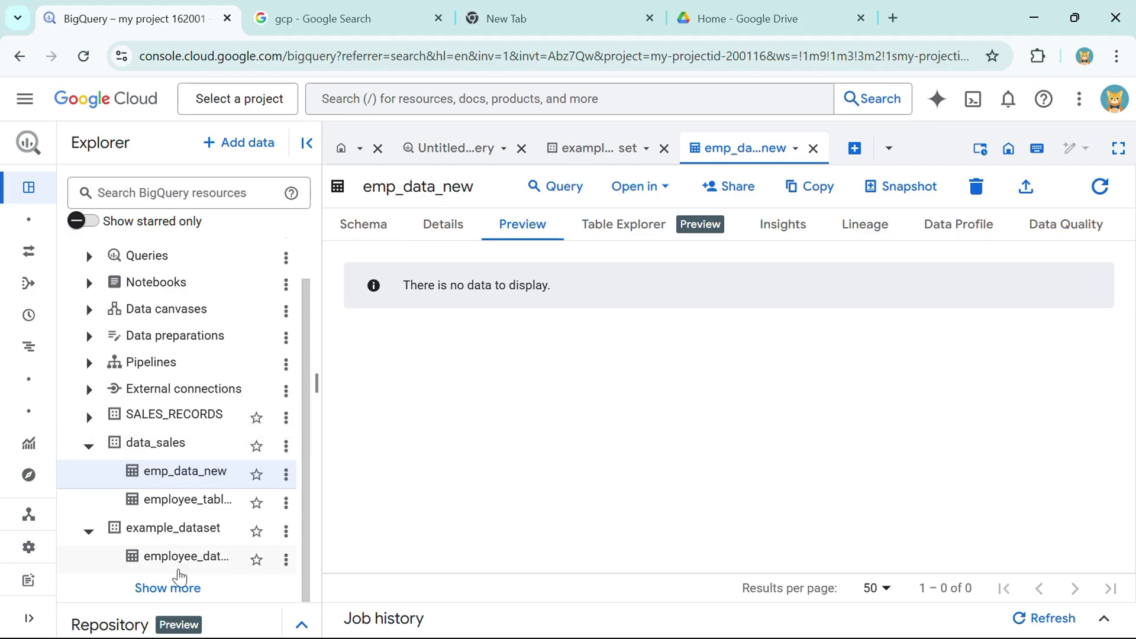
{"action": "left_click", "coordinate": [172, 560]}
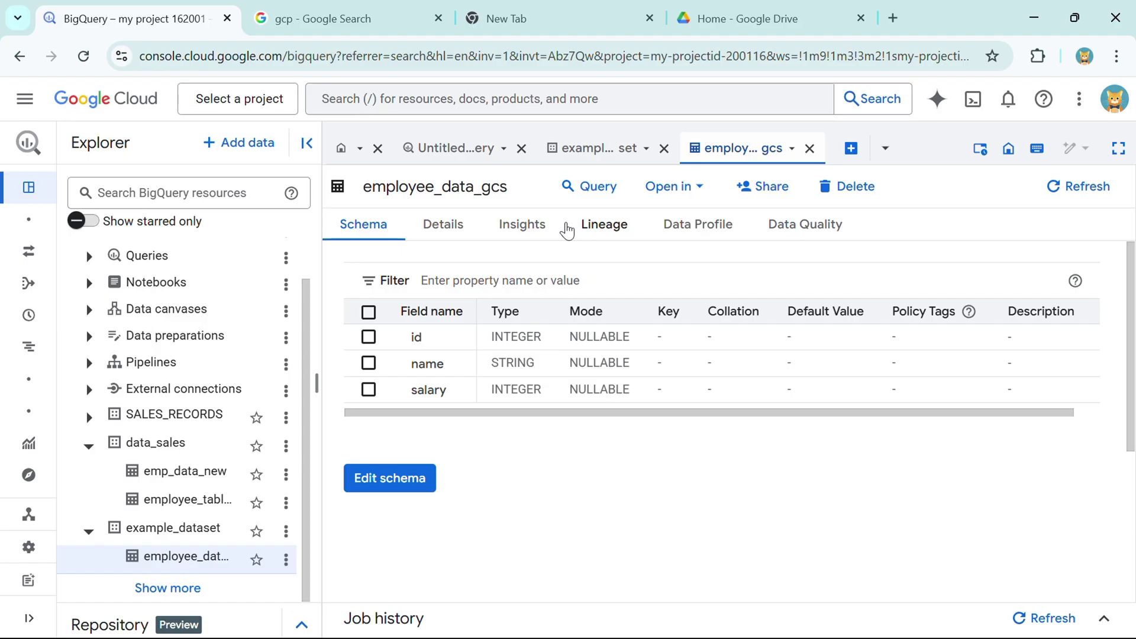
- Review employee_data_gcs Details, preview emp_data_new, then return to employee_data_gcs
{"action": "left_click", "coordinate": [441, 225]}
{"action": "scroll", "coordinate": [423, 346], "scroll_direction": "down", "scroll_amount": 5}
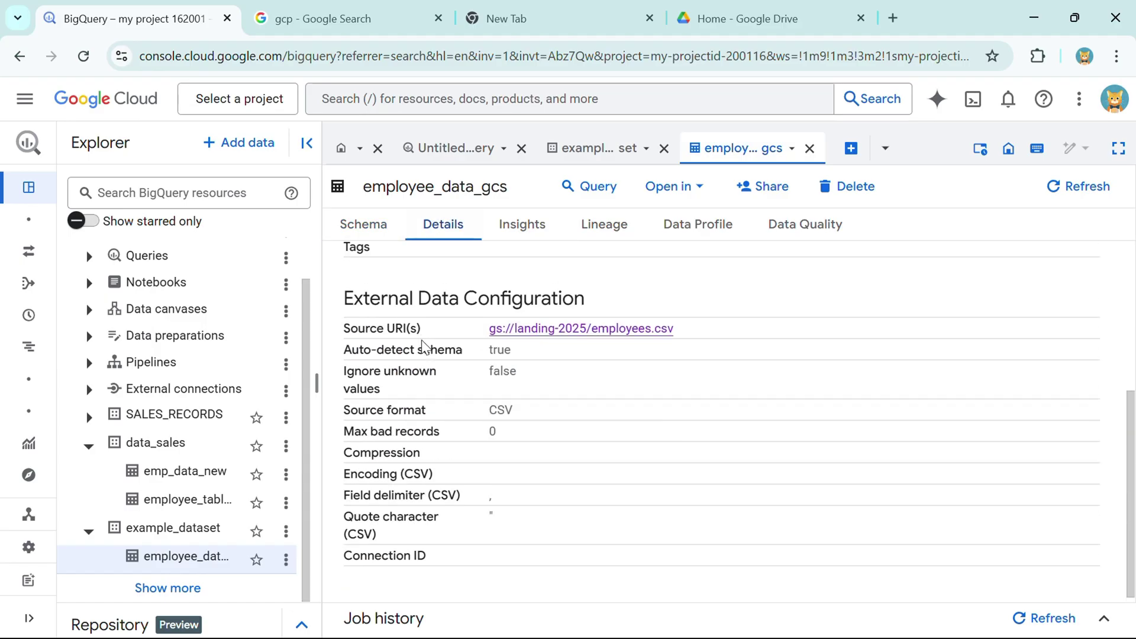
{"action": "scroll", "coordinate": [423, 346], "scroll_direction": "up", "scroll_amount": 4}
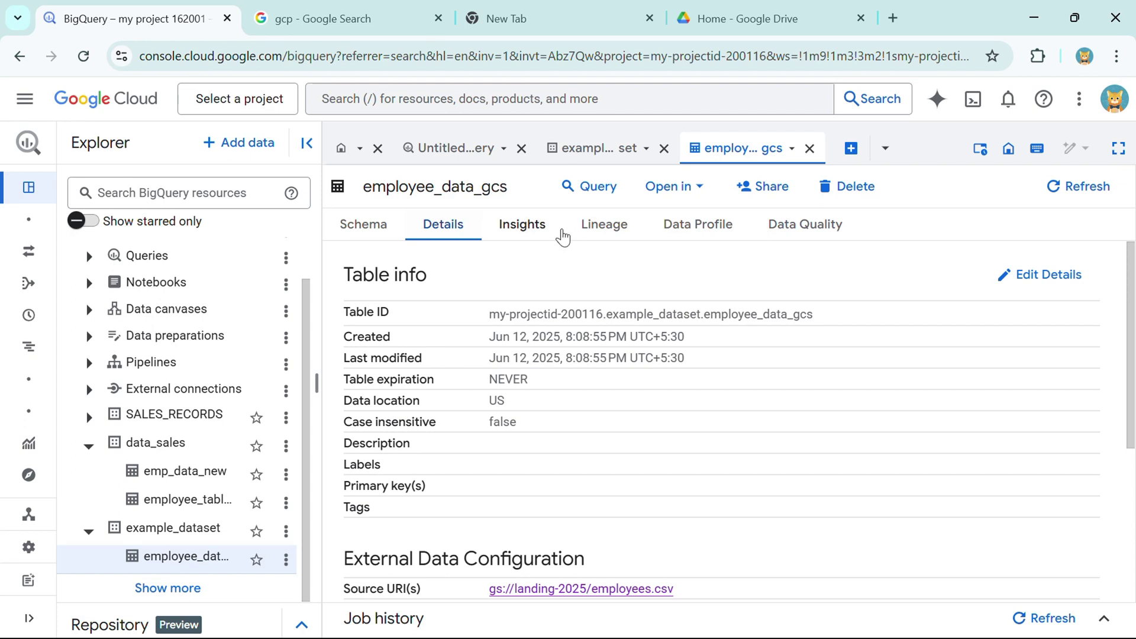
{"action": "left_click", "coordinate": [181, 473]}
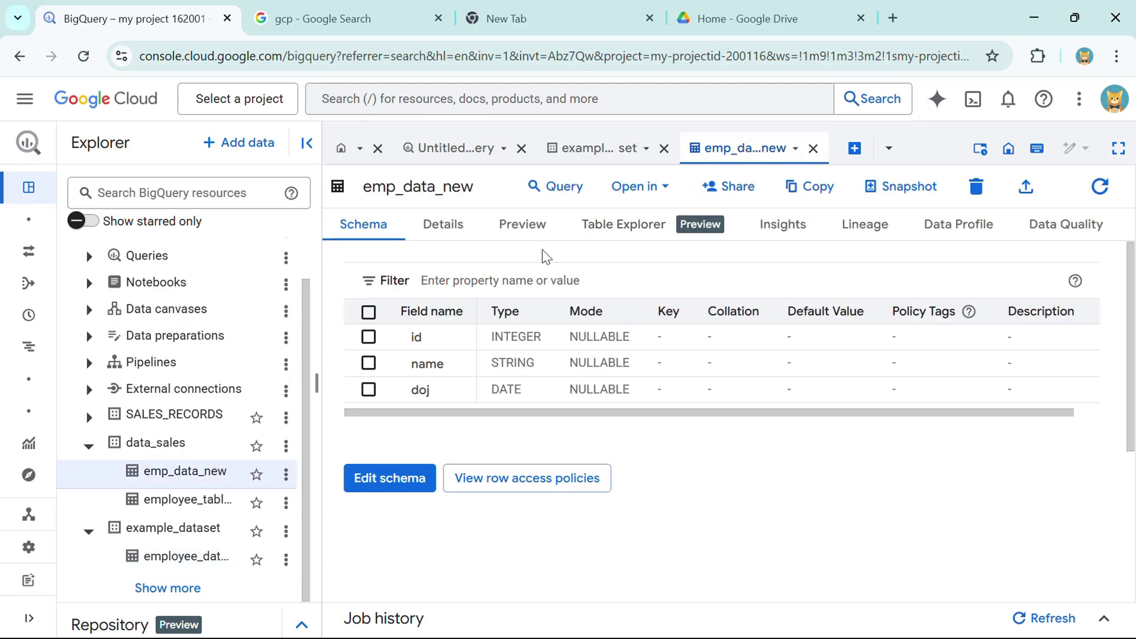
{"action": "left_click", "coordinate": [527, 233]}
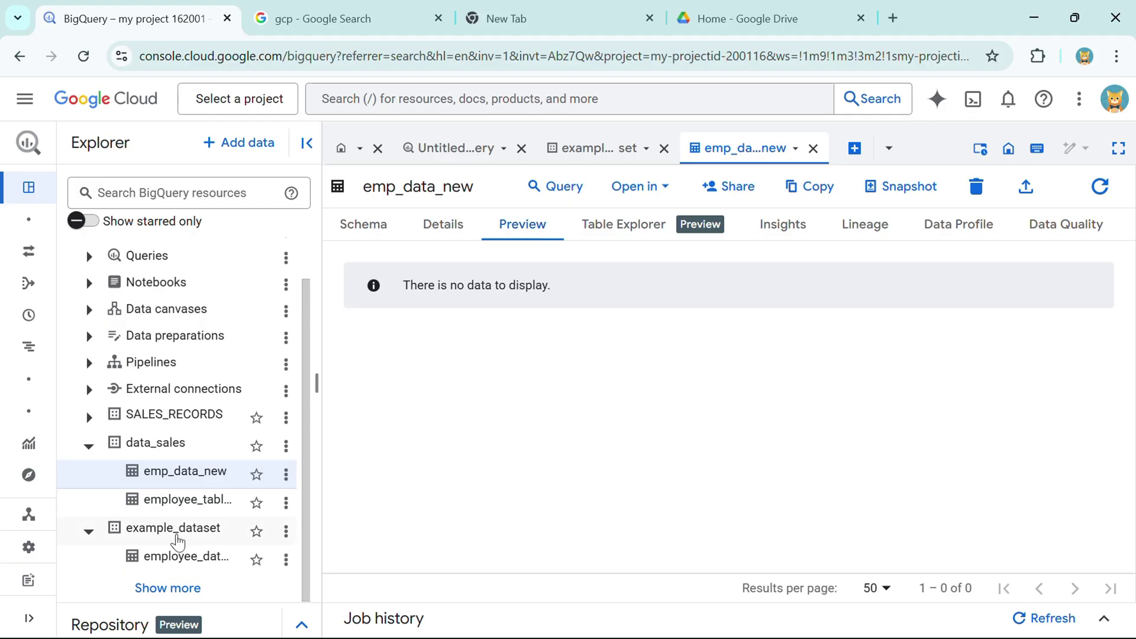
{"action": "left_click", "coordinate": [181, 560]}
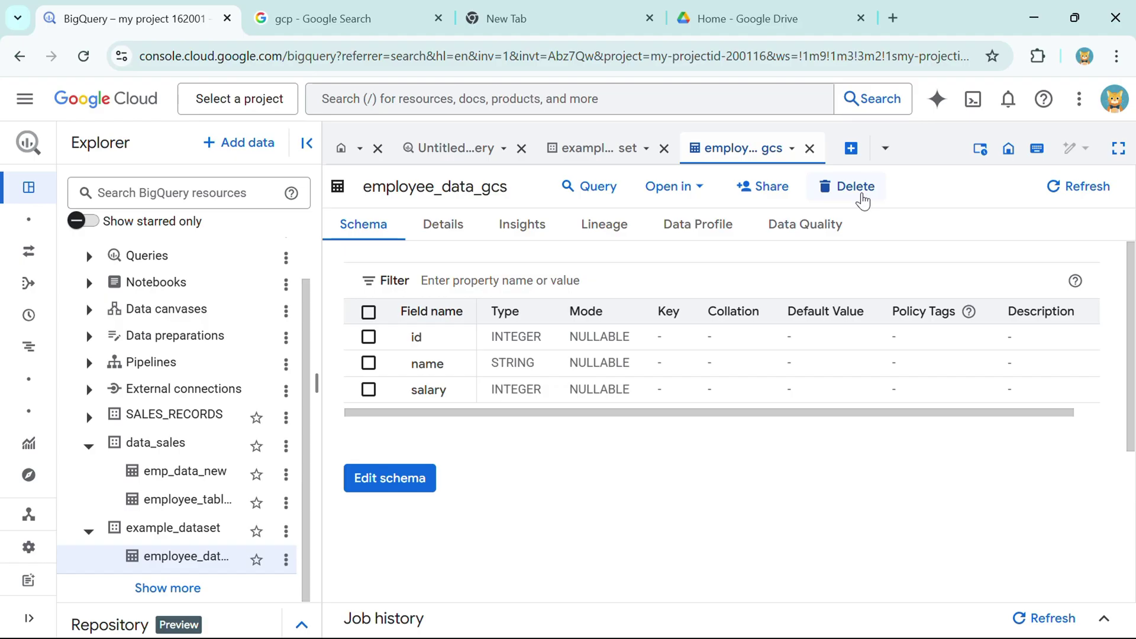
- Check employee_data_gcs's actions and widen the Explorer panel
{"action": "left_click", "coordinate": [286, 560]}
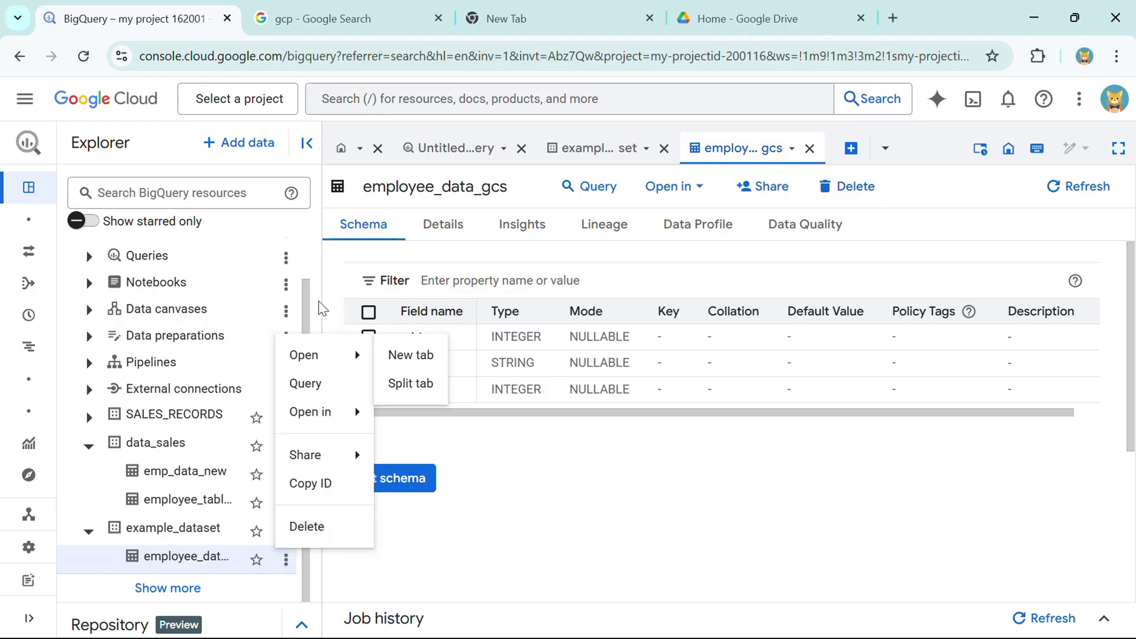
{"action": "left_click", "coordinate": [328, 288]}
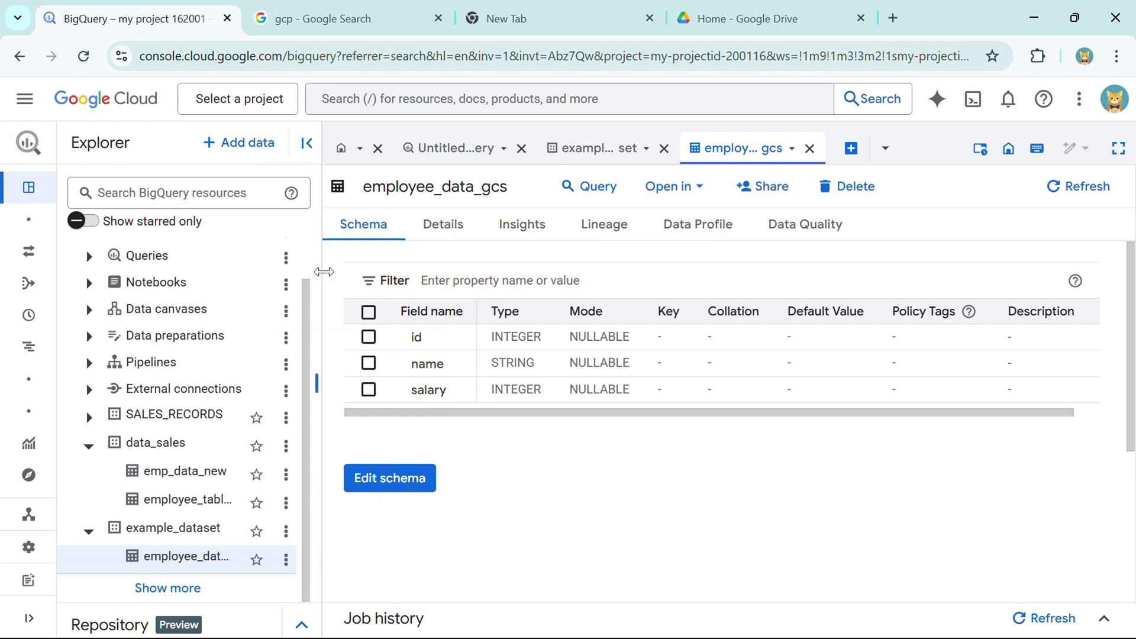
{"action": "left_click_drag", "start_coordinate": [324, 272], "coordinate": [425, 272]}
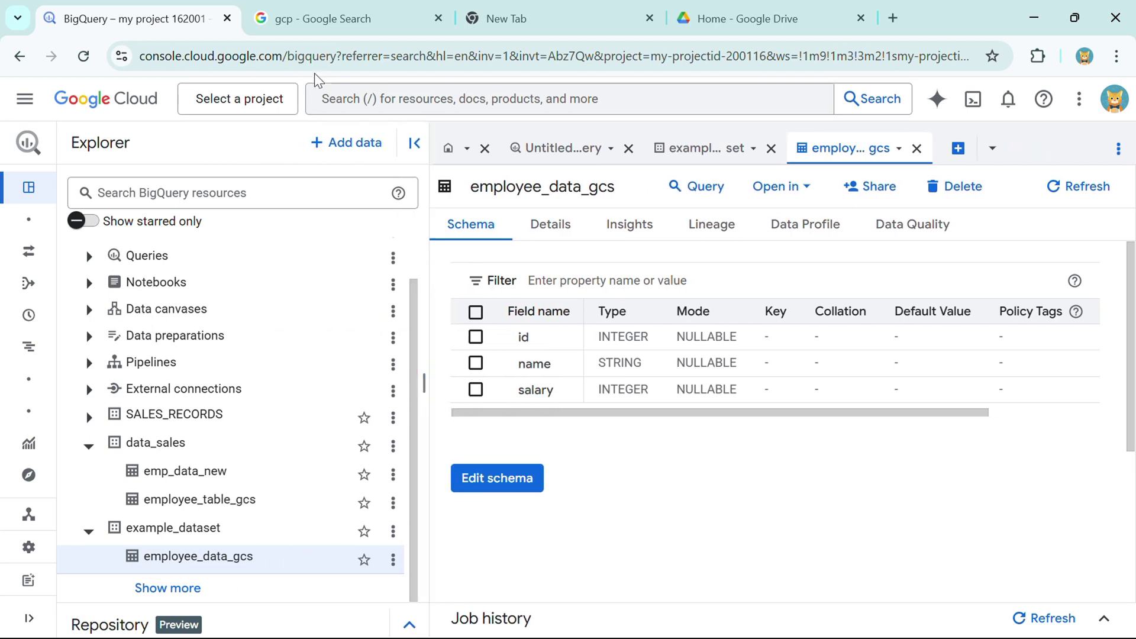
{"action": "left_click", "coordinate": [404, 201]}
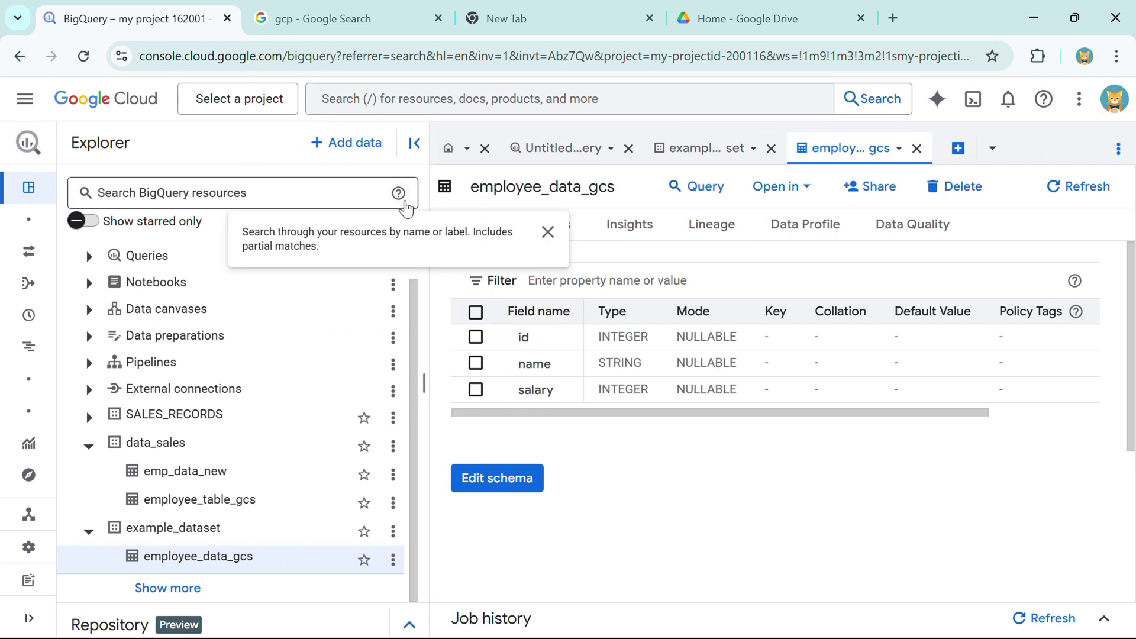
- Start a new table in example_dataset and list its source options
{"action": "left_click", "coordinate": [393, 531]}
{"action": "mouse_move", "coordinate": [427, 398]}
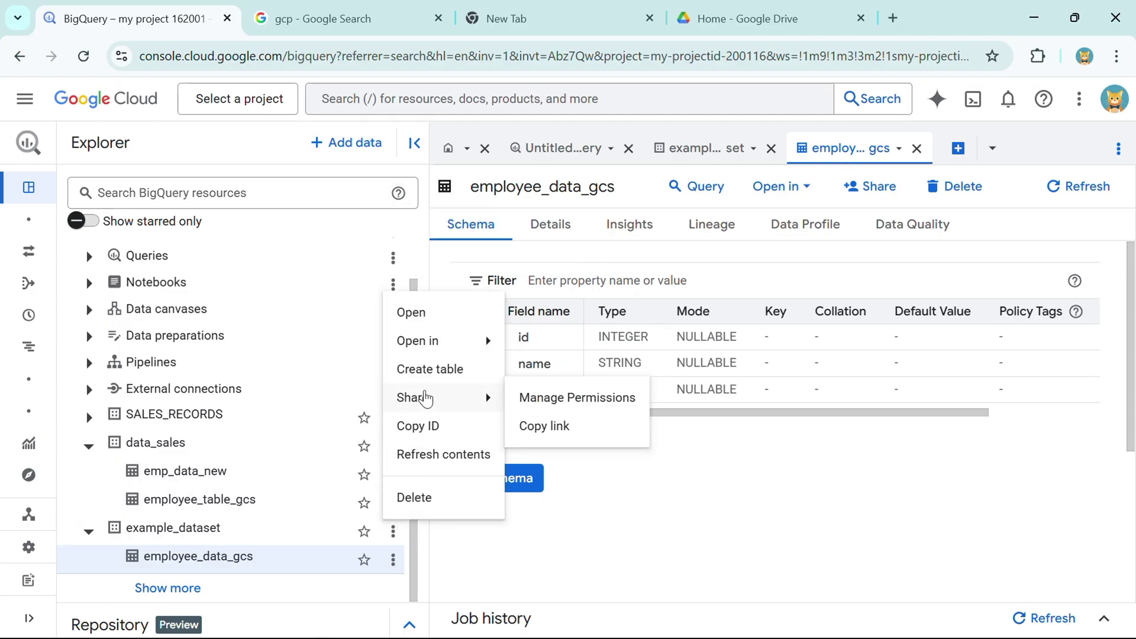
{"action": "left_click", "coordinate": [419, 369]}
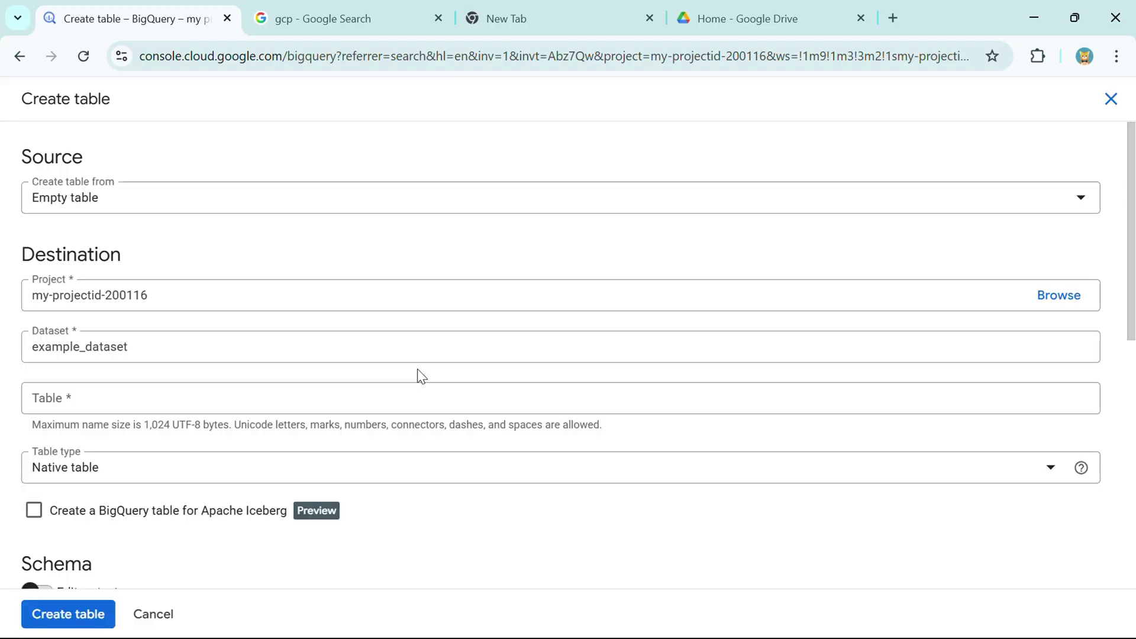
{"action": "left_click", "coordinate": [99, 203]}
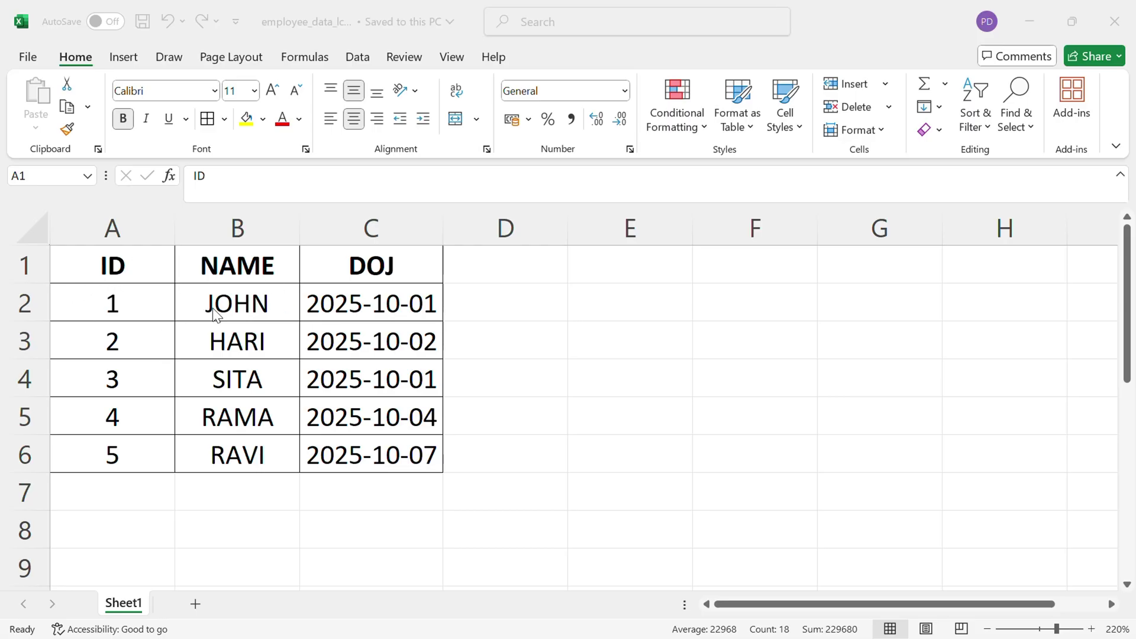
- Save the employee sheet to the Desktop as employee_data_lc.csv in CSV UTF-8 format
{"action": "left_click", "coordinate": [29, 59]}
{"action": "left_click", "coordinate": [29, 56]}
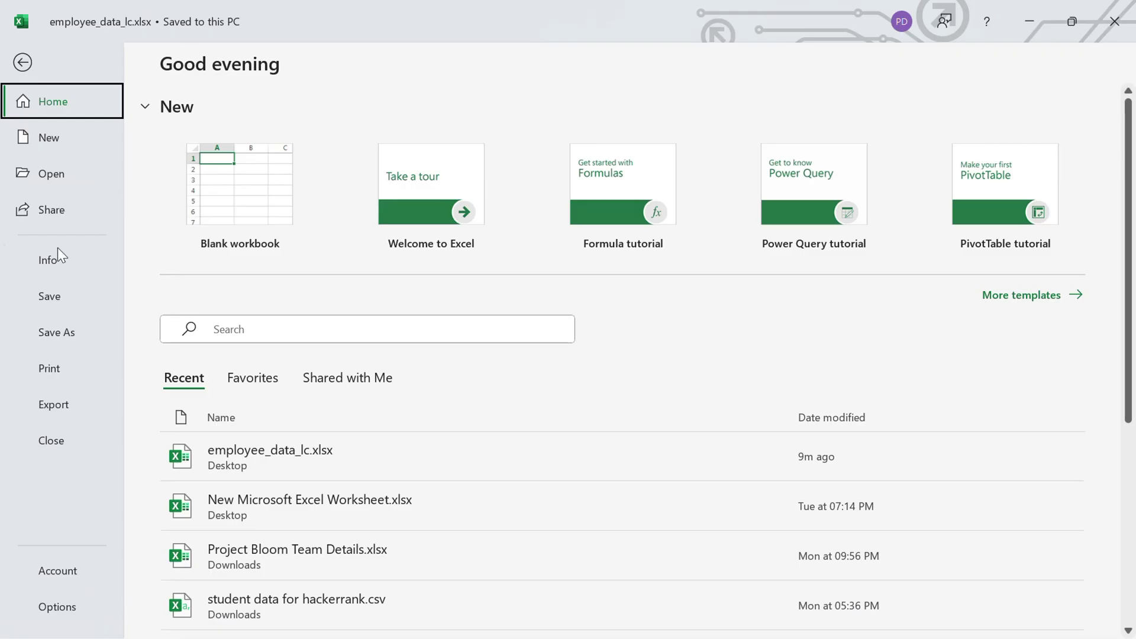
{"action": "left_click", "coordinate": [56, 333]}
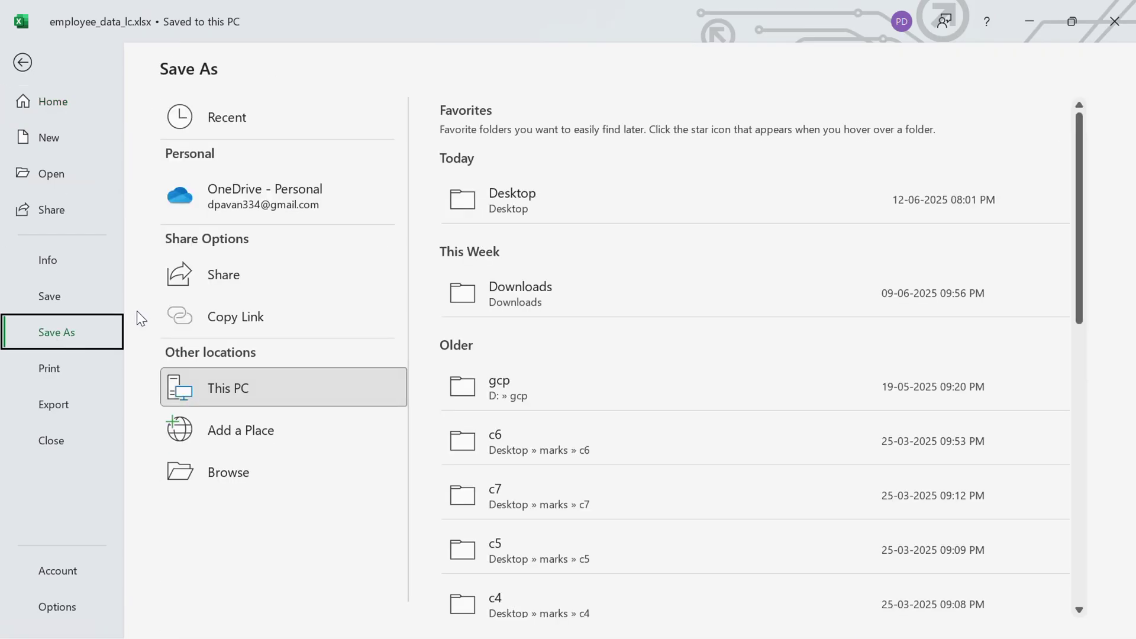
{"action": "key", "text": "F12"}
{"action": "scroll", "coordinate": [102, 198], "scroll_direction": "up", "scroll_amount": 3}
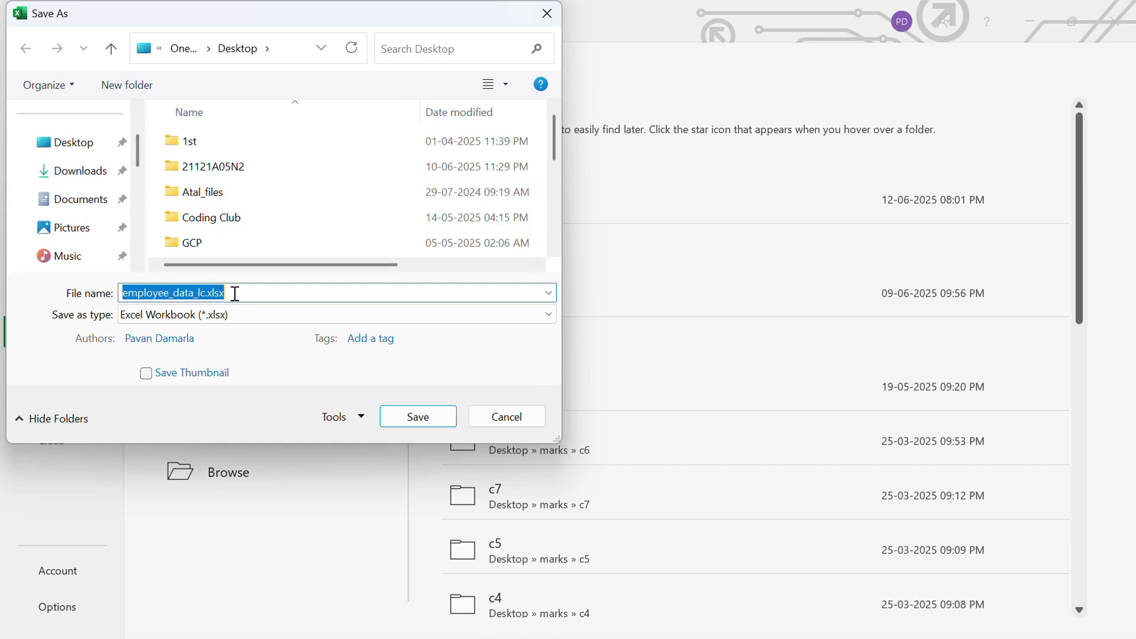
{"action": "left_click", "coordinate": [237, 315]}
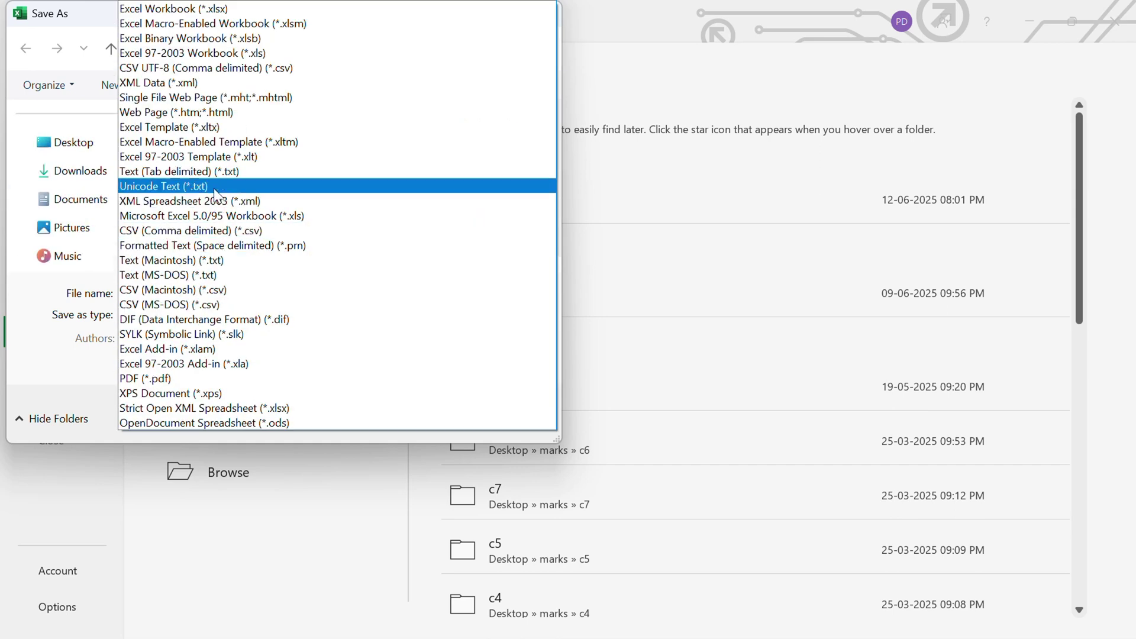
{"action": "left_click", "coordinate": [167, 67]}
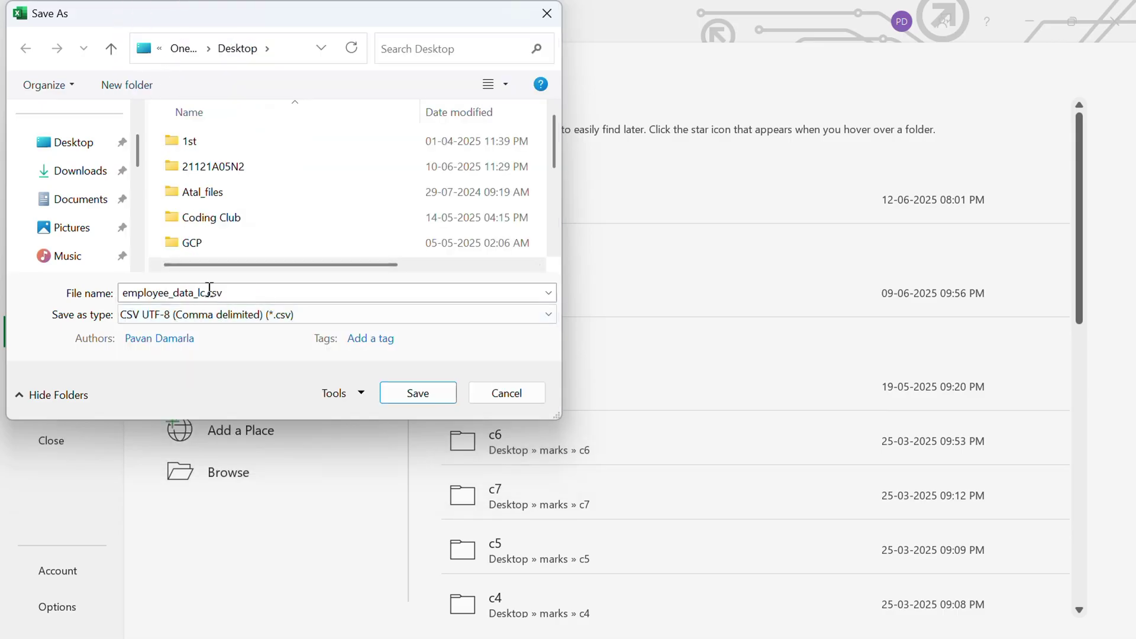
{"action": "left_click", "coordinate": [70, 145]}
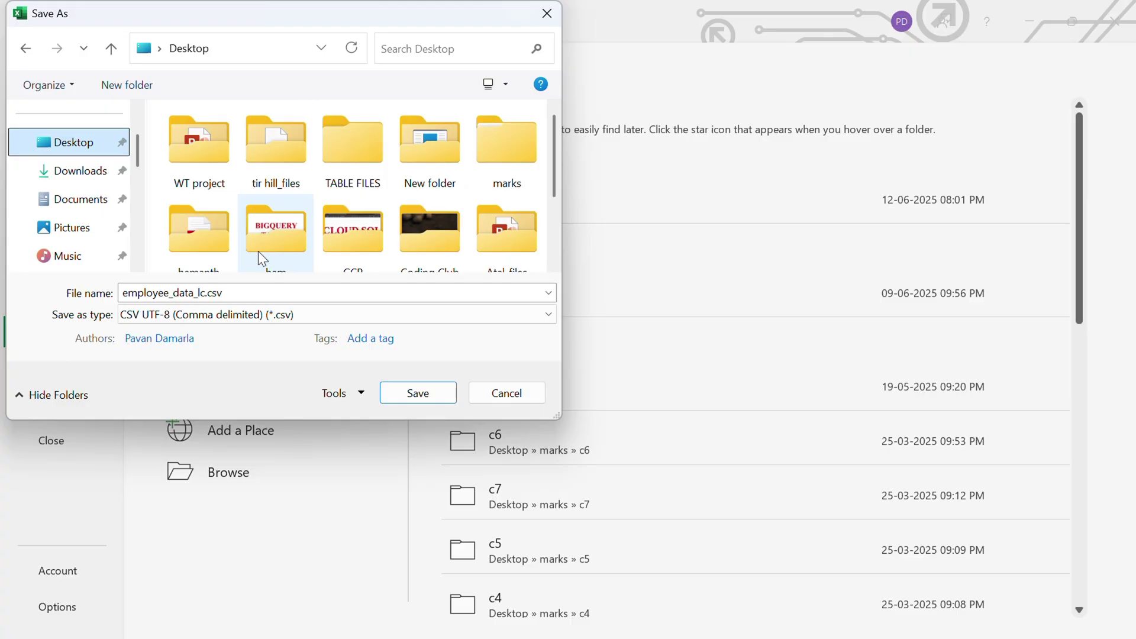
{"action": "left_click", "coordinate": [410, 395]}
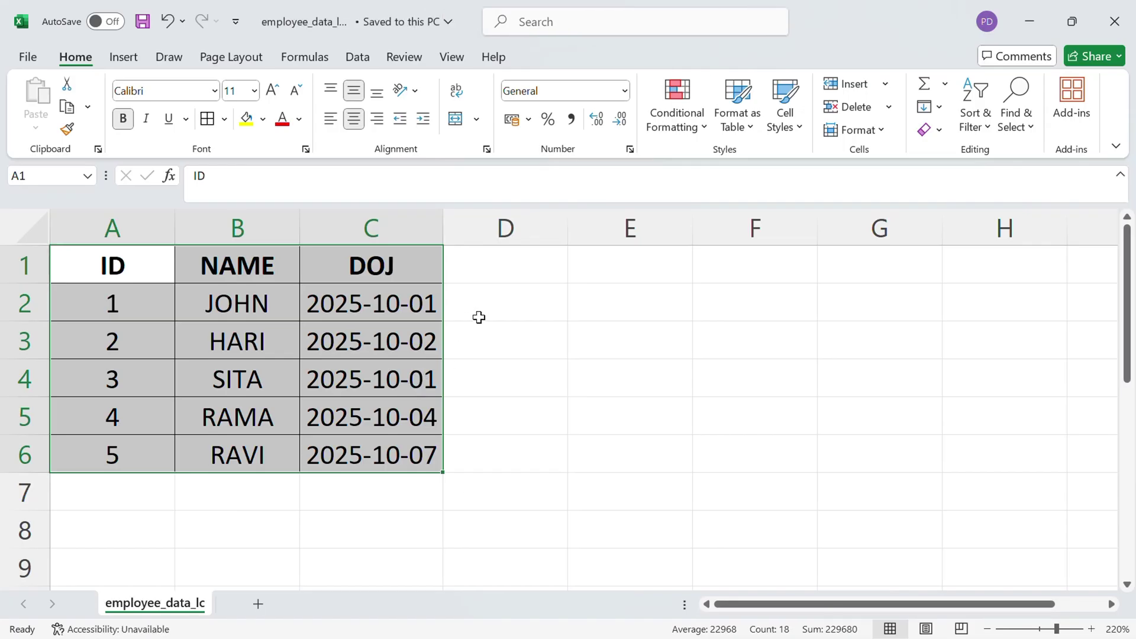
{"action": "key", "text": "alt+Tab"}
{"action": "key", "text": "alt+Tab"}
{"action": "key", "text": "alt+Tab"}
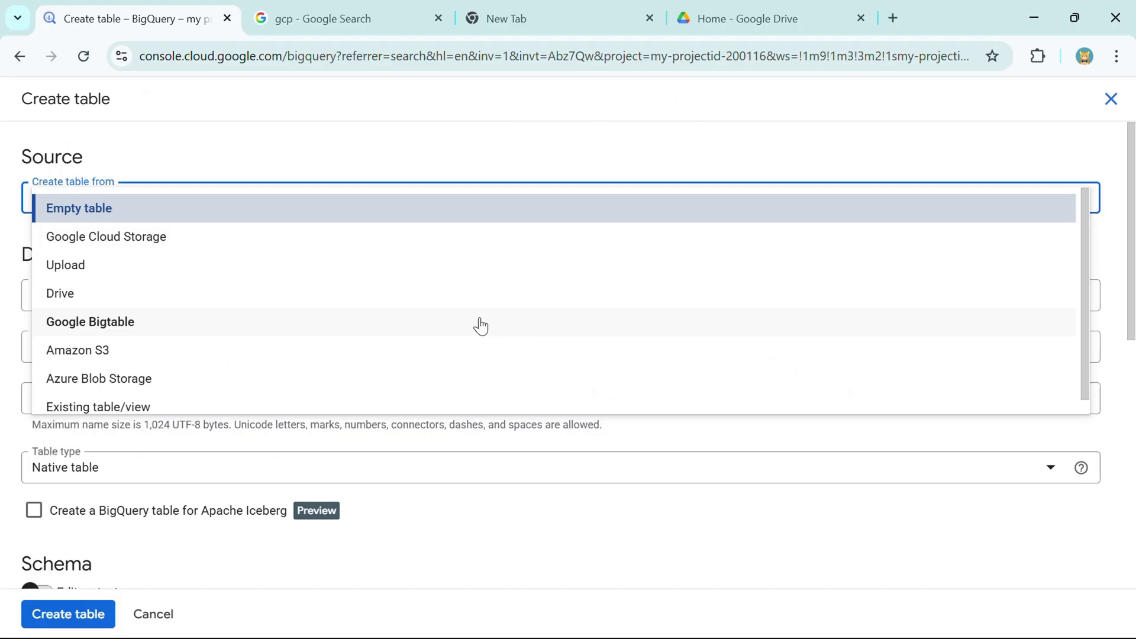
- Choose Upload as the table source and select employee_data_lc.csv from the Desktop
{"action": "left_click", "coordinate": [90, 270]}
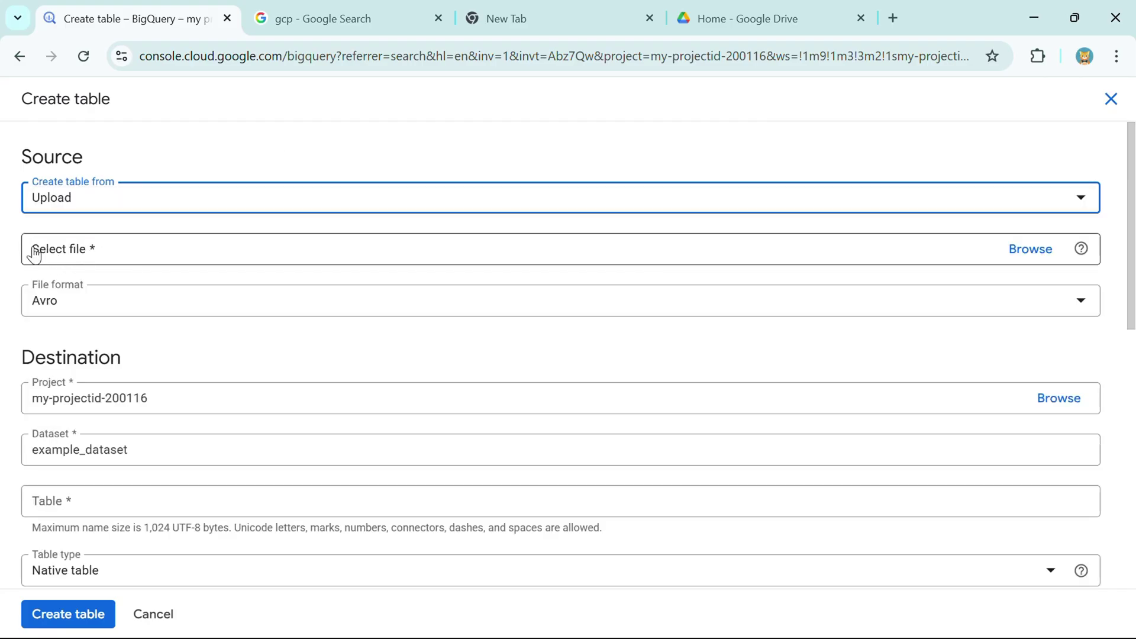
{"action": "left_click_drag", "start_coordinate": [34, 254], "coordinate": [93, 259]}
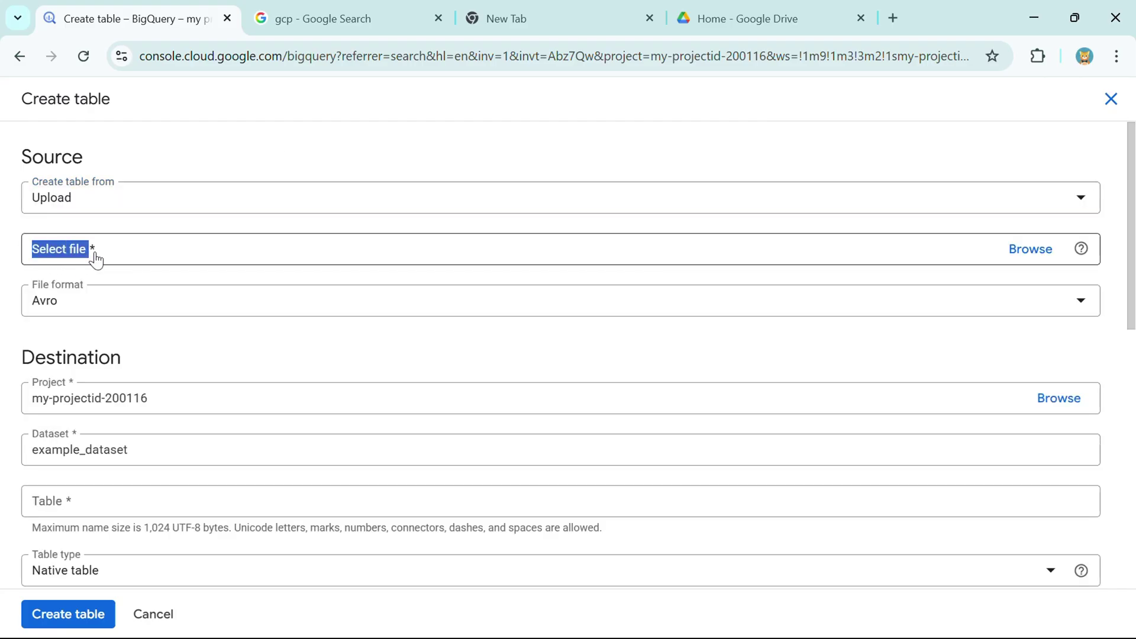
{"action": "left_click", "coordinate": [1018, 261]}
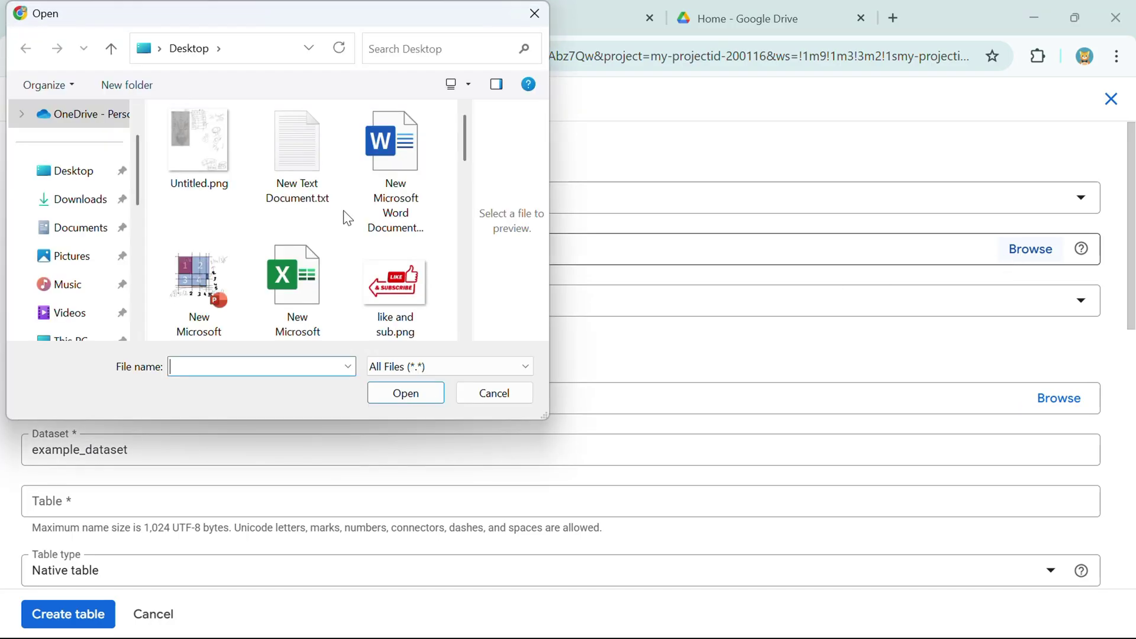
{"action": "left_click", "coordinate": [83, 175]}
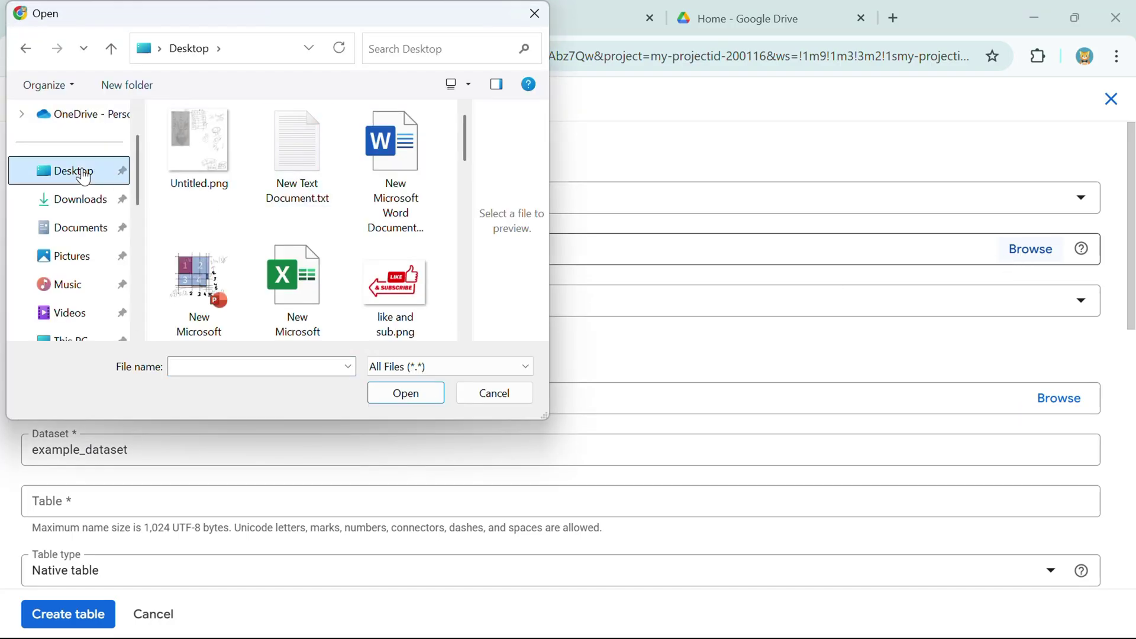
{"action": "scroll", "coordinate": [304, 233], "scroll_direction": "down", "scroll_amount": 2}
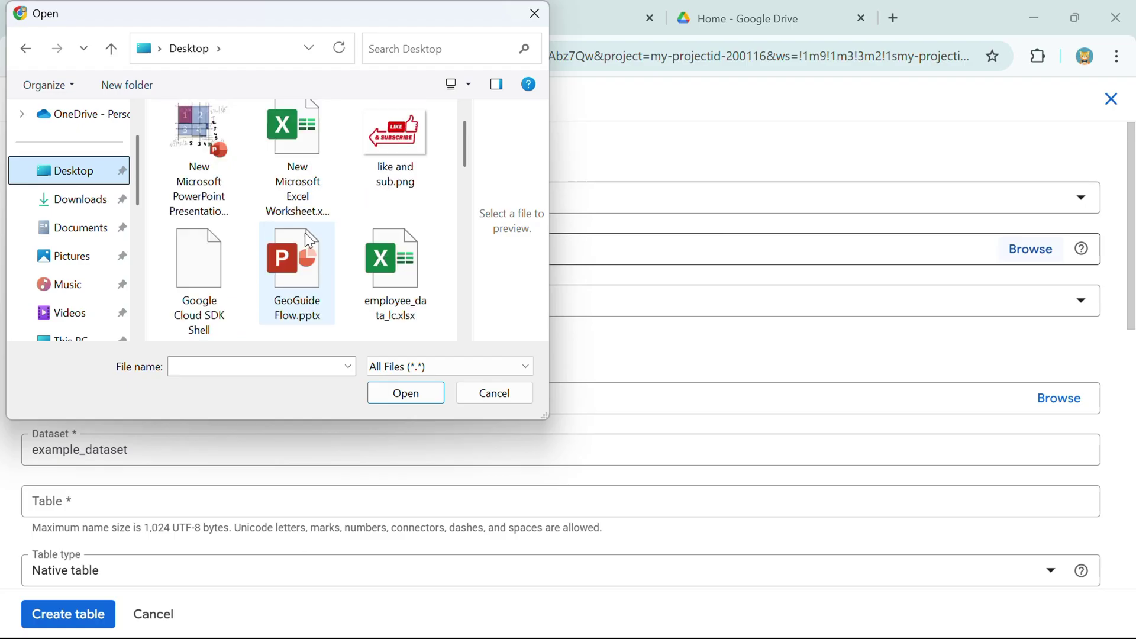
{"action": "scroll", "coordinate": [302, 233], "scroll_direction": "down", "scroll_amount": 2}
{"action": "scroll", "coordinate": [233, 217], "scroll_direction": "down", "scroll_amount": 3}
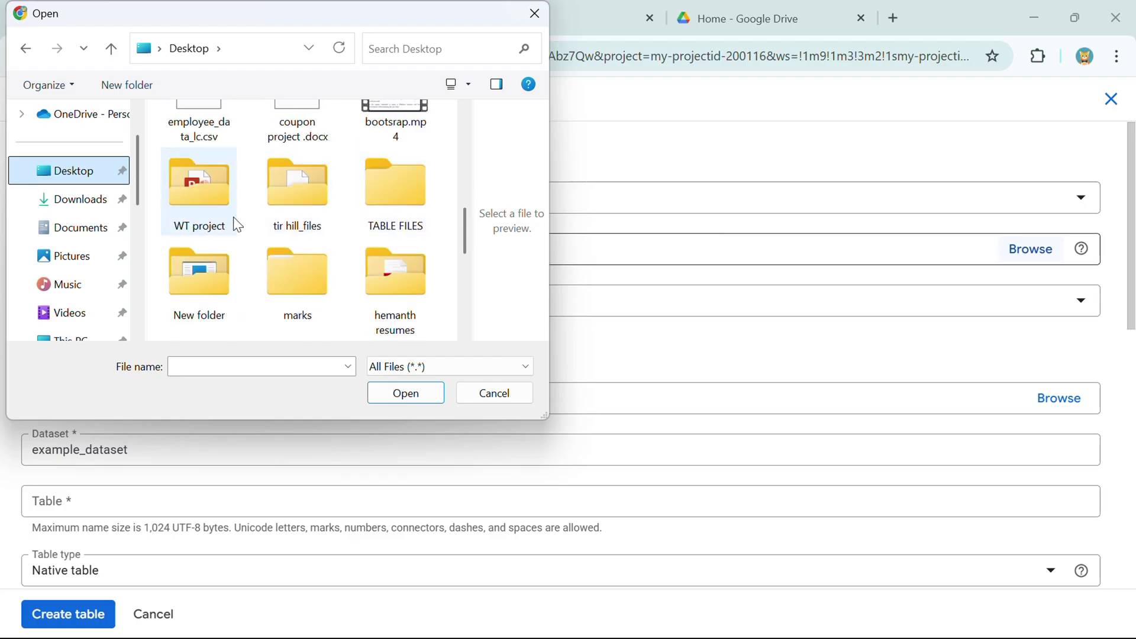
{"action": "scroll", "coordinate": [233, 217], "scroll_direction": "up", "scroll_amount": 1}
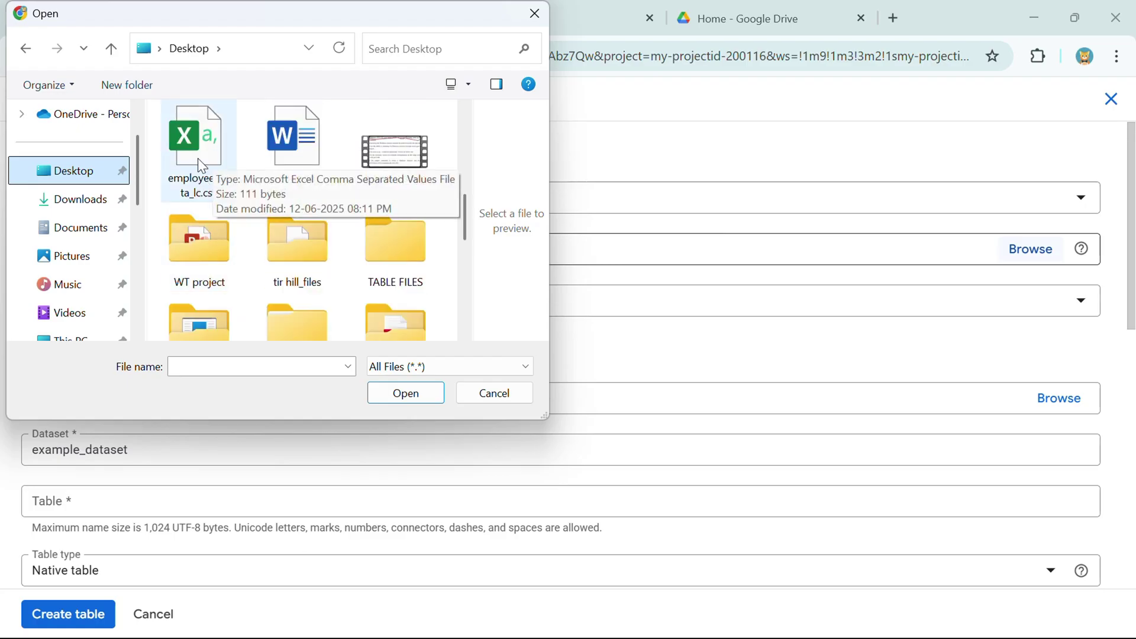
{"action": "left_click", "coordinate": [190, 135]}
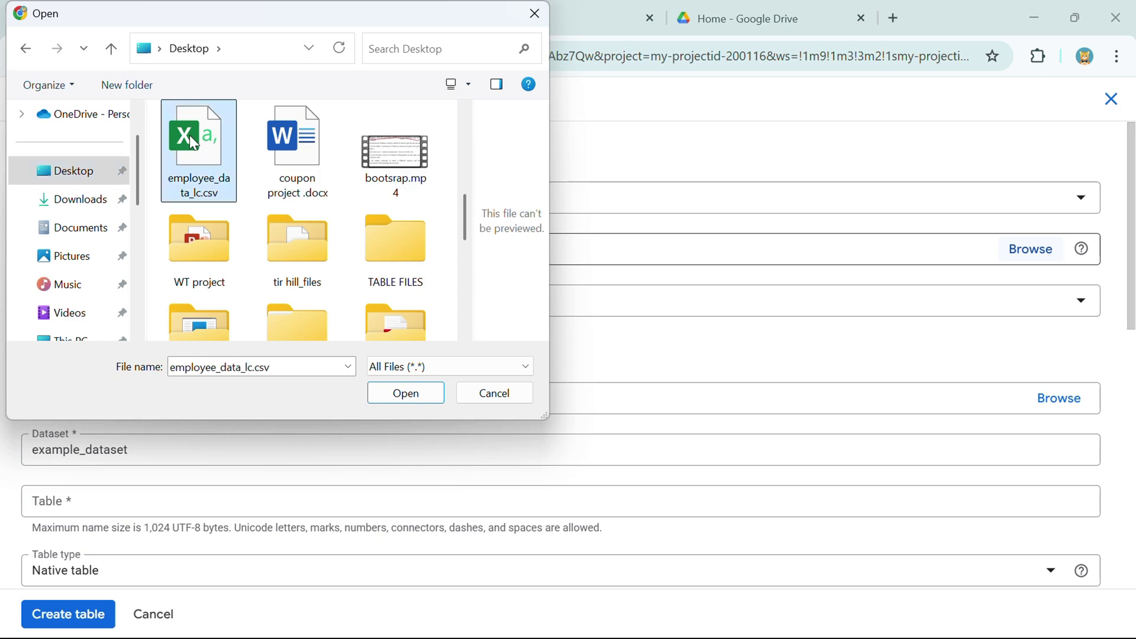
{"action": "left_click", "coordinate": [411, 392]}
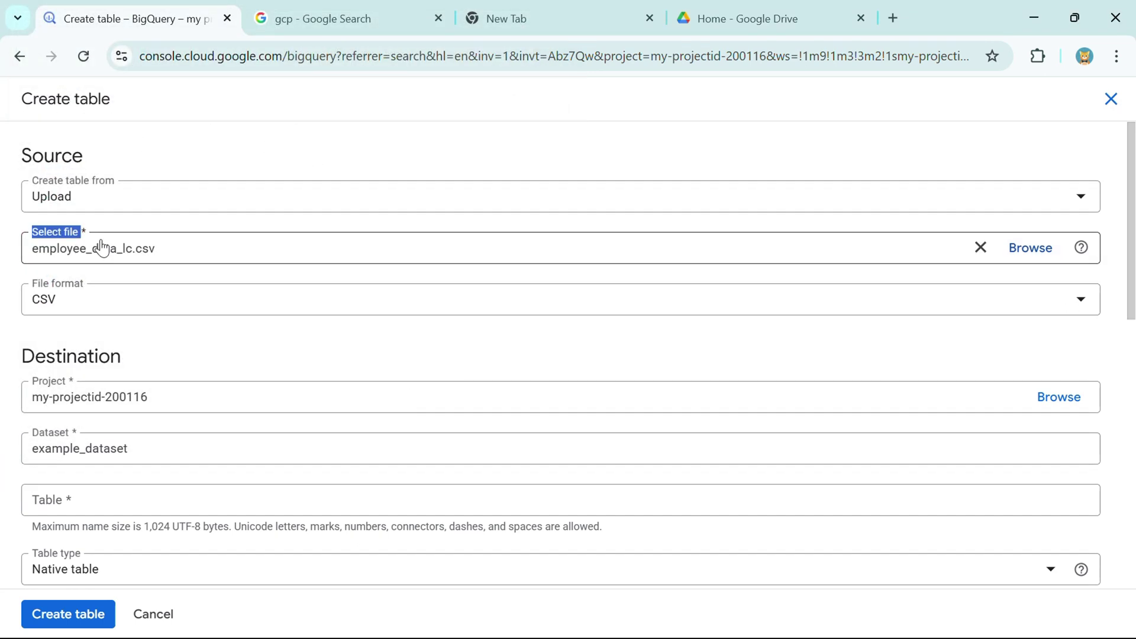
- Keep CSV as the uploaded file's format
{"action": "scroll", "coordinate": [94, 237], "scroll_direction": "down", "scroll_amount": 2}
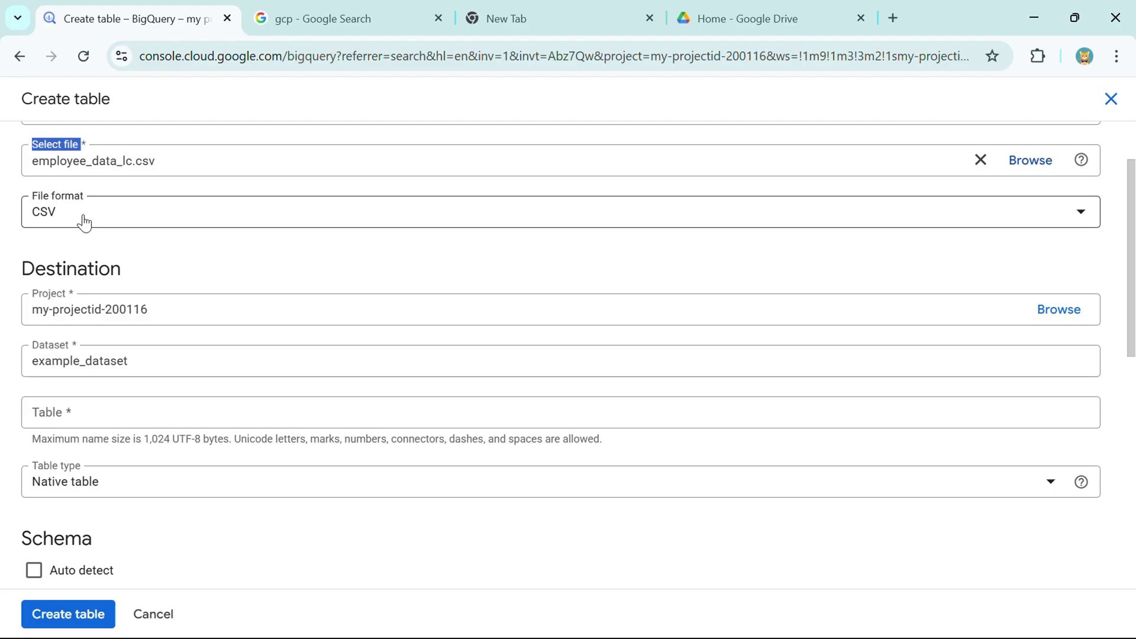
{"action": "left_click", "coordinate": [84, 222]}
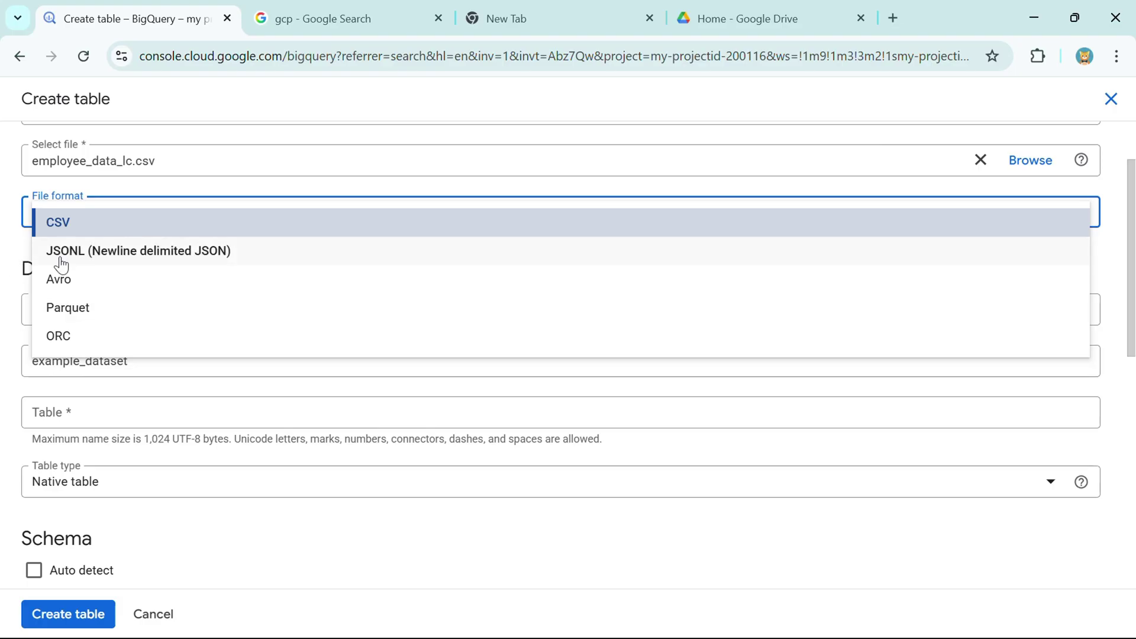
{"action": "left_click", "coordinate": [21, 241]}
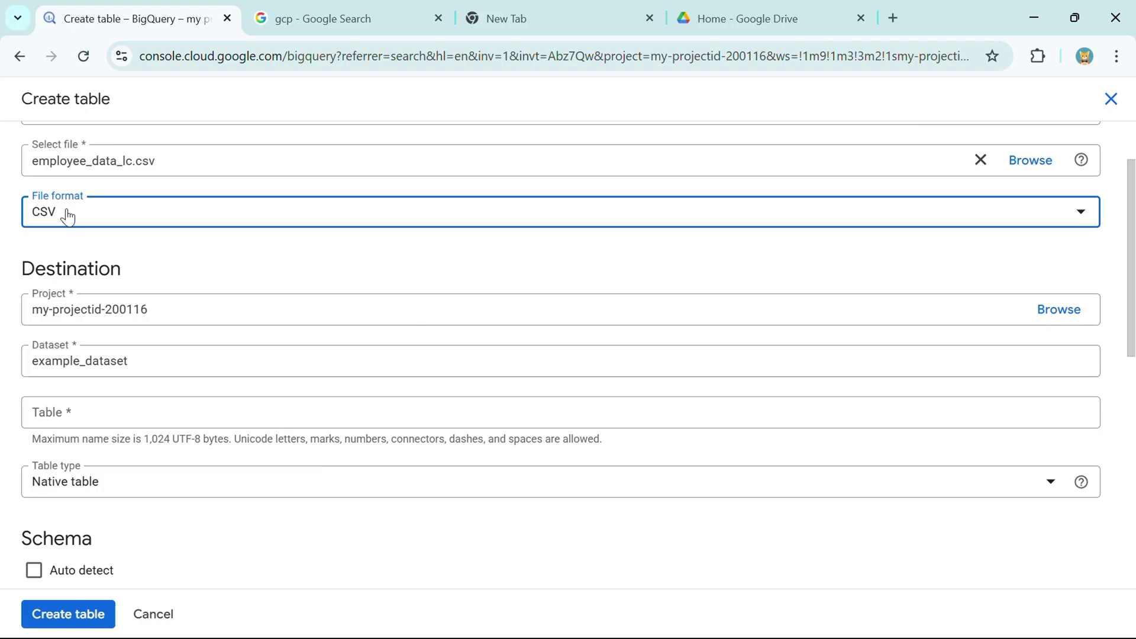
- Name the table employee_data_upload, turn on schema auto detect, and create it
{"action": "scroll", "coordinate": [68, 218], "scroll_direction": "down", "scroll_amount": 2}
{"action": "left_click", "coordinate": [94, 239]}
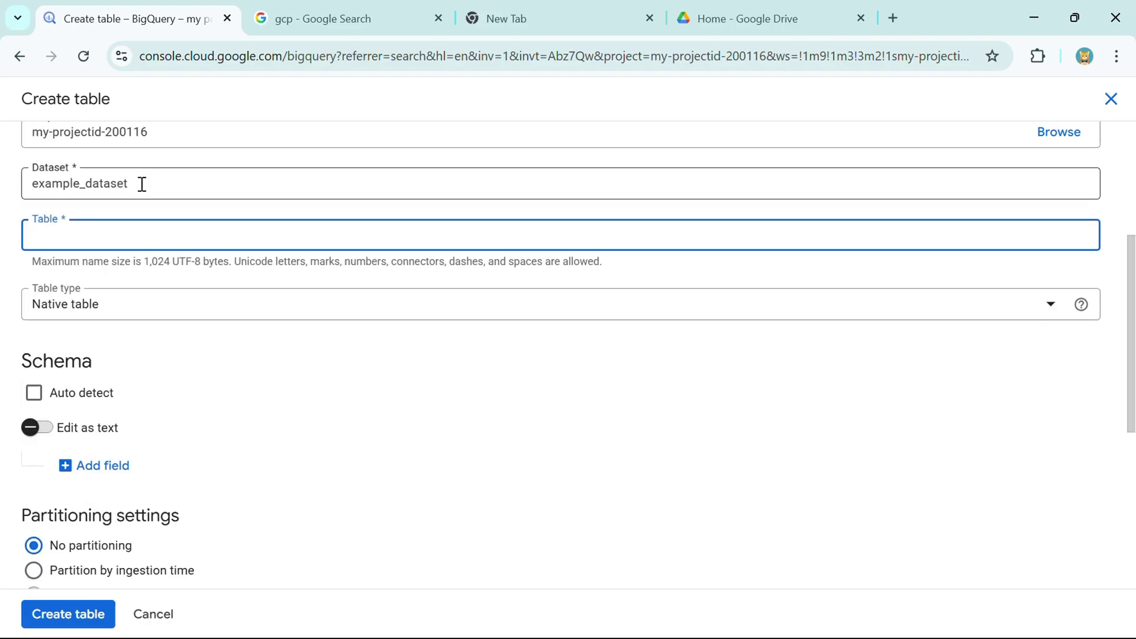
{"action": "scroll", "coordinate": [52, 212], "scroll_direction": "up", "scroll_amount": 1}
{"action": "type", "text": "e"}
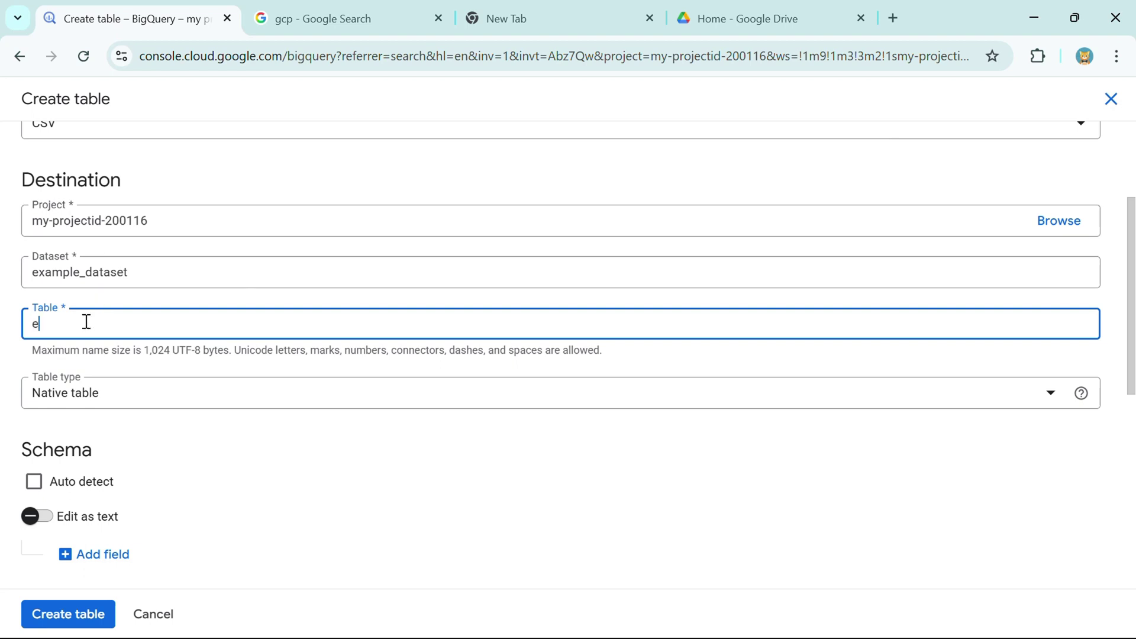
{"action": "type", "text": "mployee_data_upload"}
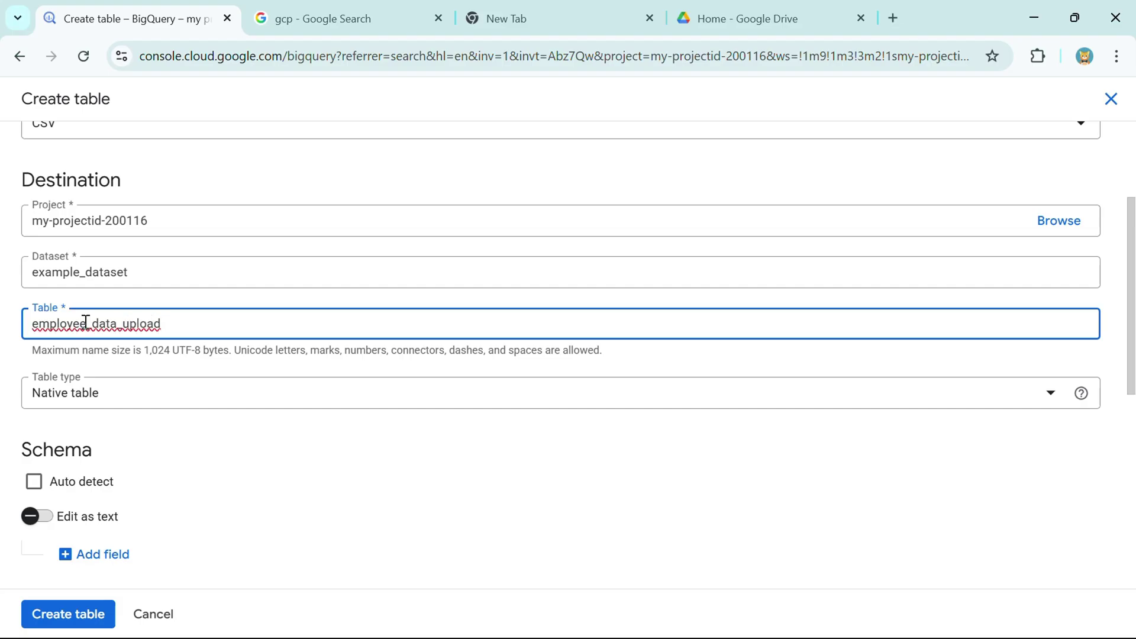
{"action": "scroll", "coordinate": [45, 323], "scroll_direction": "down", "scroll_amount": 3}
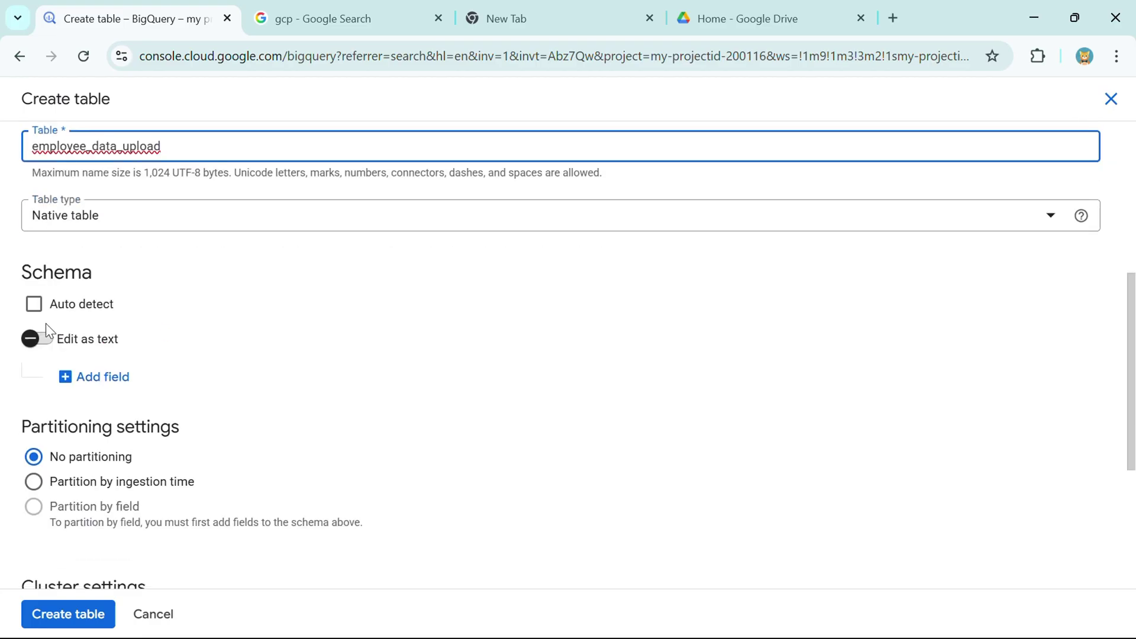
{"action": "left_click", "coordinate": [35, 307]}
{"action": "scroll", "coordinate": [205, 316], "scroll_direction": "down", "scroll_amount": 4}
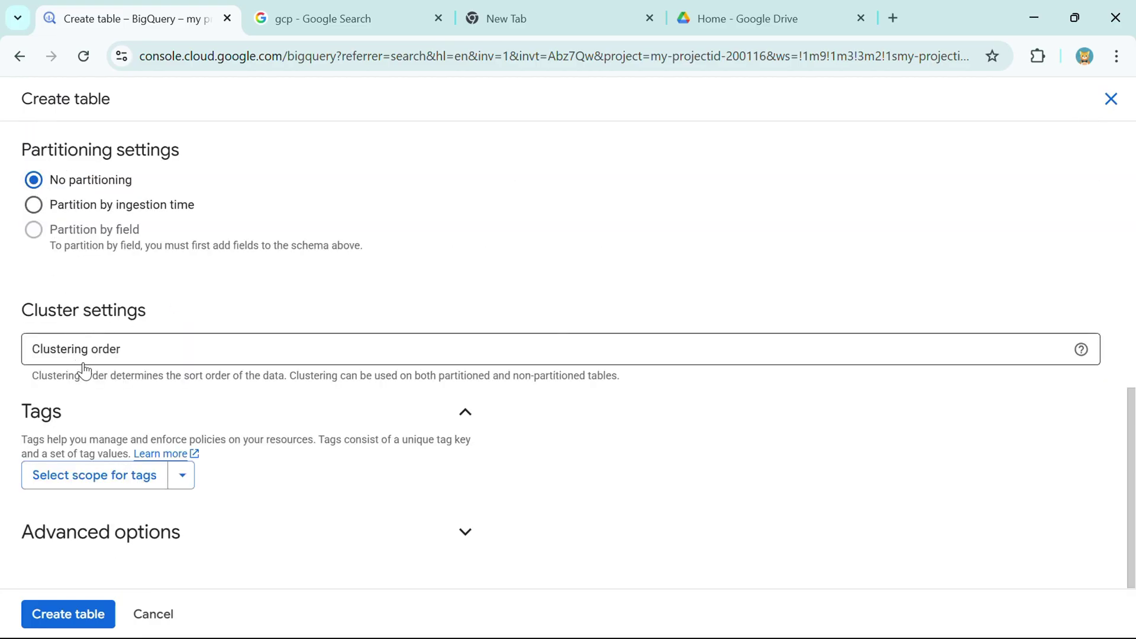
{"action": "left_click", "coordinate": [54, 622]}
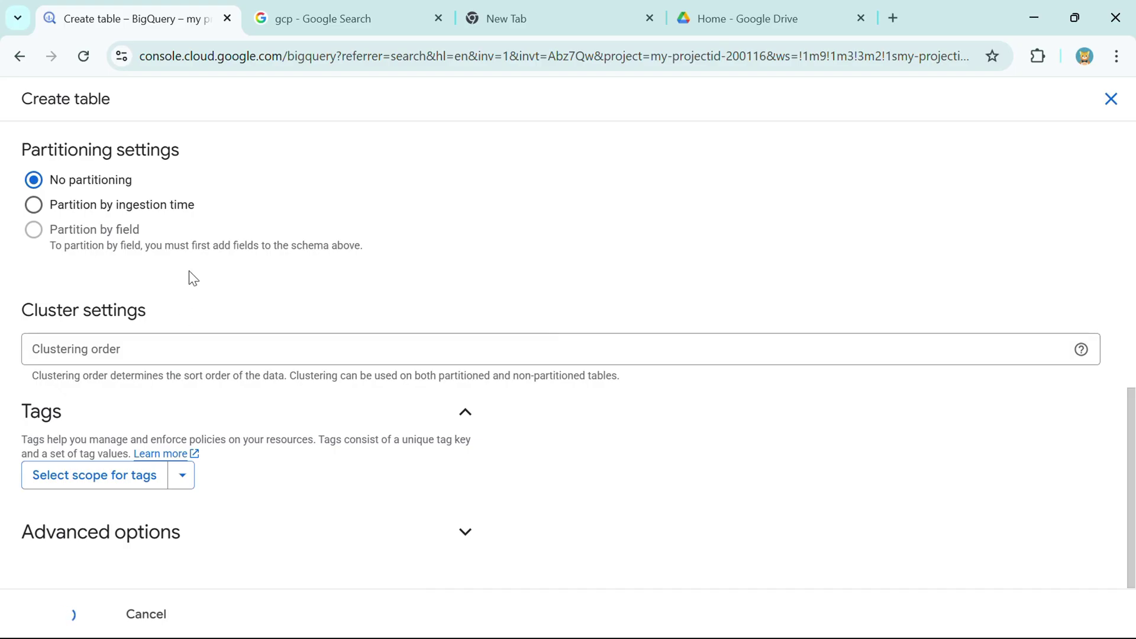
- Open the load job, then preview employee_data_upload's five rows against the Excel source data
{"action": "scroll", "coordinate": [189, 272], "scroll_direction": "up", "scroll_amount": 4}
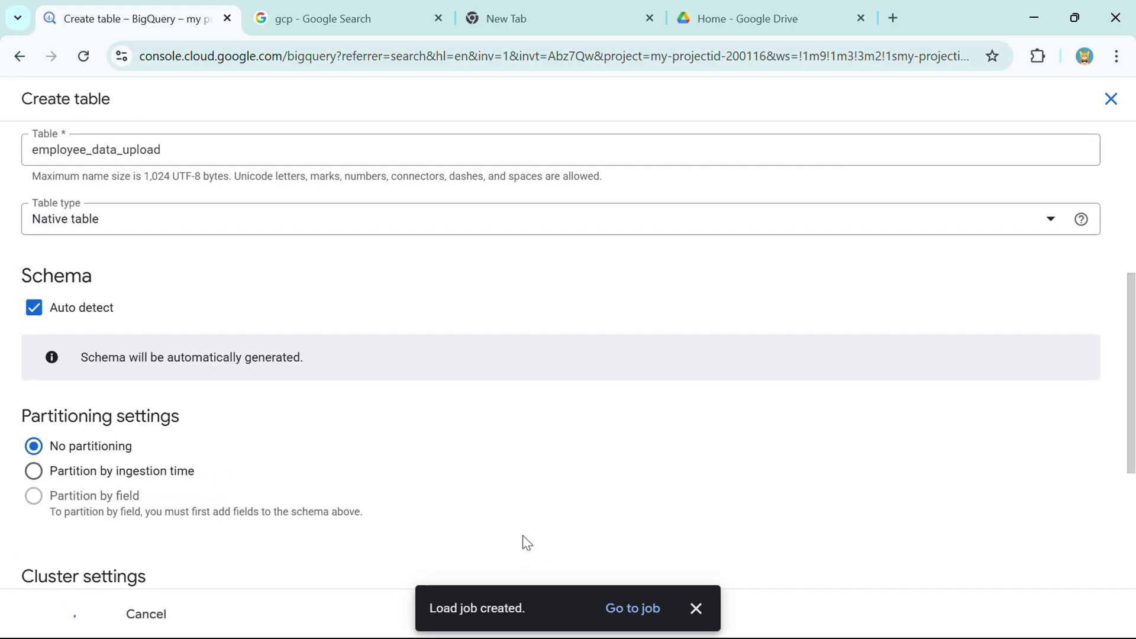
{"action": "left_click", "coordinate": [651, 609]}
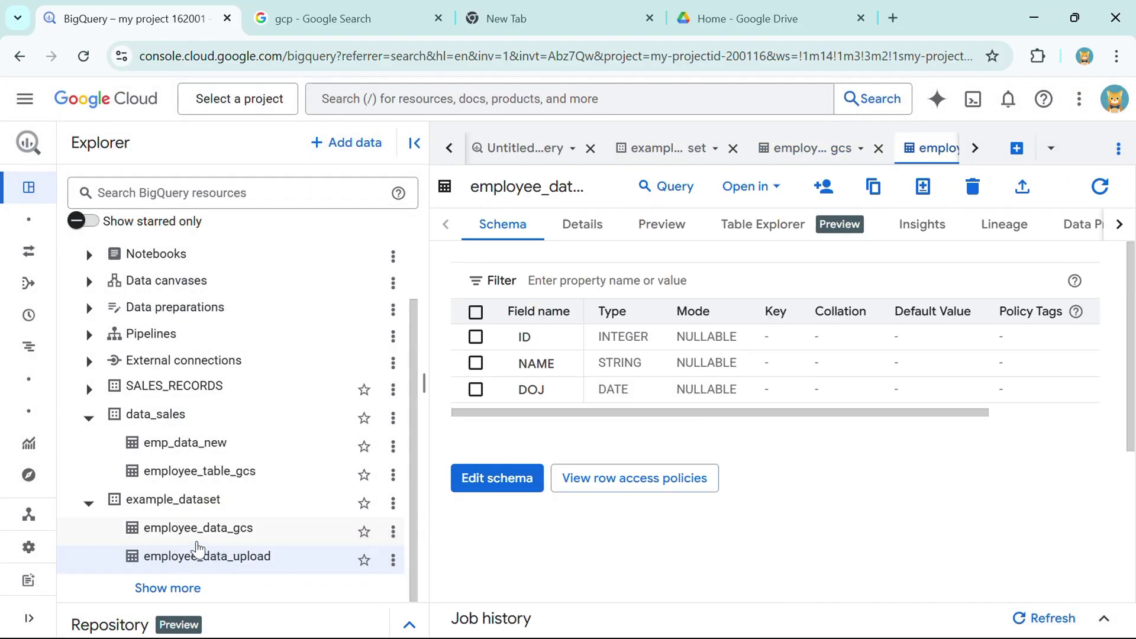
{"action": "left_click_drag", "start_coordinate": [150, 569], "coordinate": [273, 570]}
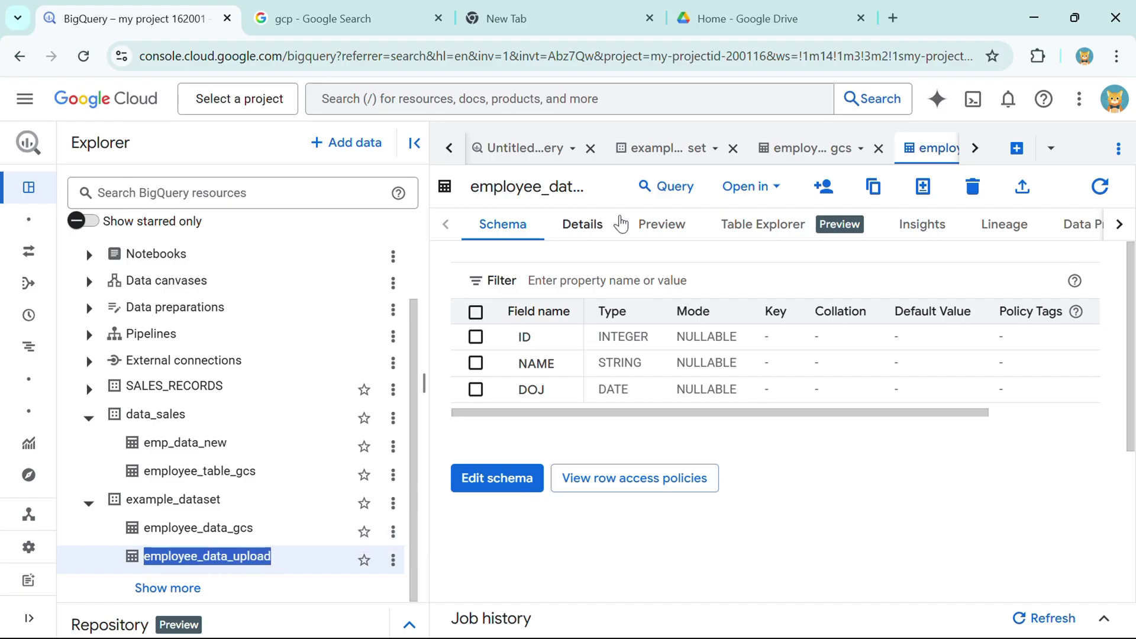
{"action": "left_click", "coordinate": [657, 228]}
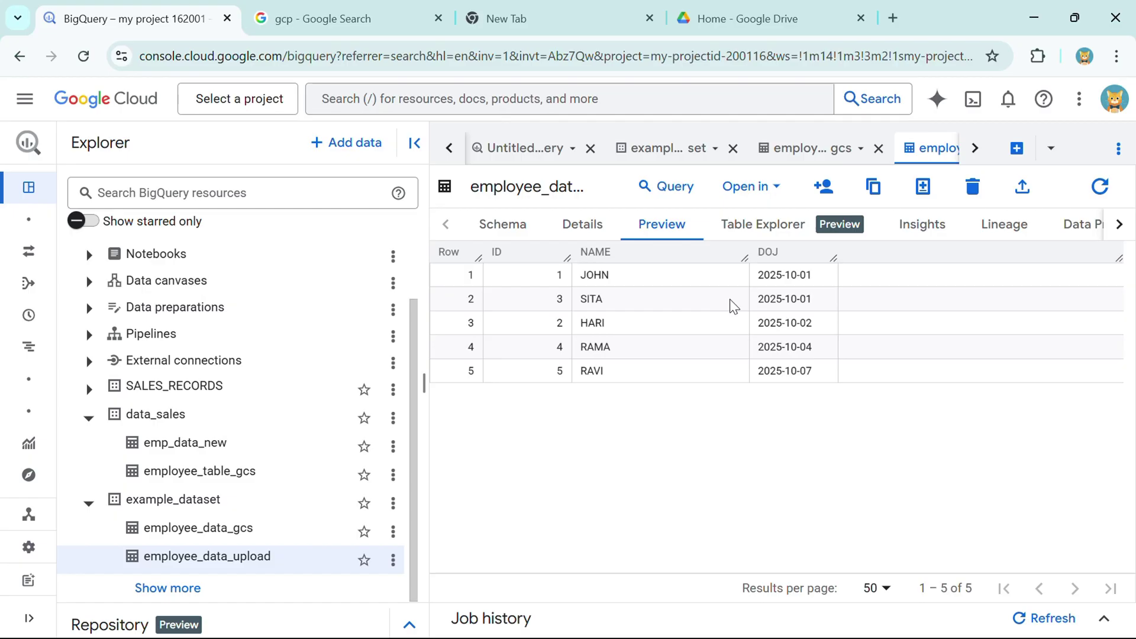
{"action": "key", "text": "alt+Tab"}
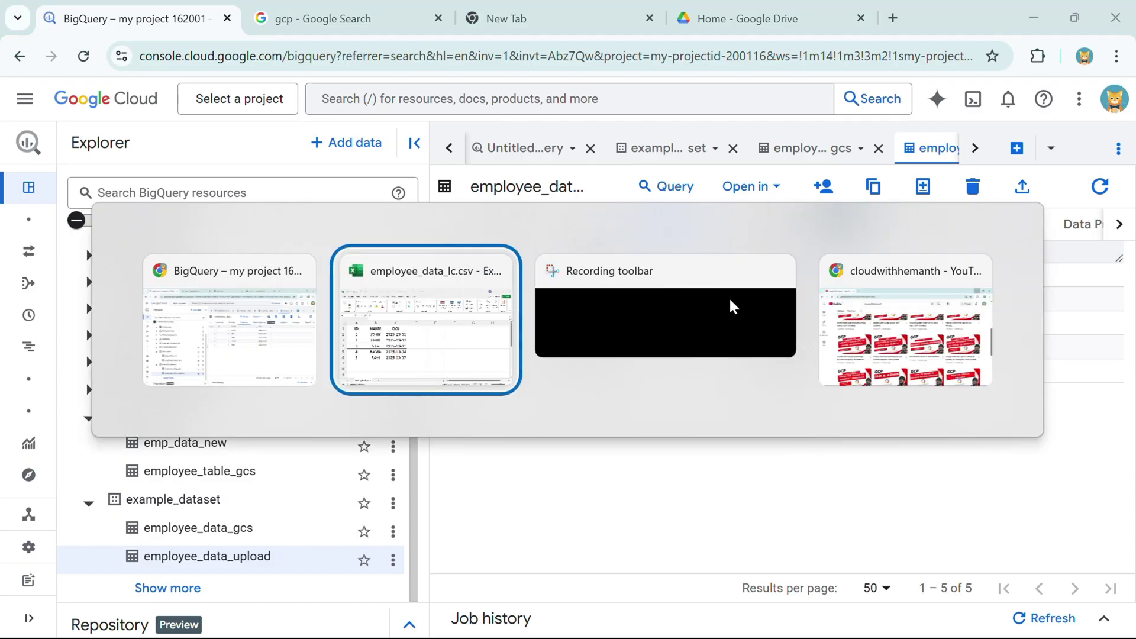
{"action": "key", "text": "alt+Tab"}
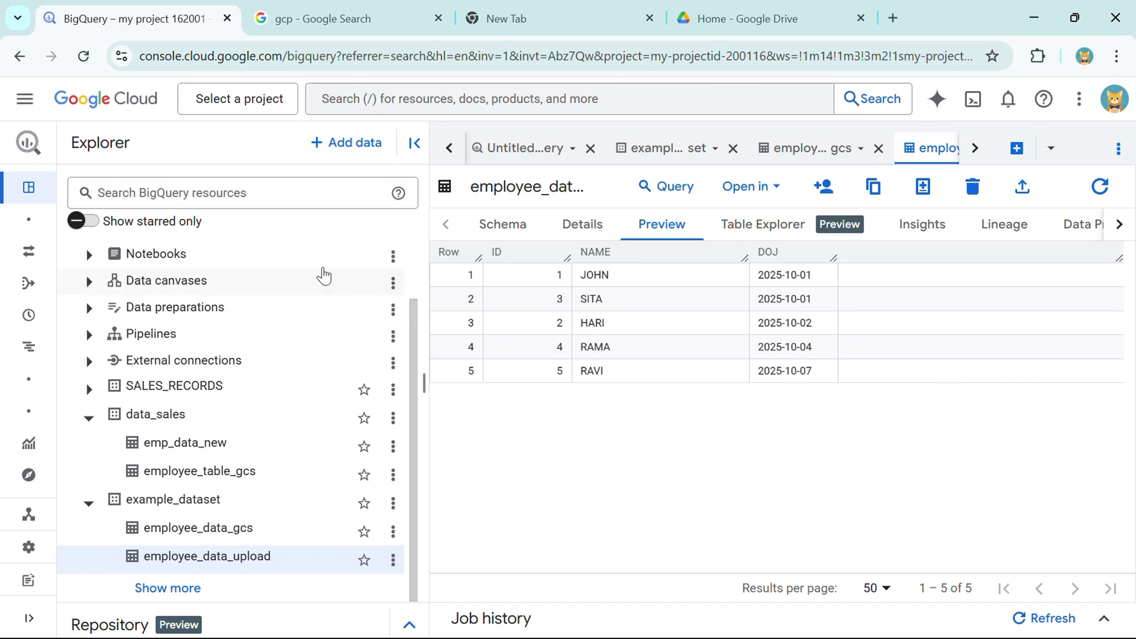
{"action": "left_click", "coordinate": [393, 503]}
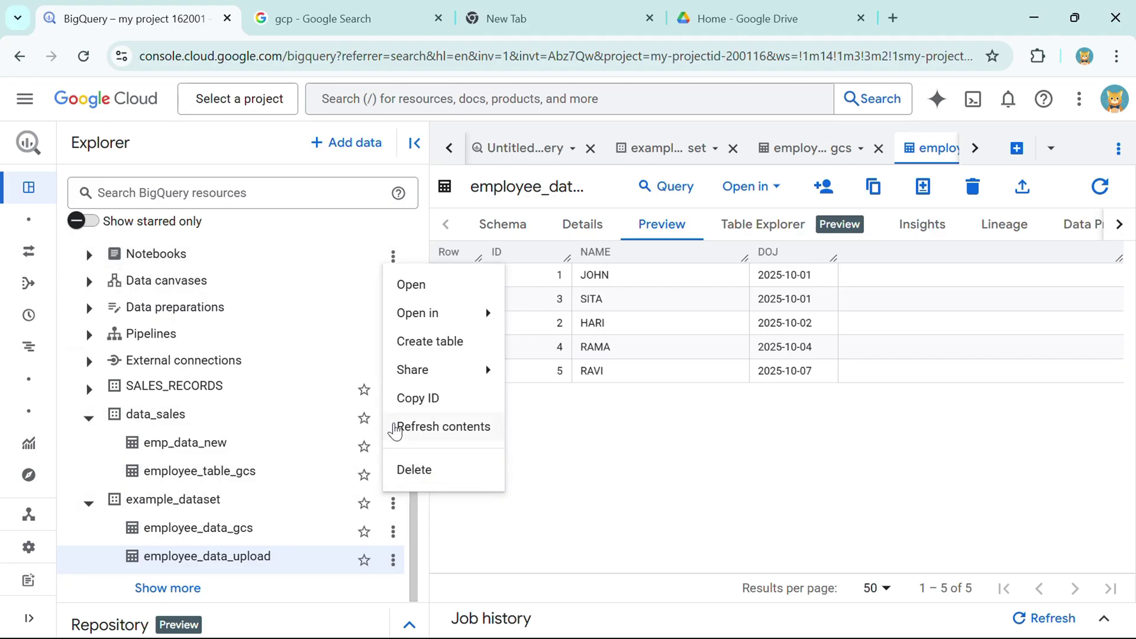
- Start a new table in example_dataset with Drive as its source, then bring up Google Drive
{"action": "left_click", "coordinate": [430, 341]}
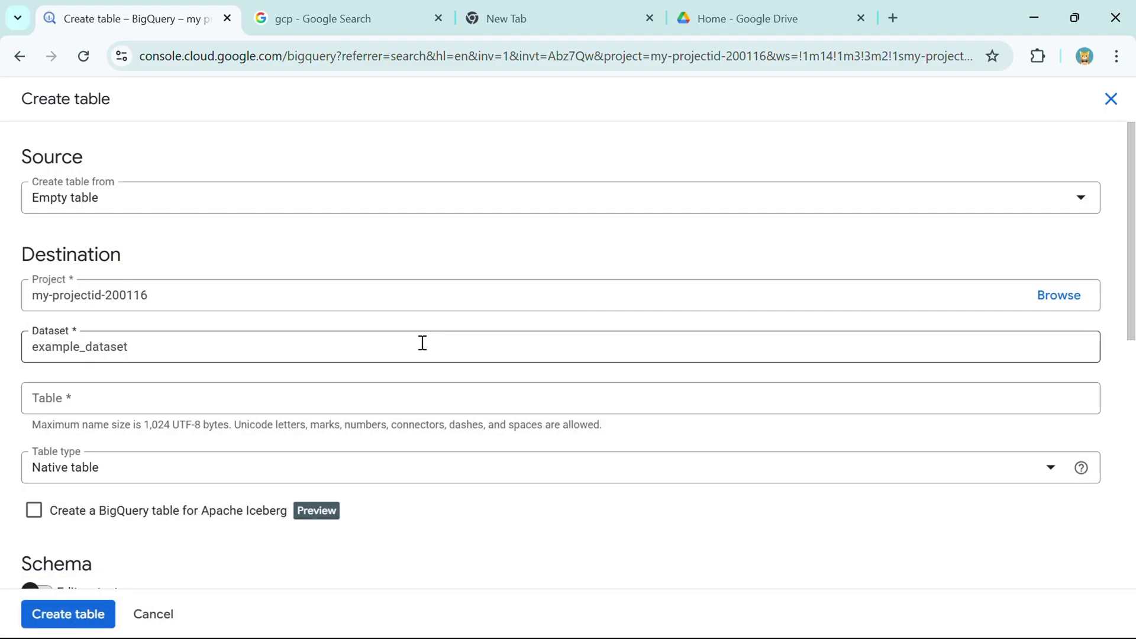
{"action": "left_click", "coordinate": [128, 190]}
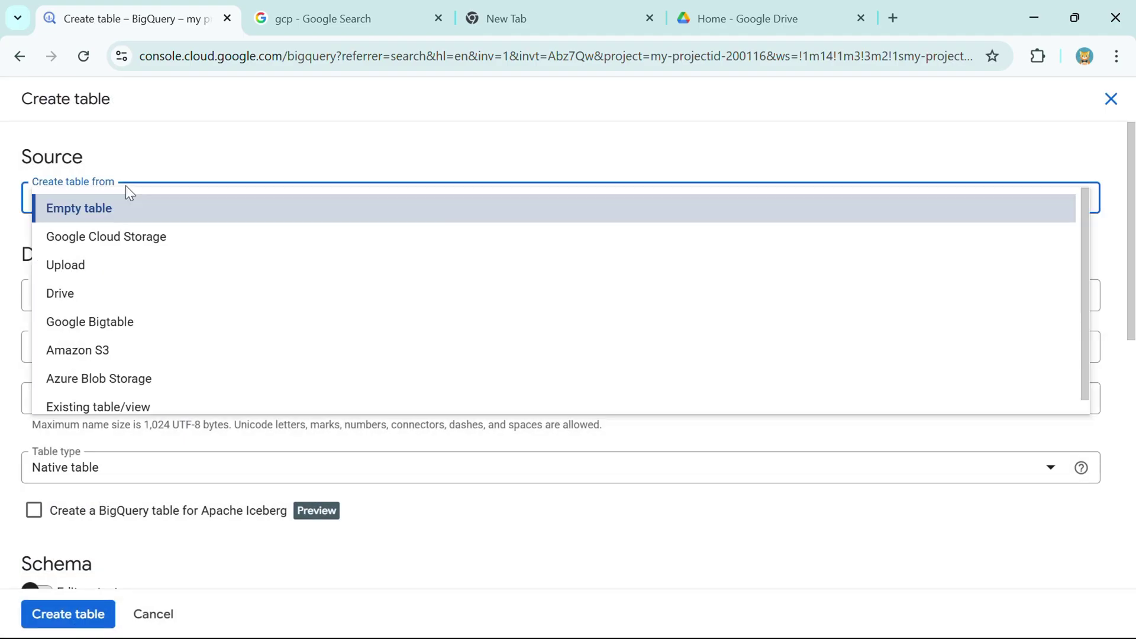
{"action": "left_click", "coordinate": [83, 302]}
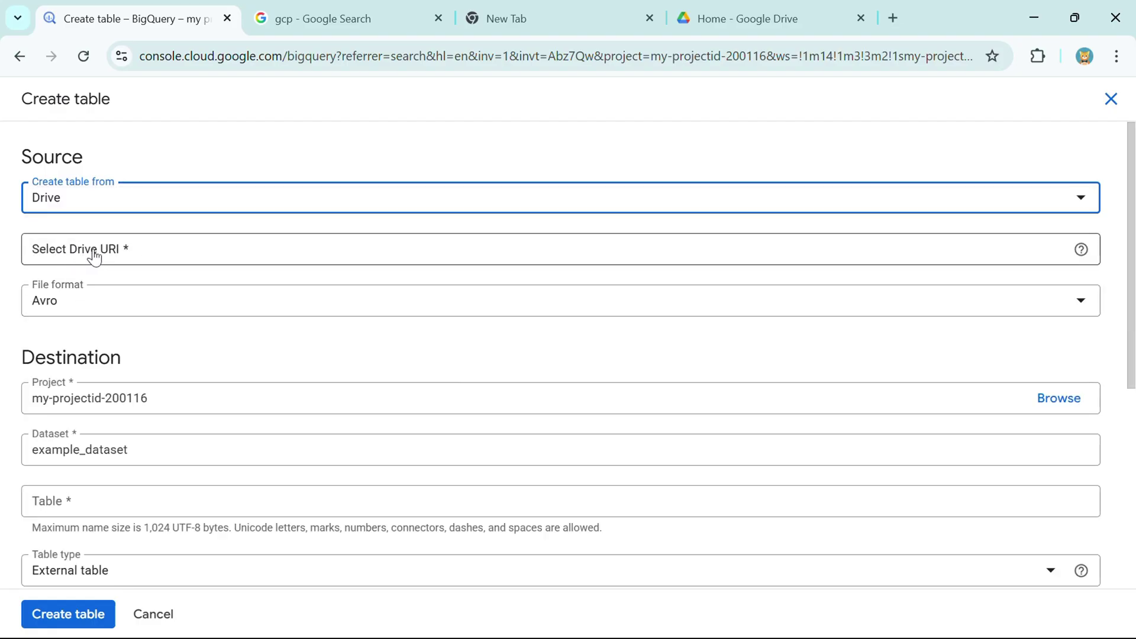
{"action": "left_click", "coordinate": [734, 31]}
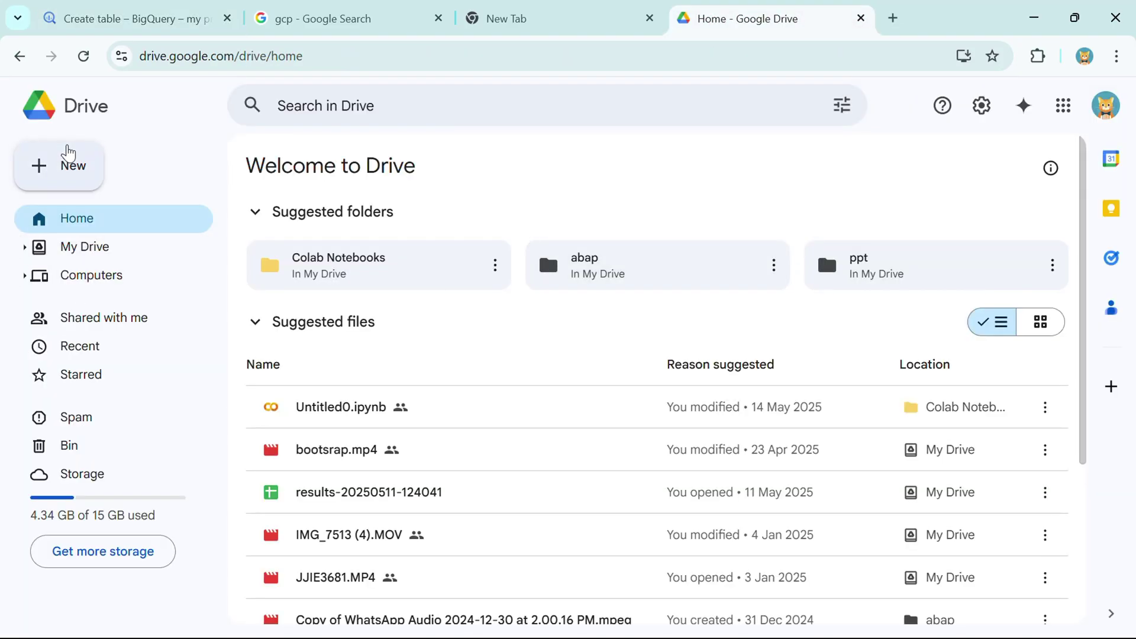
- Upload employee_data_lc.csv to My Drive and show it there
{"action": "left_click", "coordinate": [69, 153]}
{"action": "left_click", "coordinate": [112, 198]}
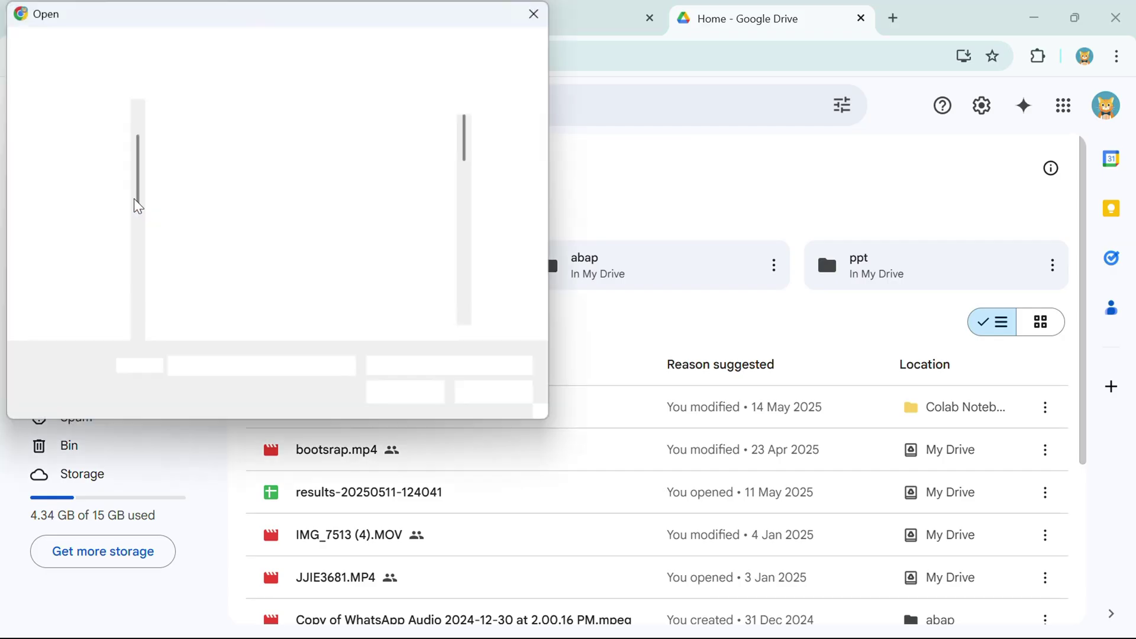
{"action": "scroll", "coordinate": [295, 225], "scroll_direction": "down", "scroll_amount": 2}
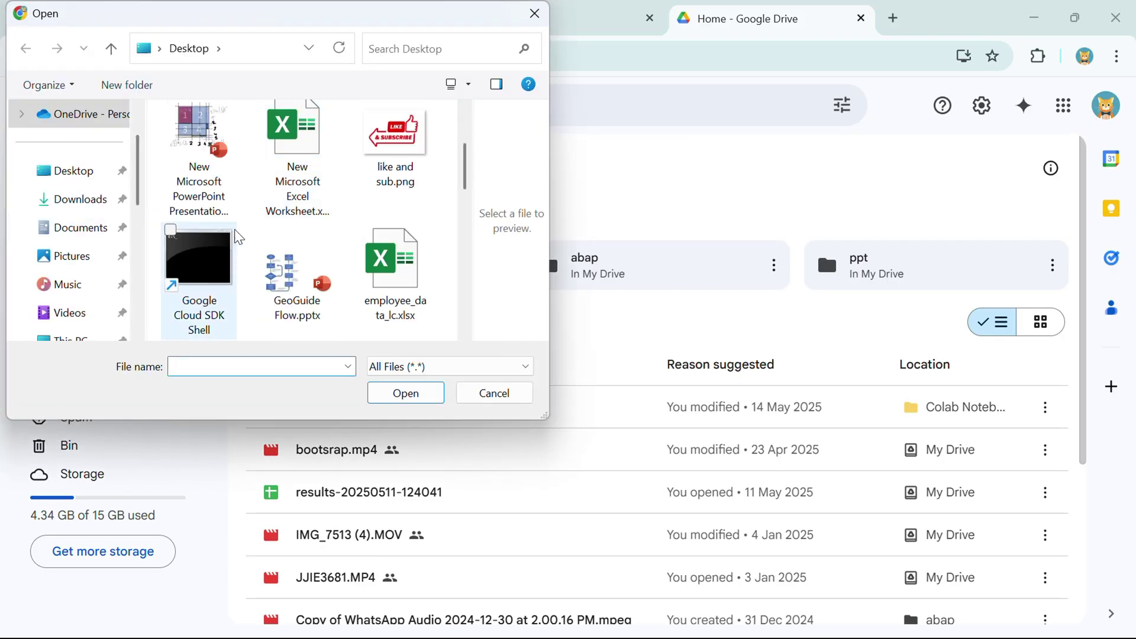
{"action": "scroll", "coordinate": [299, 228], "scroll_direction": "down", "scroll_amount": 2}
{"action": "left_click", "coordinate": [221, 279]}
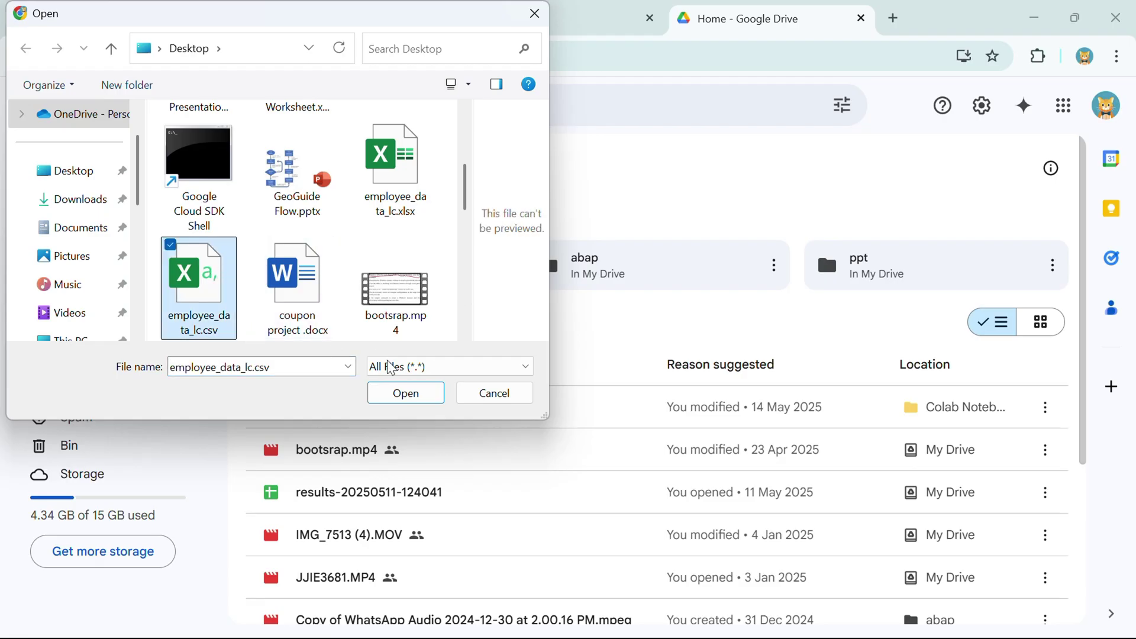
{"action": "left_click", "coordinate": [407, 395]}
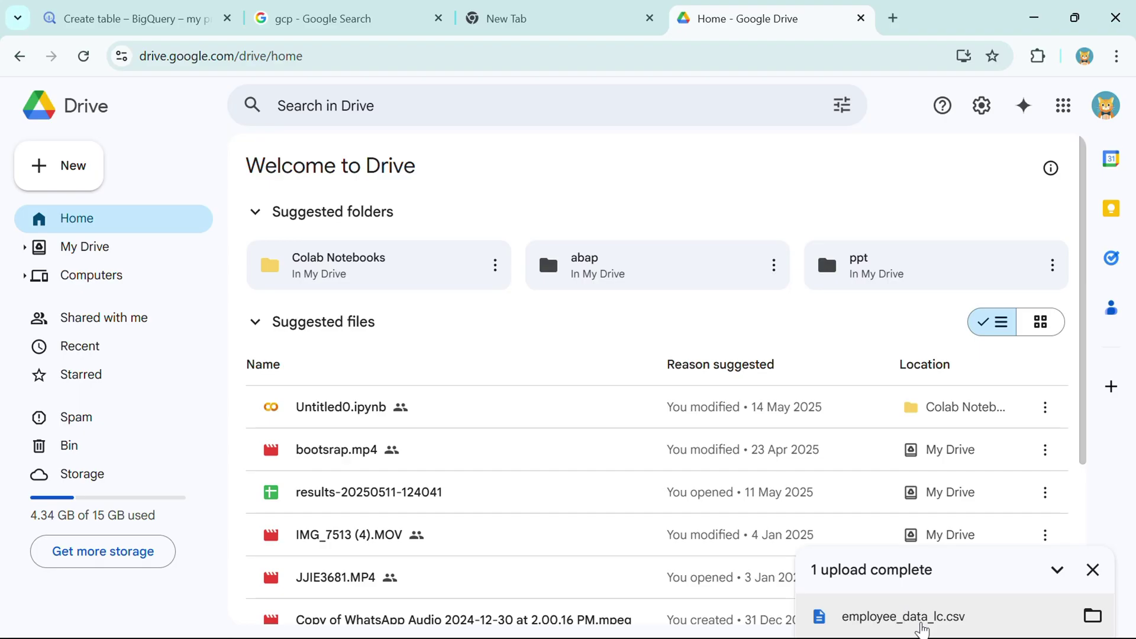
{"action": "left_click", "coordinate": [1092, 615]}
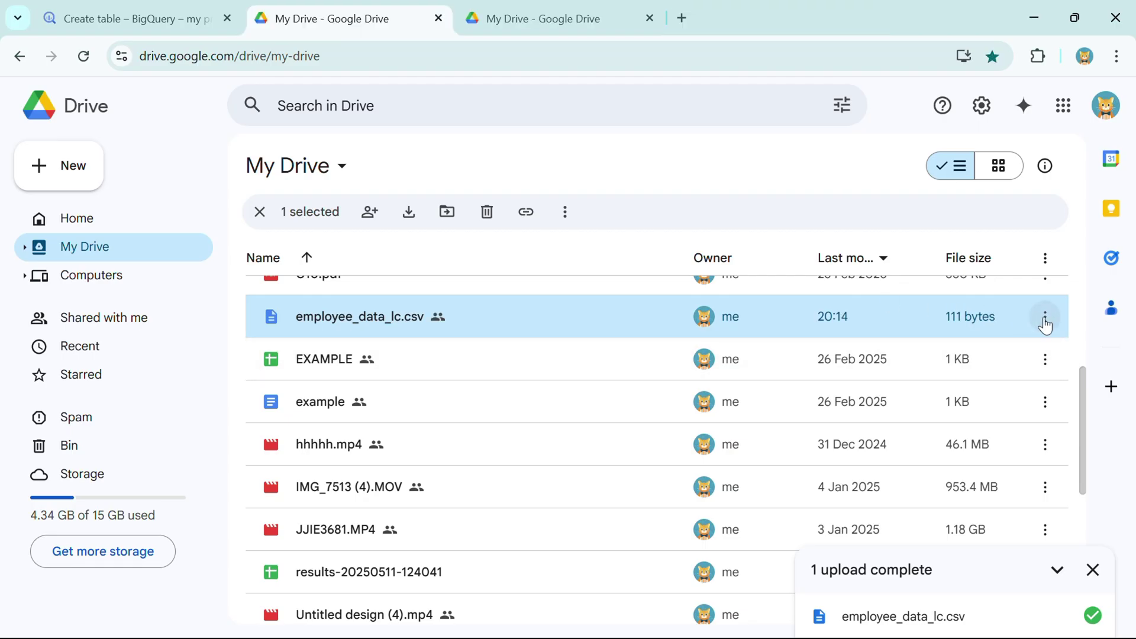
- Copy the CSV file's share link and return to the BigQuery form
{"action": "left_click", "coordinate": [1045, 323]}
{"action": "mouse_move", "coordinate": [773, 500]}
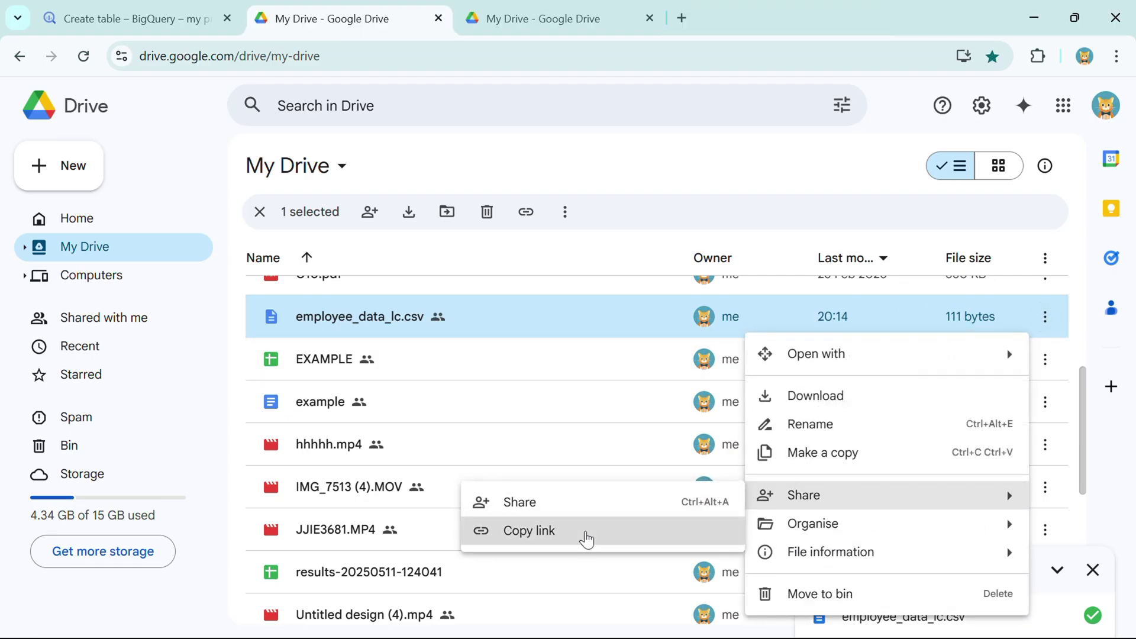
{"action": "left_click", "coordinate": [587, 540]}
{"action": "left_click", "coordinate": [213, 18]}
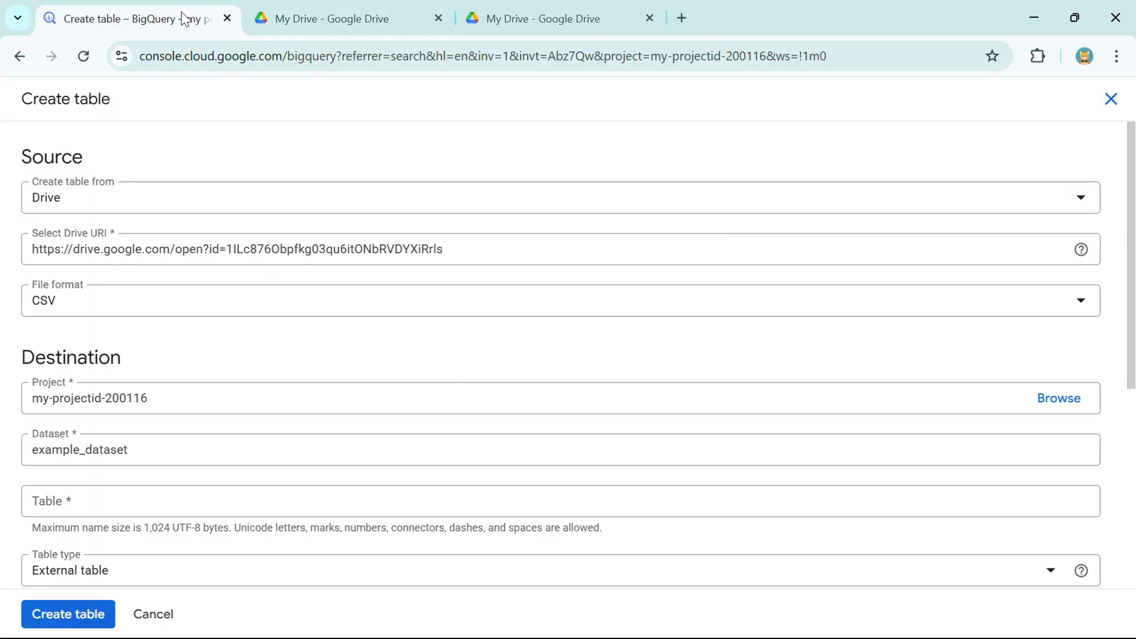
- Paste the share link as the Drive URI and select the error's open?id=[file id] example
{"action": "left_click", "coordinate": [225, 248]}
{"action": "key", "text": "ctrl+a"}
{"action": "key", "text": "ctrl+v"}
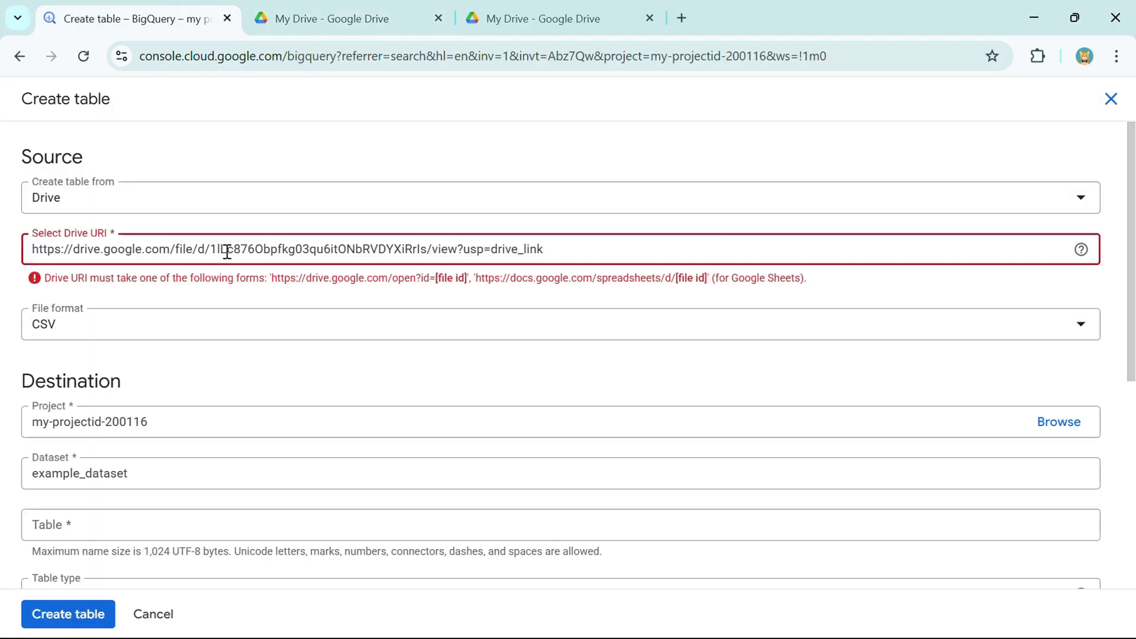
{"action": "left_click_drag", "start_coordinate": [88, 278], "coordinate": [707, 279]}
{"action": "left_click", "coordinate": [553, 283]}
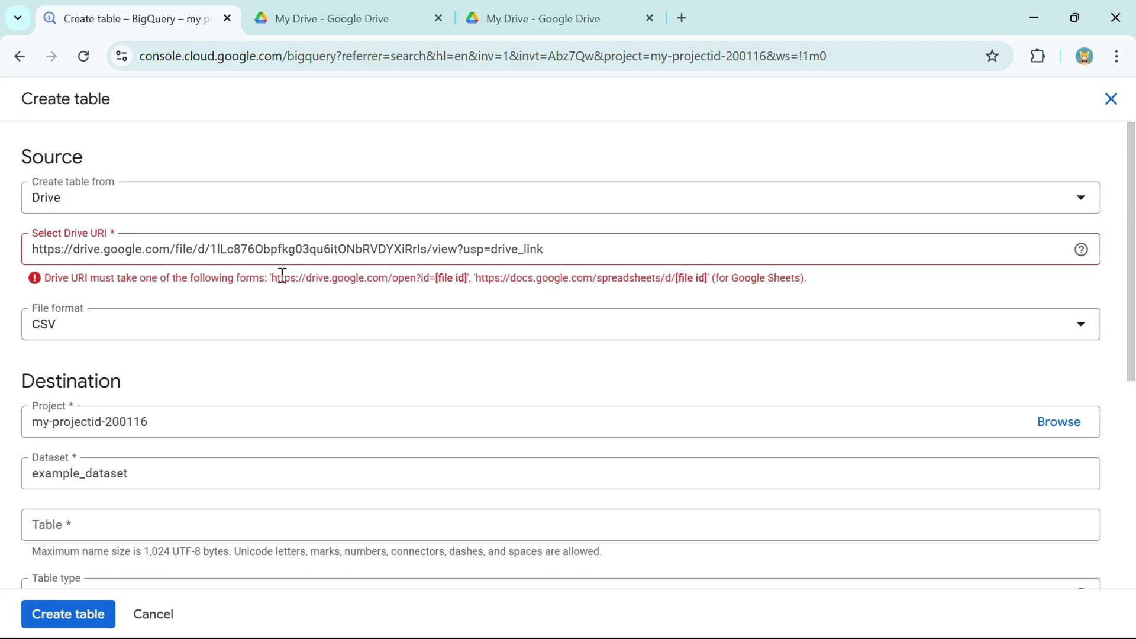
{"action": "left_click_drag", "start_coordinate": [270, 278], "coordinate": [467, 272]}
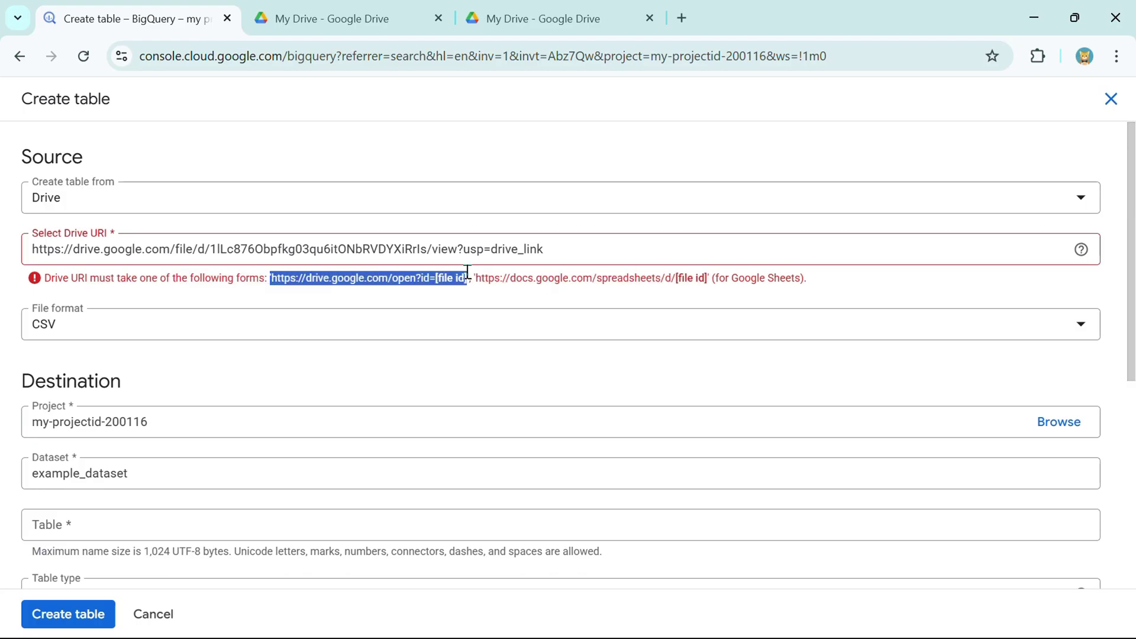
{"action": "left_click", "coordinate": [464, 273]}
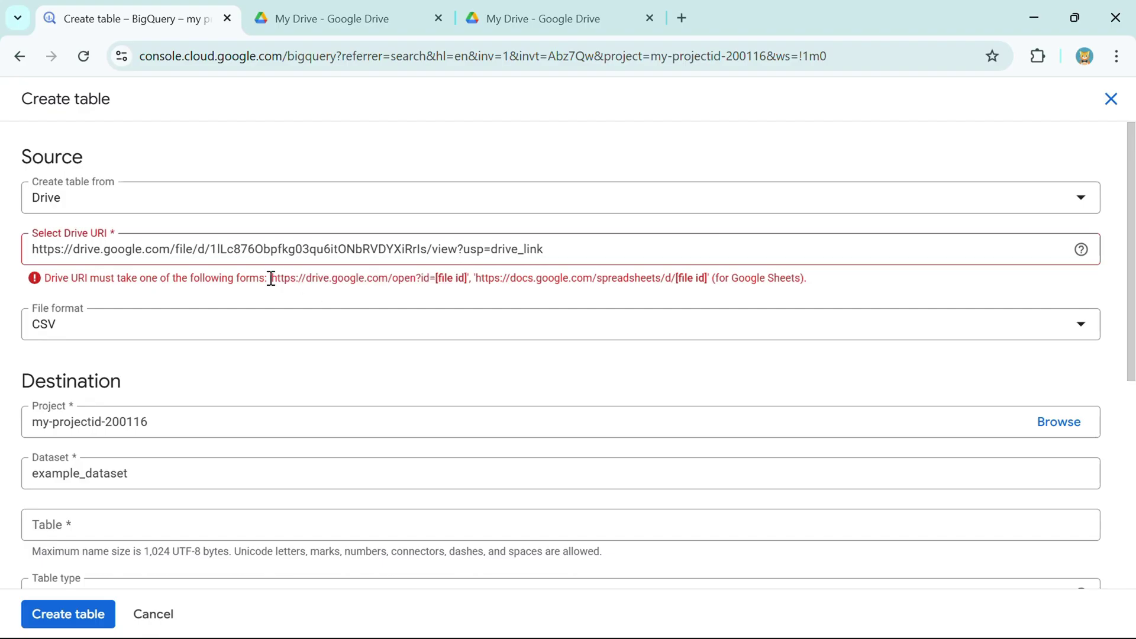
{"action": "left_click_drag", "start_coordinate": [271, 278], "coordinate": [471, 286]}
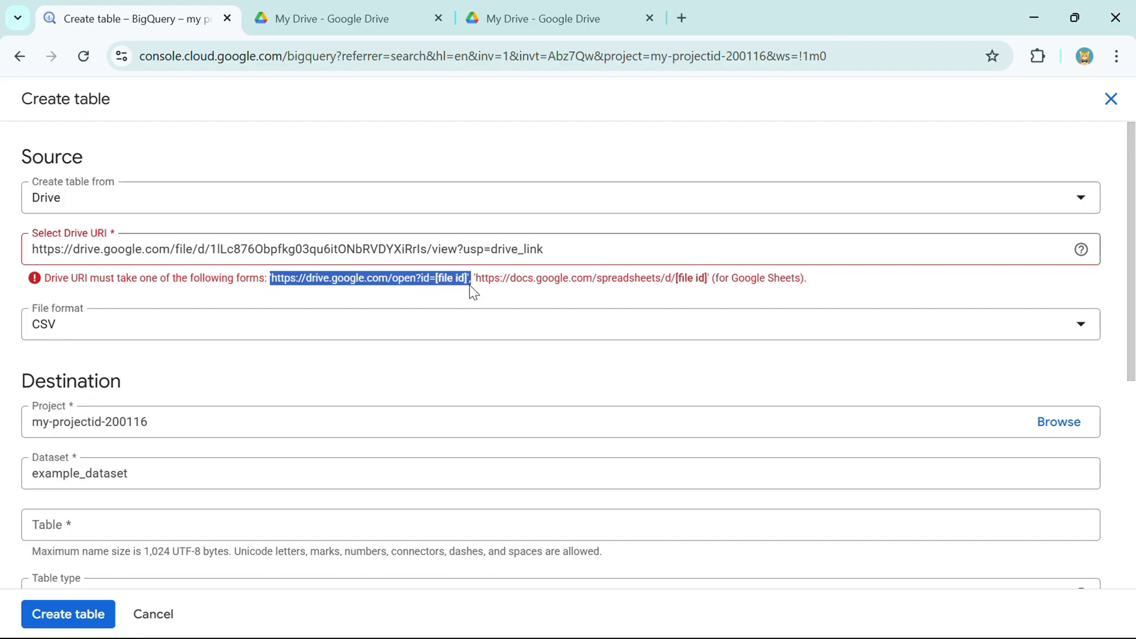
- Compare the open?id= example format with the file ID noted in Notepad
{"action": "key", "text": "alt+Tab"}
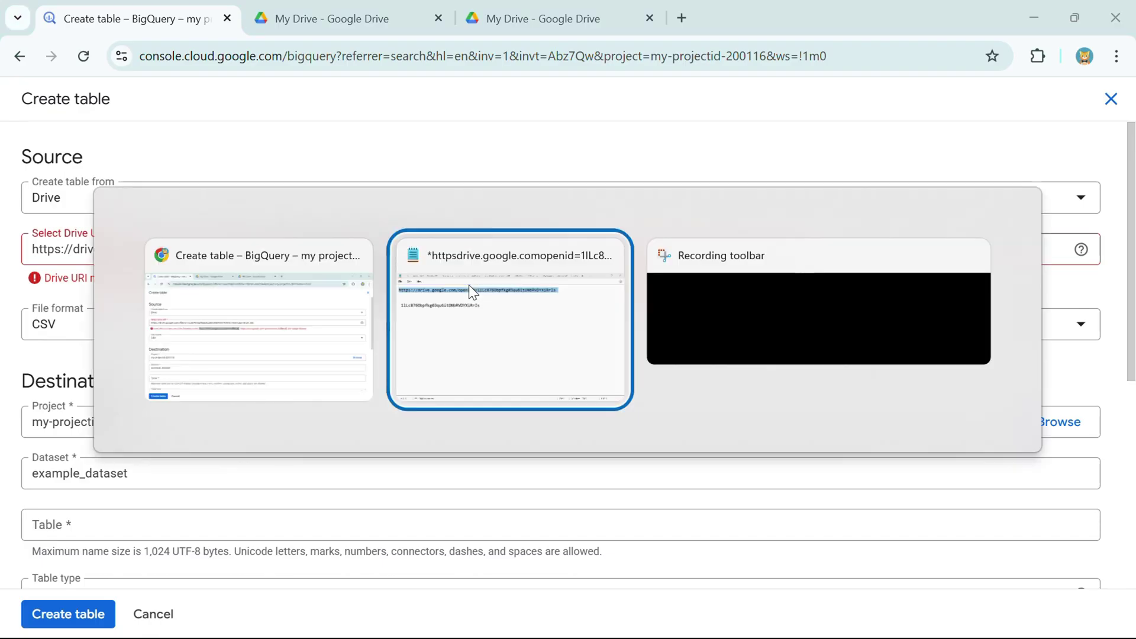
{"action": "left_click_drag", "start_coordinate": [825, 84], "coordinate": [412, 95]}
{"action": "key", "text": "alt+Tab"}
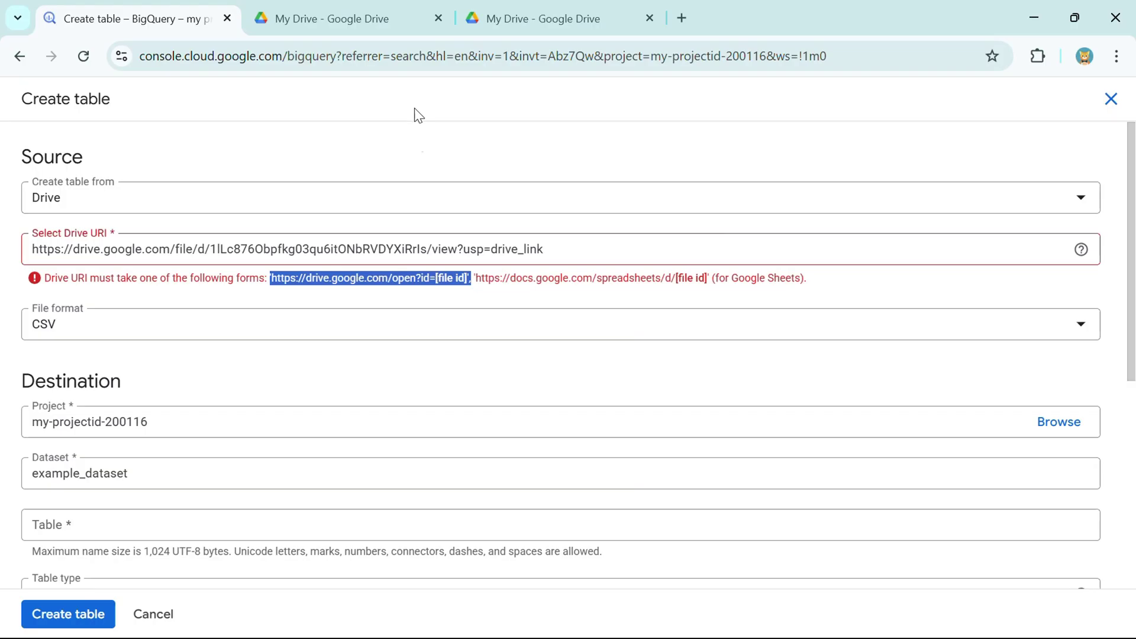
{"action": "left_click", "coordinate": [437, 275]}
{"action": "left_click_drag", "start_coordinate": [437, 276], "coordinate": [470, 277]}
{"action": "left_click", "coordinate": [399, 274]}
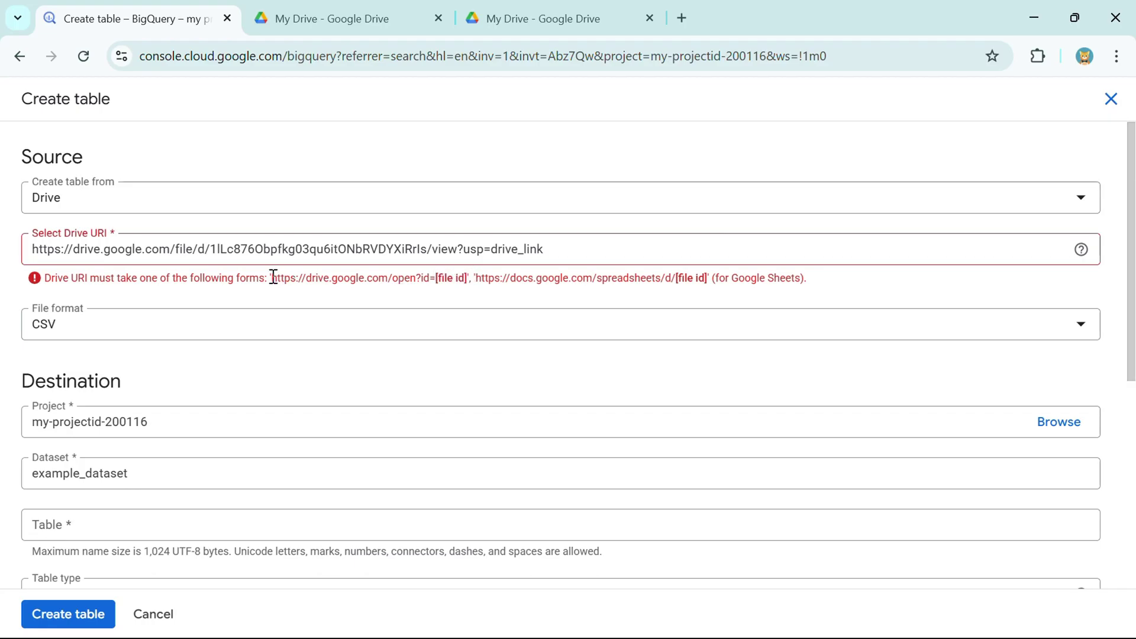
{"action": "left_click_drag", "start_coordinate": [273, 277], "coordinate": [474, 278]}
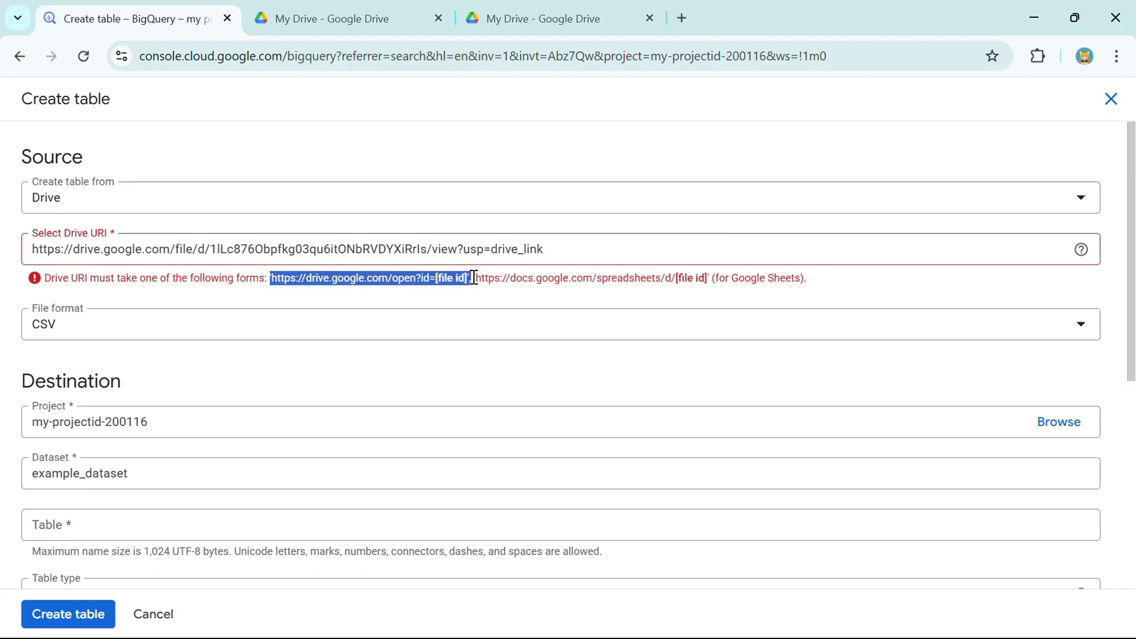
{"action": "key", "text": "alt+Tab"}
{"action": "triple_click", "coordinate": [31, 92]}
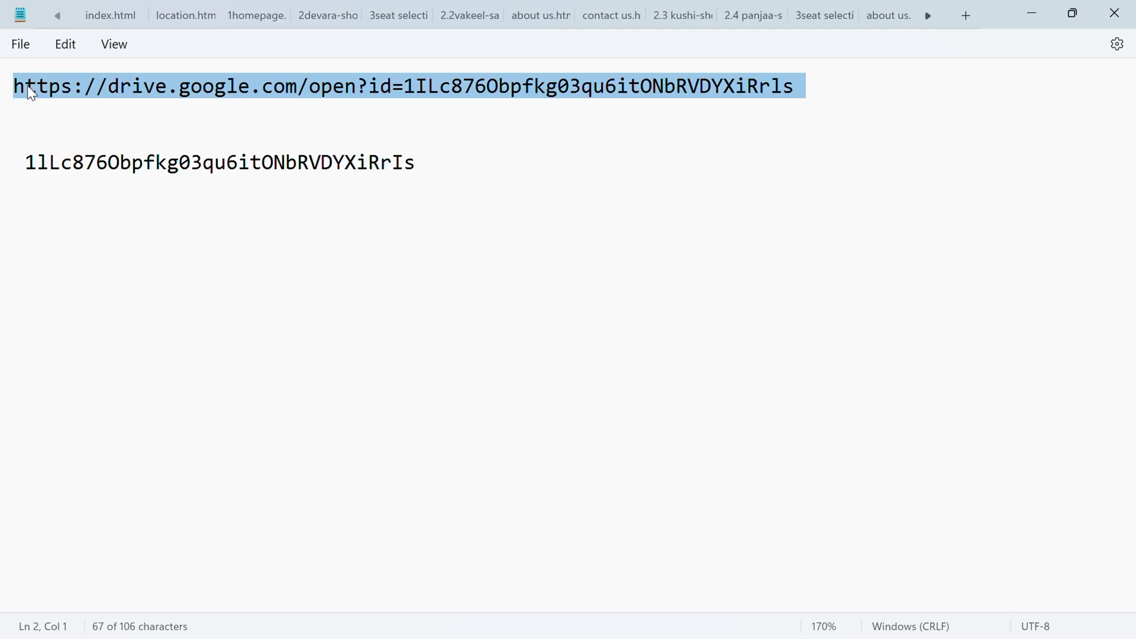
- Paste the full Drive share link into Notepad below the open?id= URL
{"action": "key", "text": "ctrl+z"}
{"action": "key", "text": "ctrl+0"}
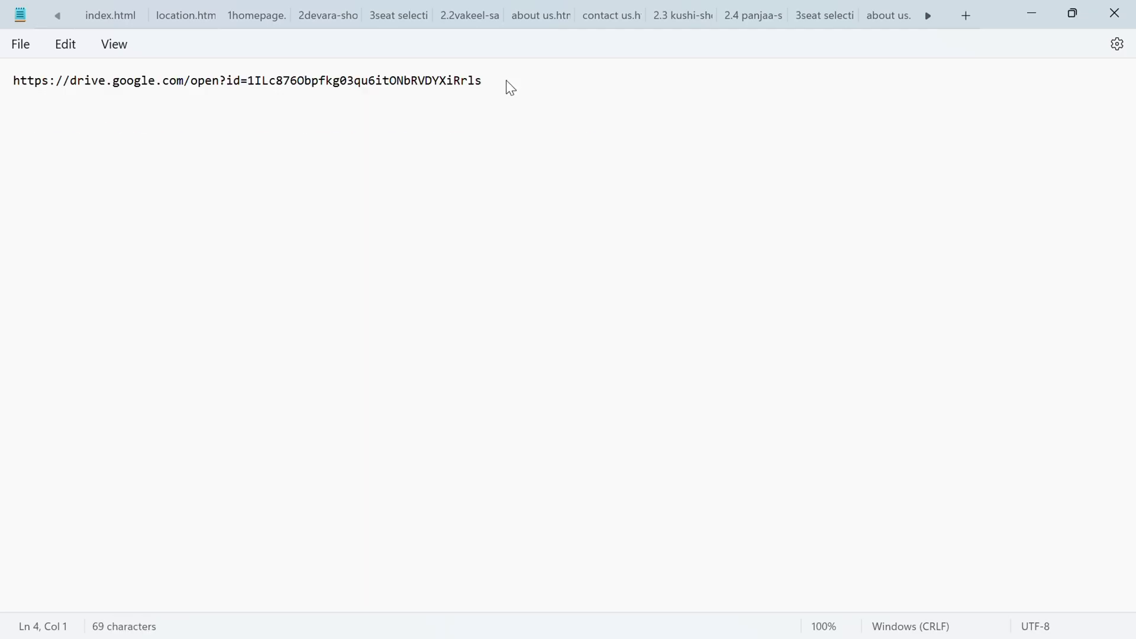
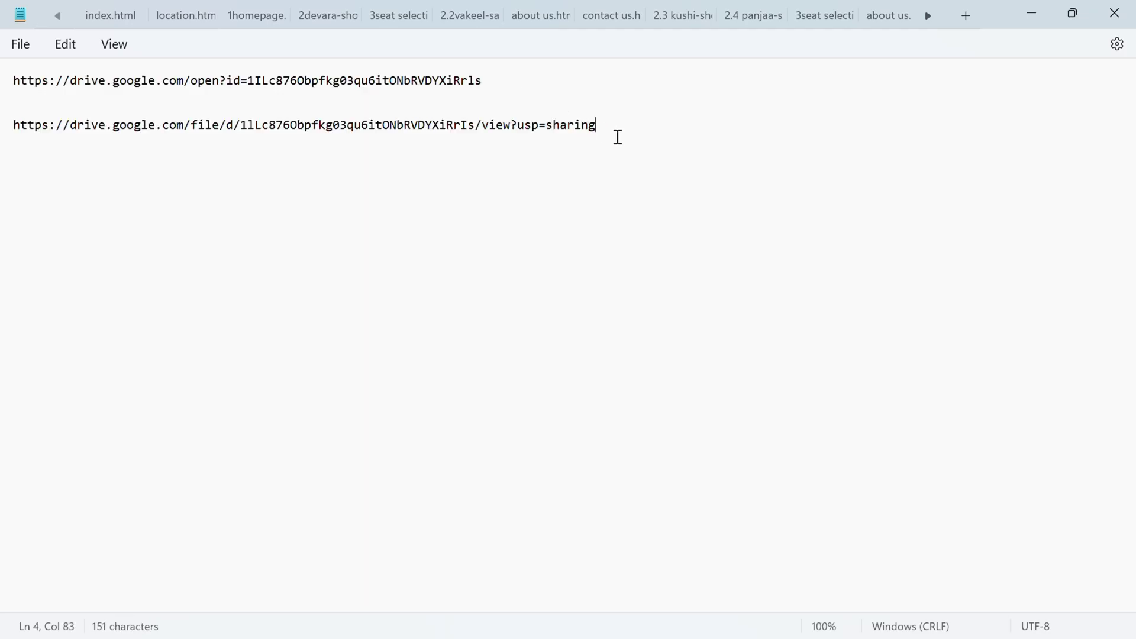
{"action": "left_click_drag", "start_coordinate": [618, 137], "coordinate": [6, 157]}
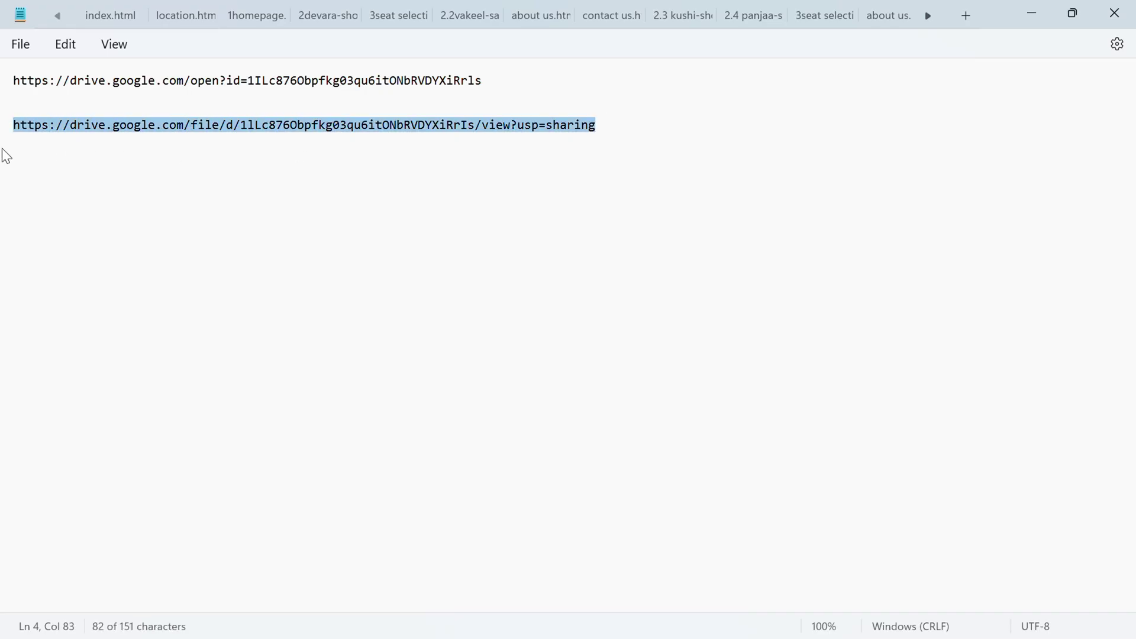
{"action": "key", "text": "alt+Tab"}
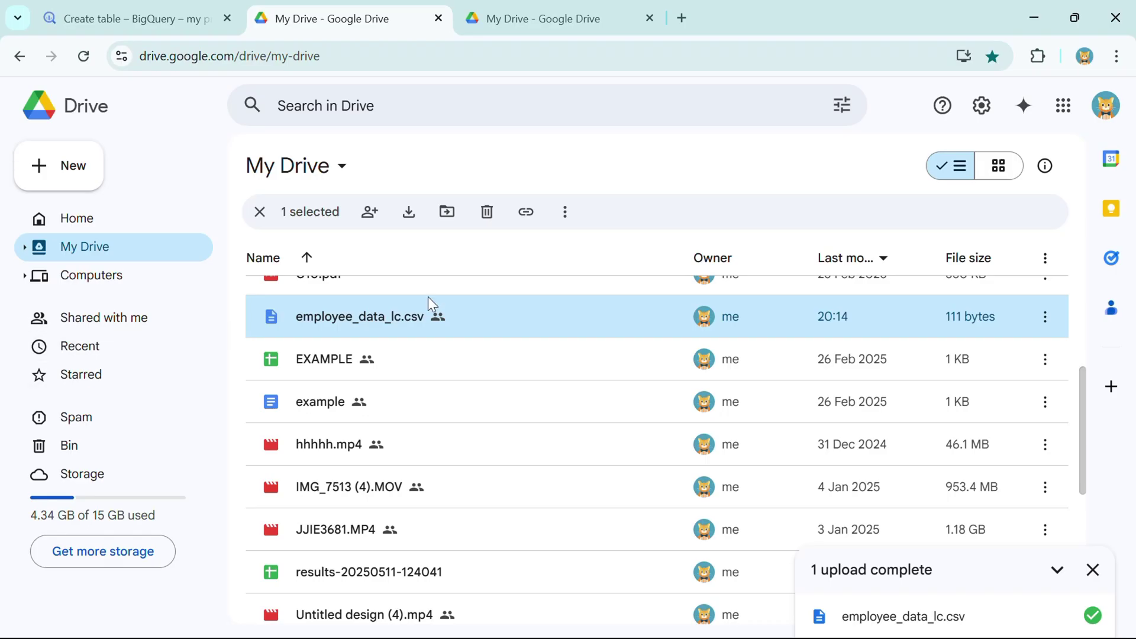
{"action": "key", "text": "alt+Tab"}
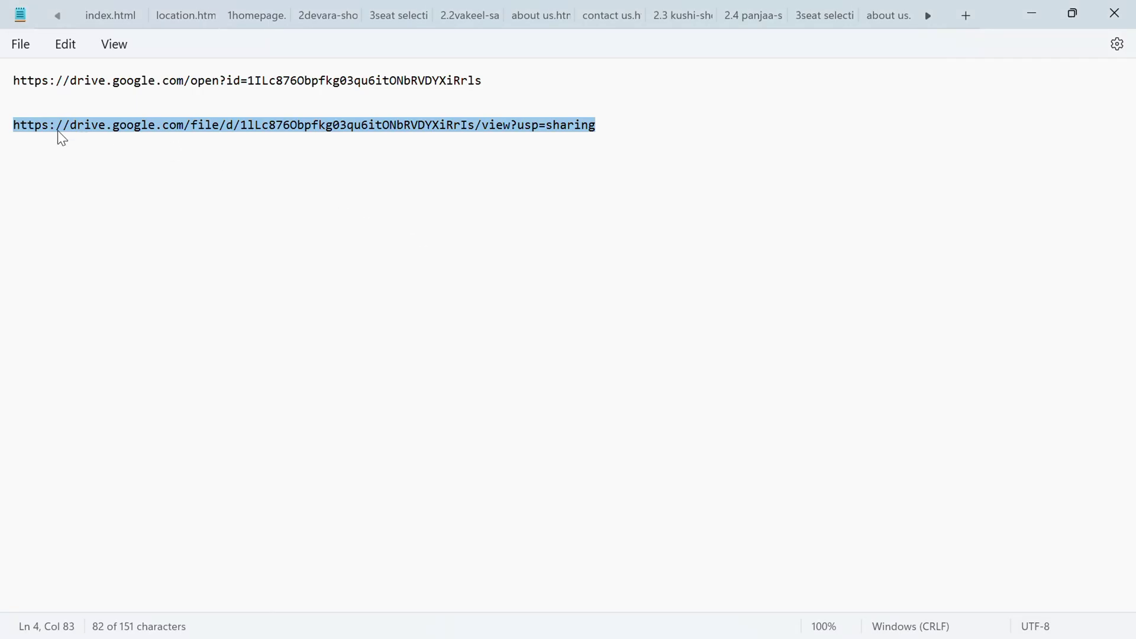
{"action": "scroll", "coordinate": [58, 130], "scroll_direction": "up", "scroll_amount": 7}
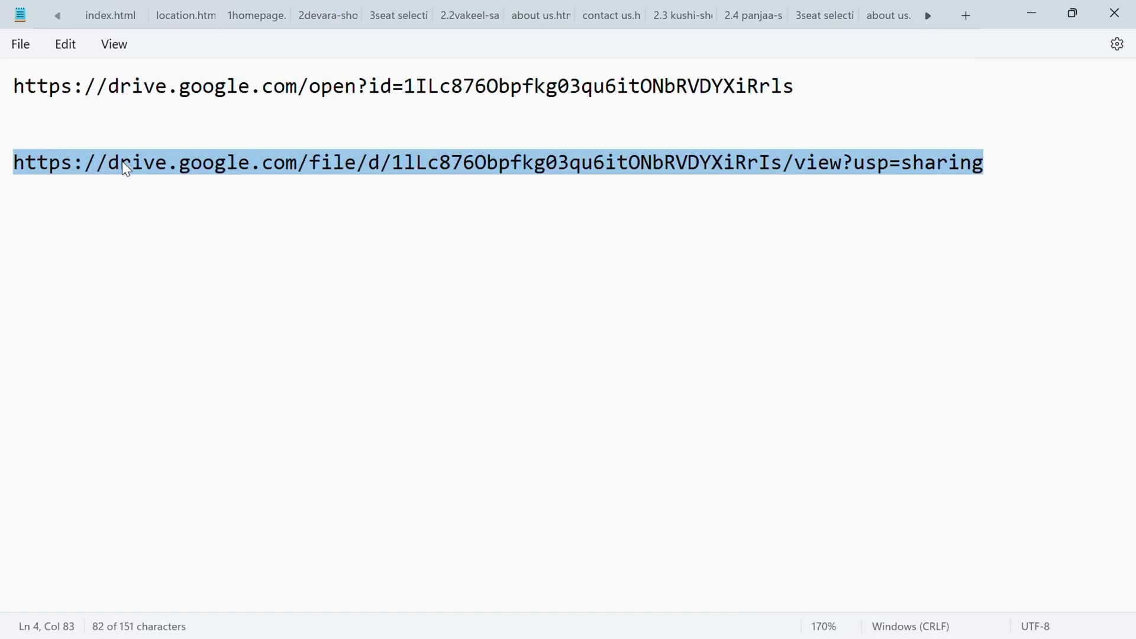
{"action": "left_click", "coordinate": [213, 206]}
{"action": "left_click", "coordinate": [13, 86]}
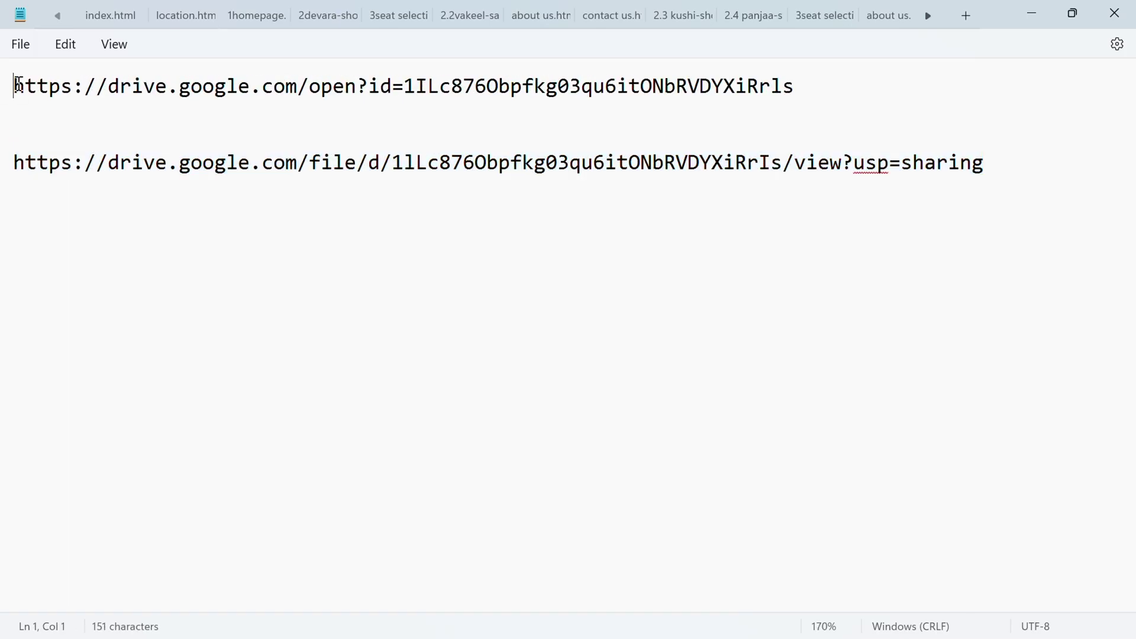
{"action": "left_click_drag", "start_coordinate": [19, 86], "coordinate": [803, 70]}
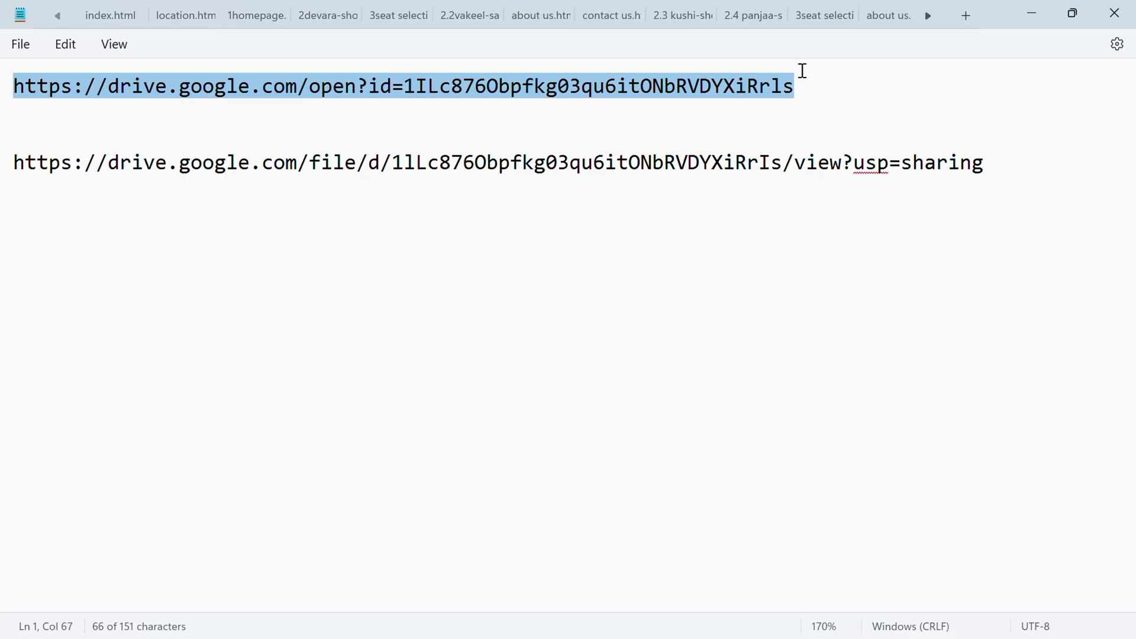
{"action": "left_click", "coordinate": [667, 122]}
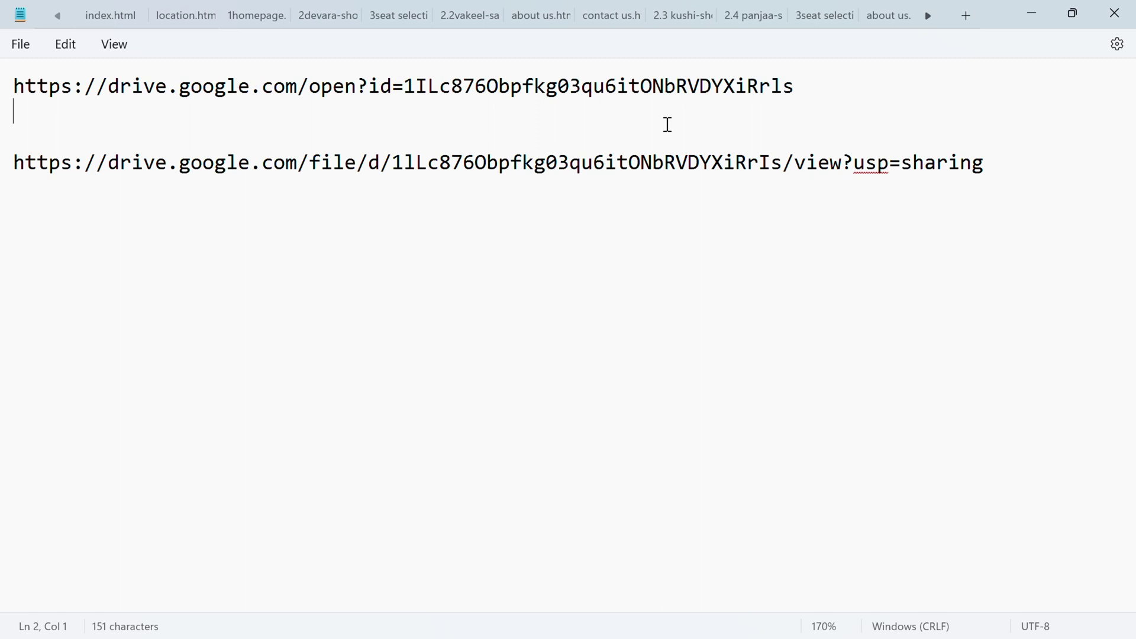
- Compare the file ID inside the share link with the ID in the open?id= URL
{"action": "left_click_drag", "start_coordinate": [394, 166], "coordinate": [769, 169]}
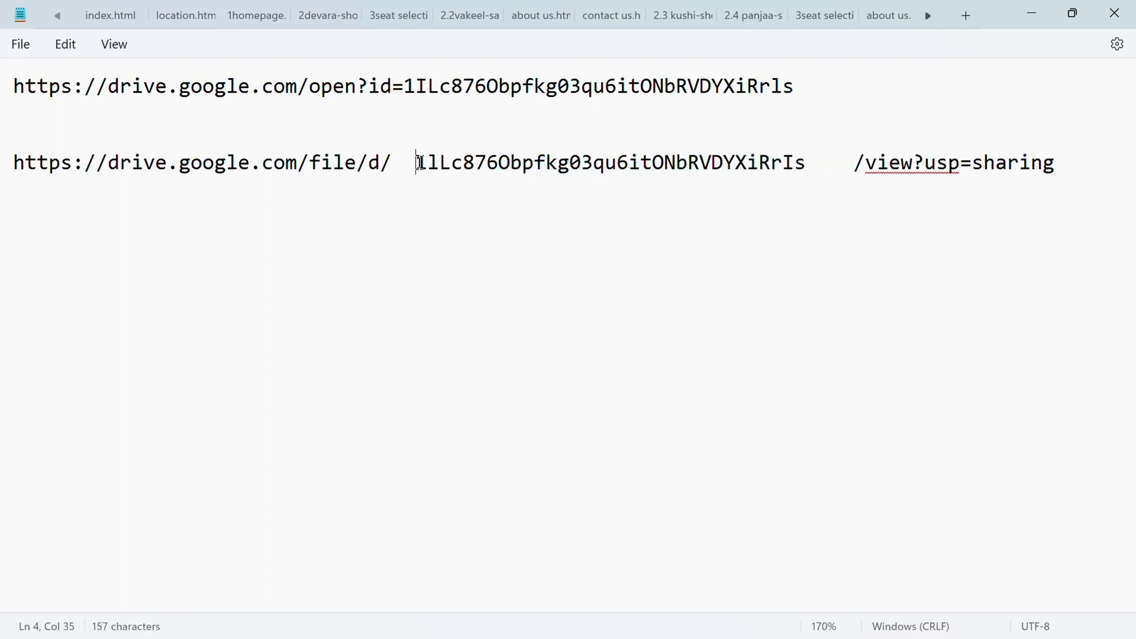
{"action": "left_click_drag", "start_coordinate": [420, 163], "coordinate": [805, 160]}
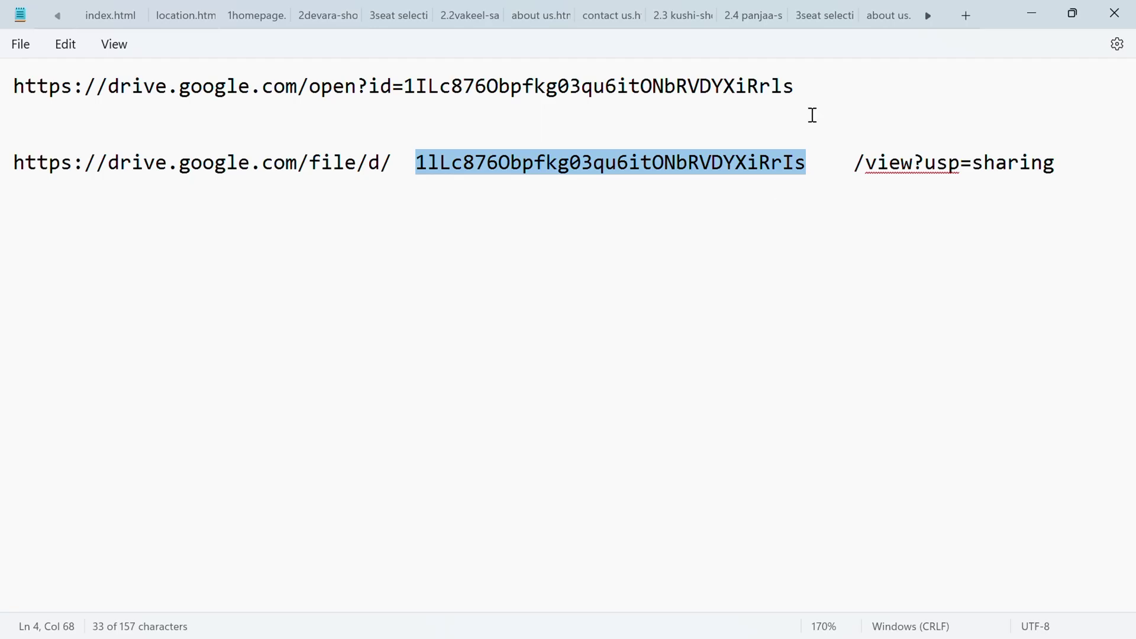
{"action": "left_click", "coordinate": [797, 89]}
{"action": "left_click_drag", "start_coordinate": [797, 89], "coordinate": [408, 87]}
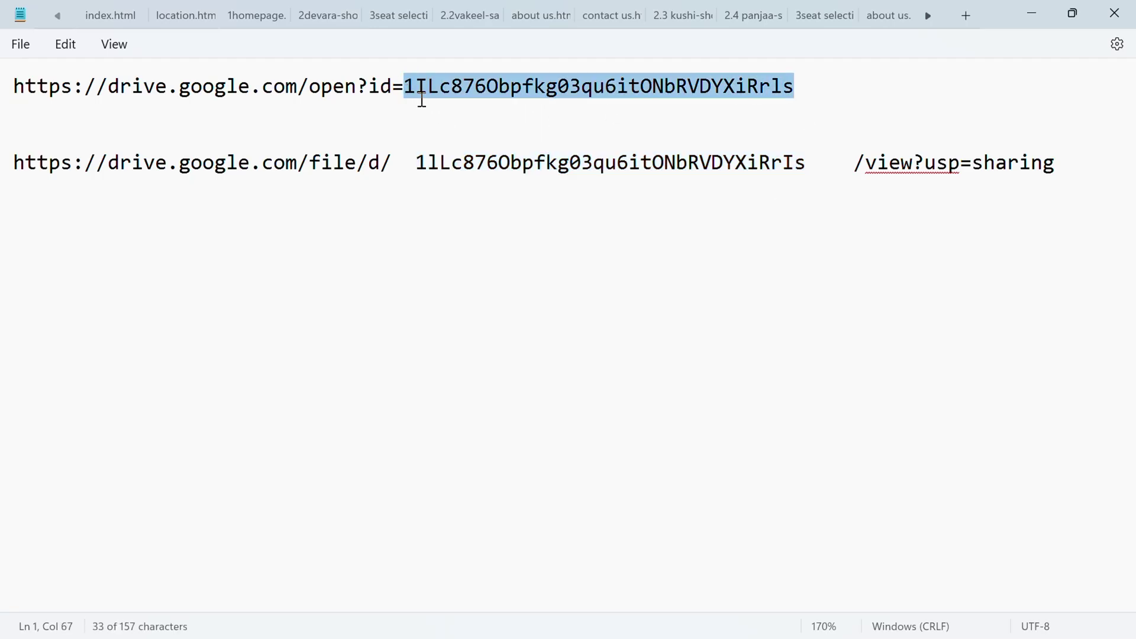
{"action": "left_click", "coordinate": [422, 98]}
{"action": "left_click_drag", "start_coordinate": [418, 89], "coordinate": [796, 87]}
{"action": "left_click", "coordinate": [796, 88]}
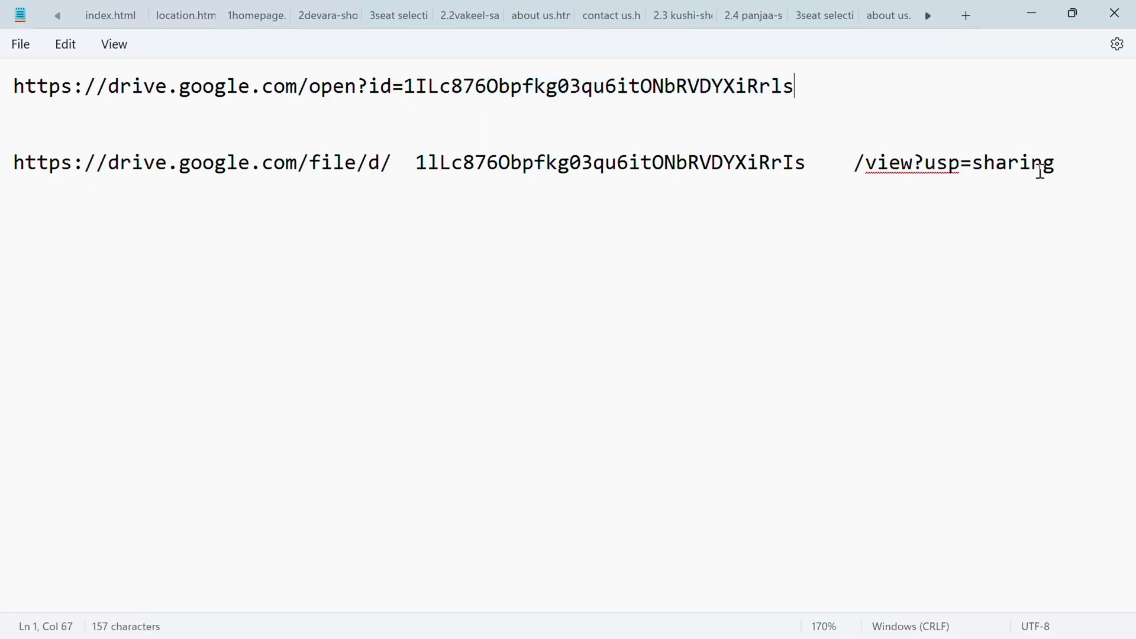
{"action": "left_click_drag", "start_coordinate": [1057, 165], "coordinate": [8, 172]}
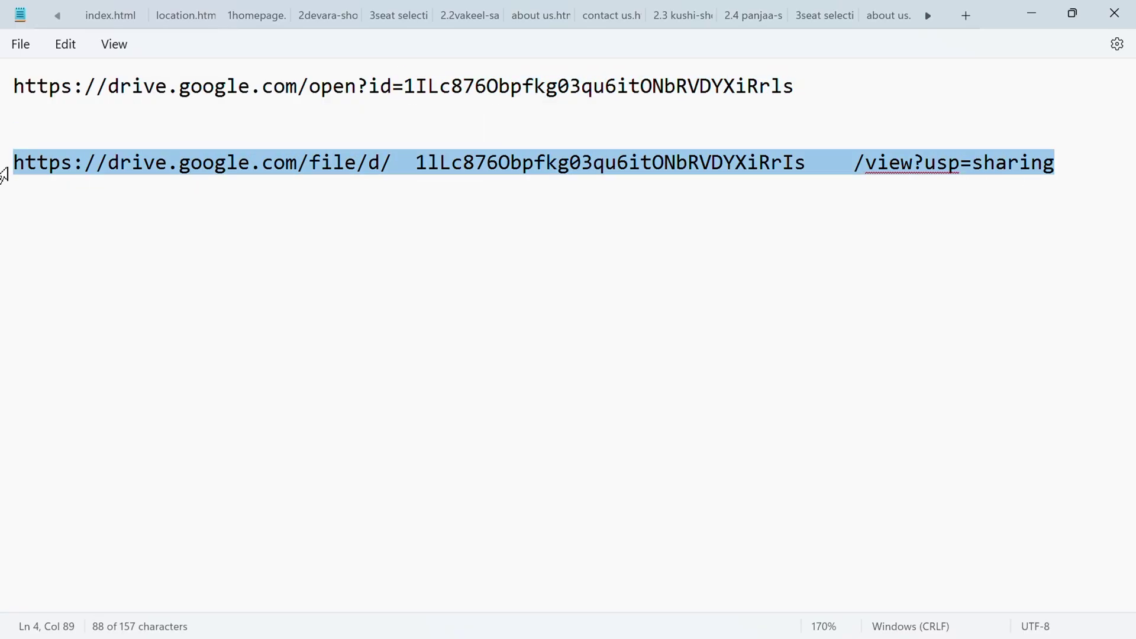
{"action": "left_click", "coordinate": [119, 254]}
- Delete the /file/d/ prefix and /view?usp=sharing suffix, leaving the bare file ID
{"action": "left_click_drag", "start_coordinate": [406, 162], "coordinate": [3, 170]}
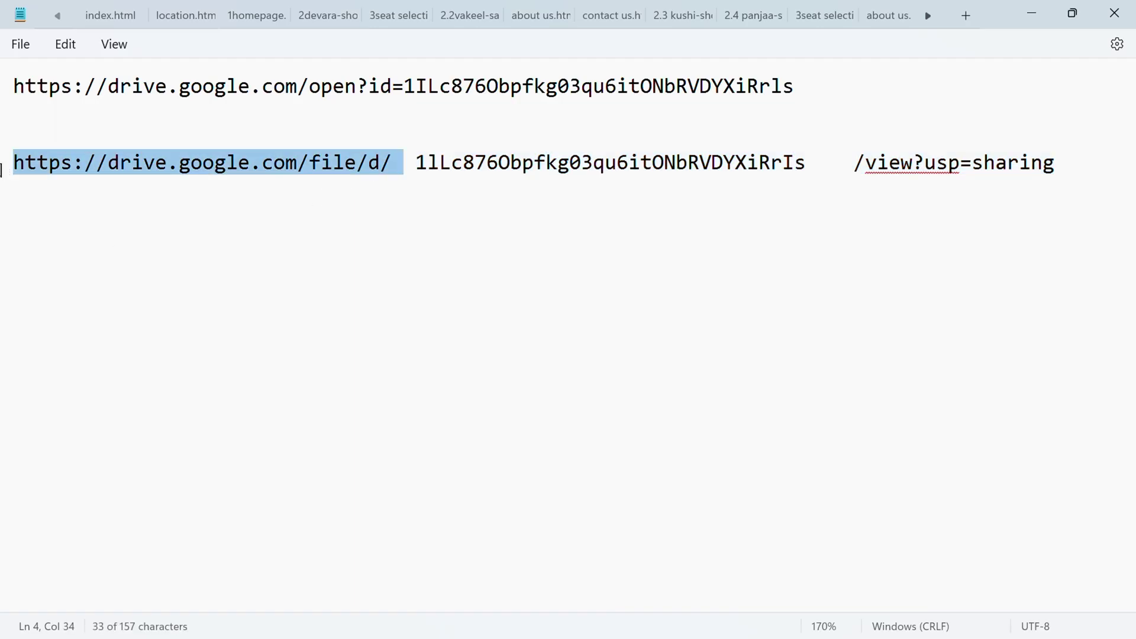
{"action": "key", "text": "BackSpace"}
{"action": "left_click_drag", "start_coordinate": [664, 165], "coordinate": [19, 166]}
{"action": "key", "text": "BackSpace"}
{"action": "key", "text": "BackSpace"}
{"action": "key", "text": "BackSpace"}
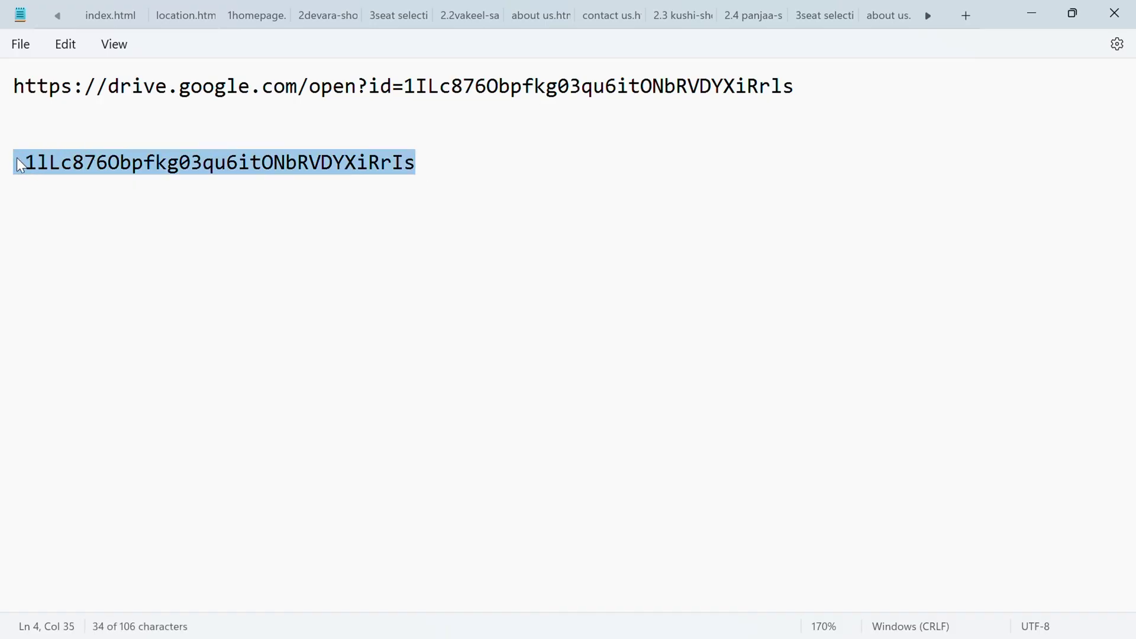
{"action": "left_click_drag", "start_coordinate": [404, 87], "coordinate": [824, 81]}
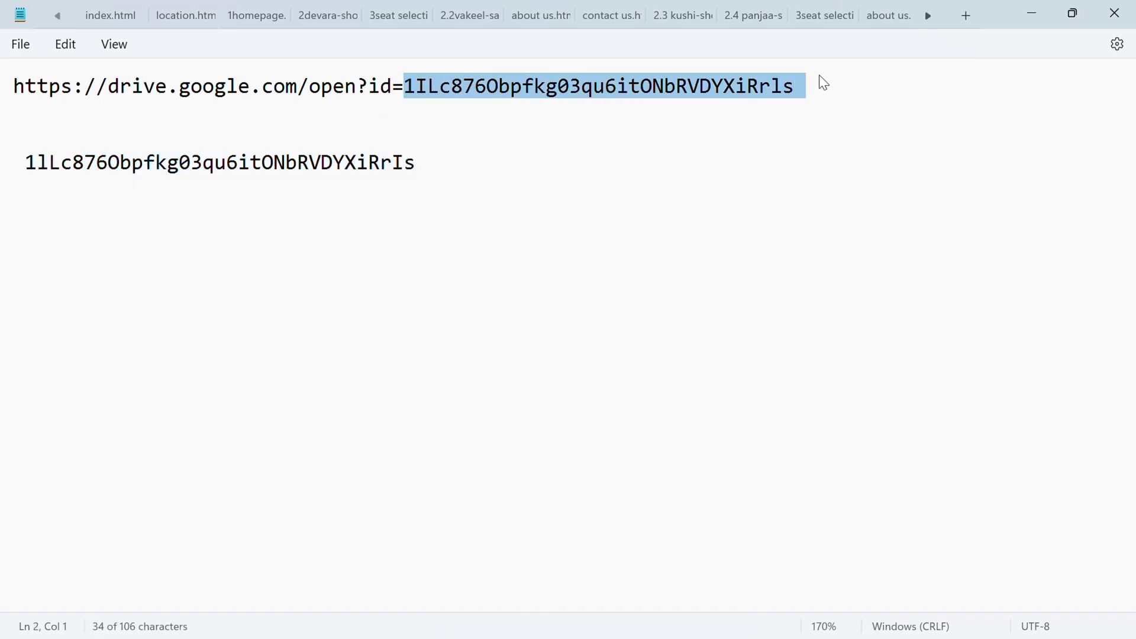
{"action": "left_click", "coordinate": [822, 90]}
{"action": "left_click", "coordinate": [7, 90], "text": "shift"}
{"action": "key", "text": "ctrl+c"}
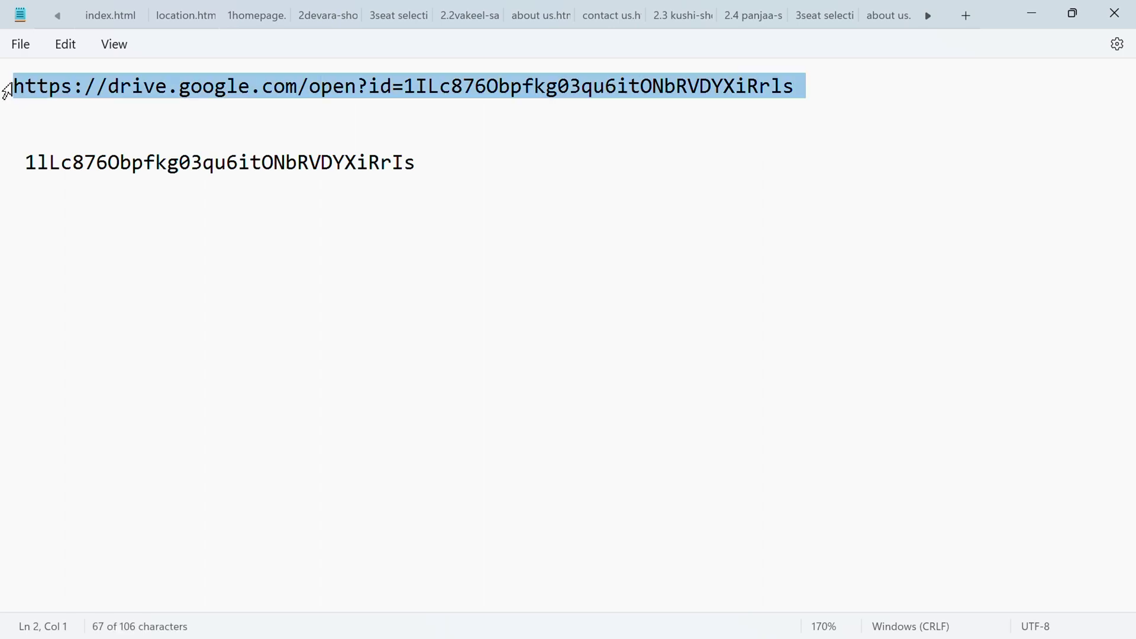
{"action": "key", "text": "alt+Tab"}
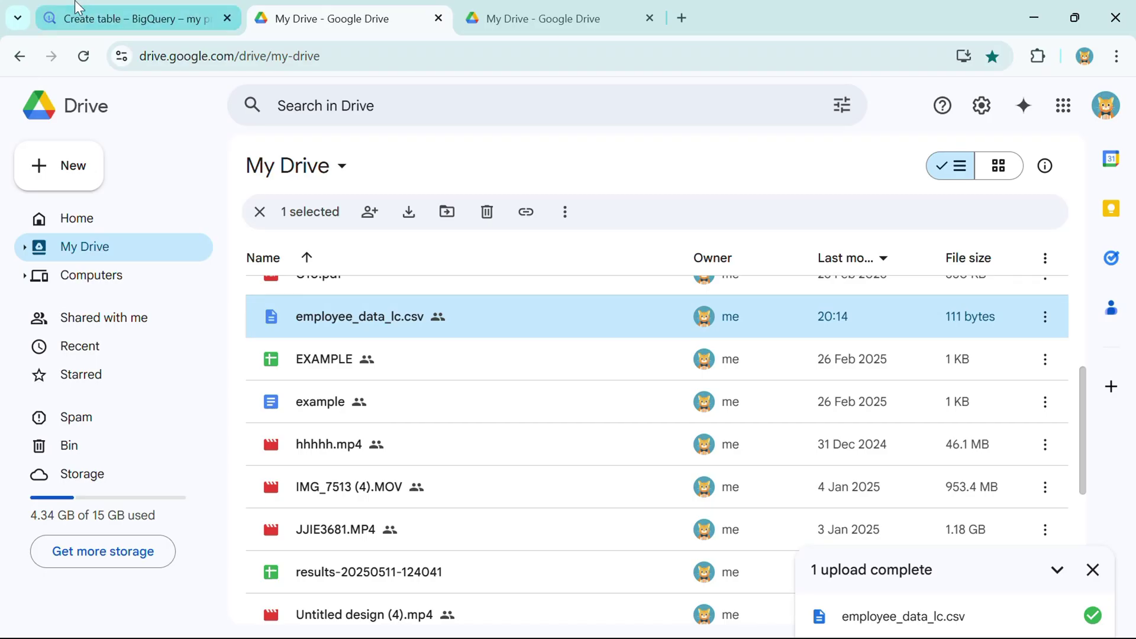
{"action": "left_click", "coordinate": [123, 27]}
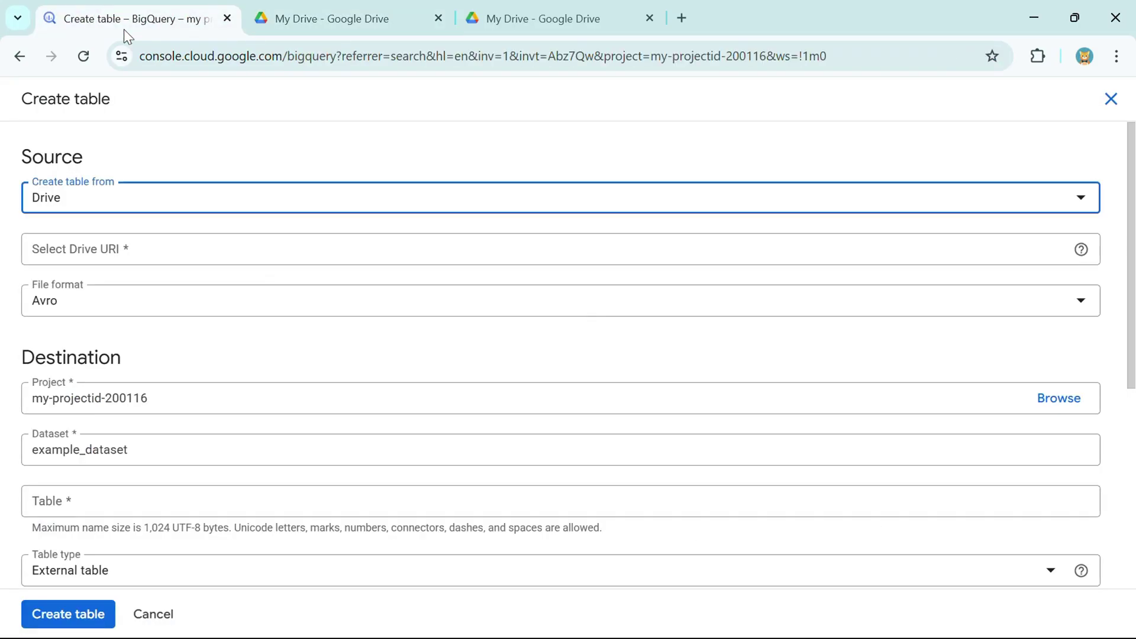
- Paste the Drive file address as the URI and set the file format to CSV
{"action": "left_click", "coordinate": [71, 256]}
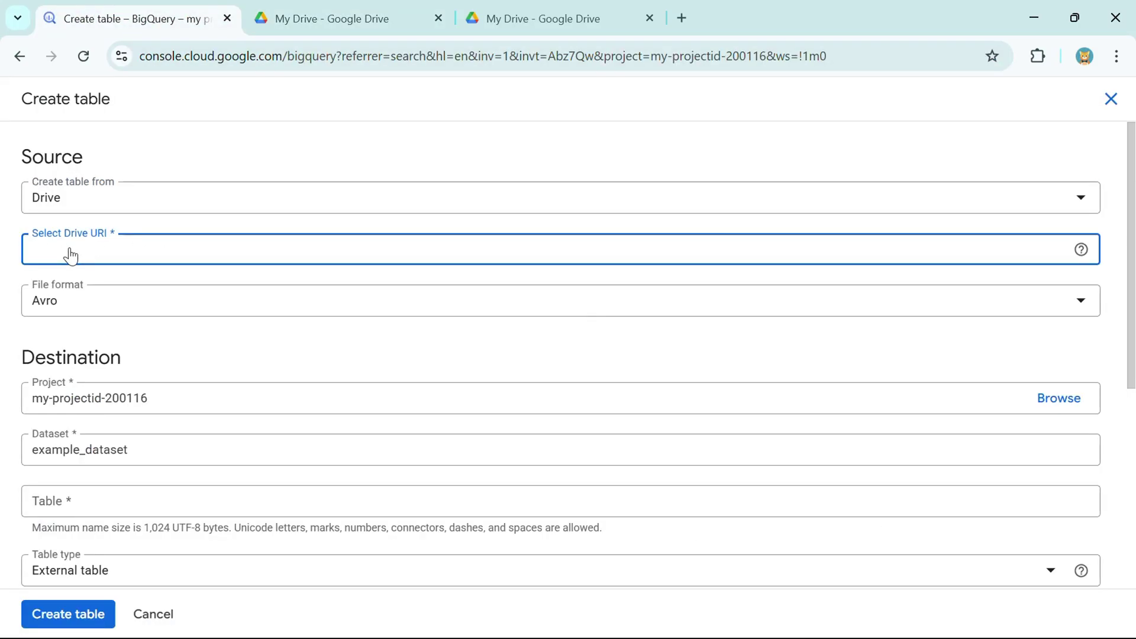
{"action": "key", "text": "ctrl+v"}
{"action": "left_click", "coordinate": [181, 327]}
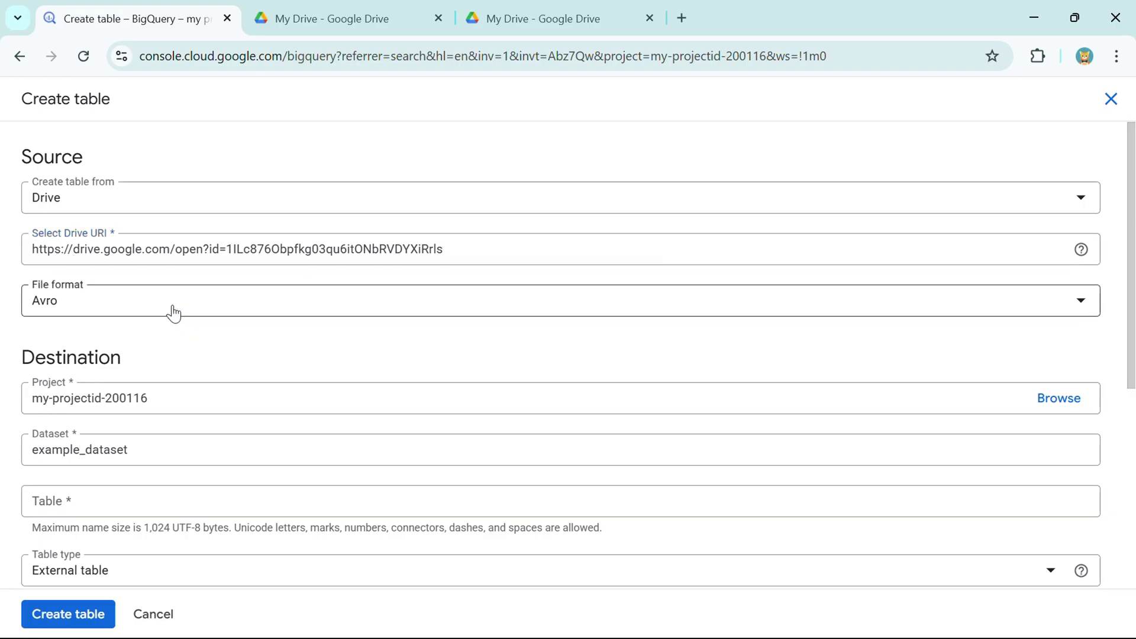
{"action": "left_click", "coordinate": [166, 312]}
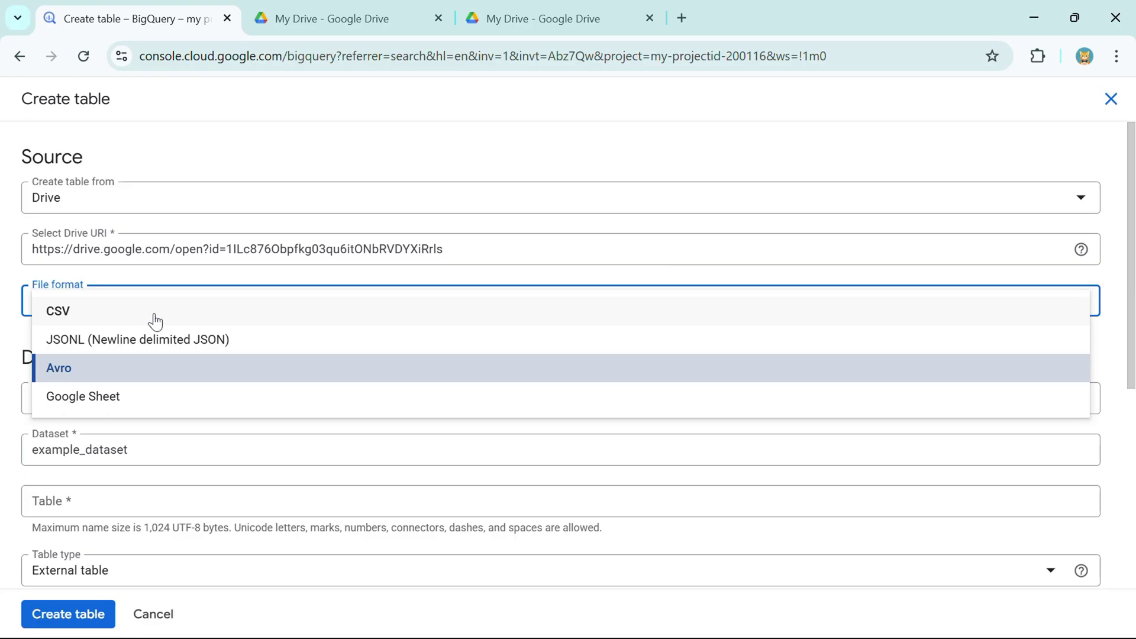
{"action": "left_click", "coordinate": [155, 321]}
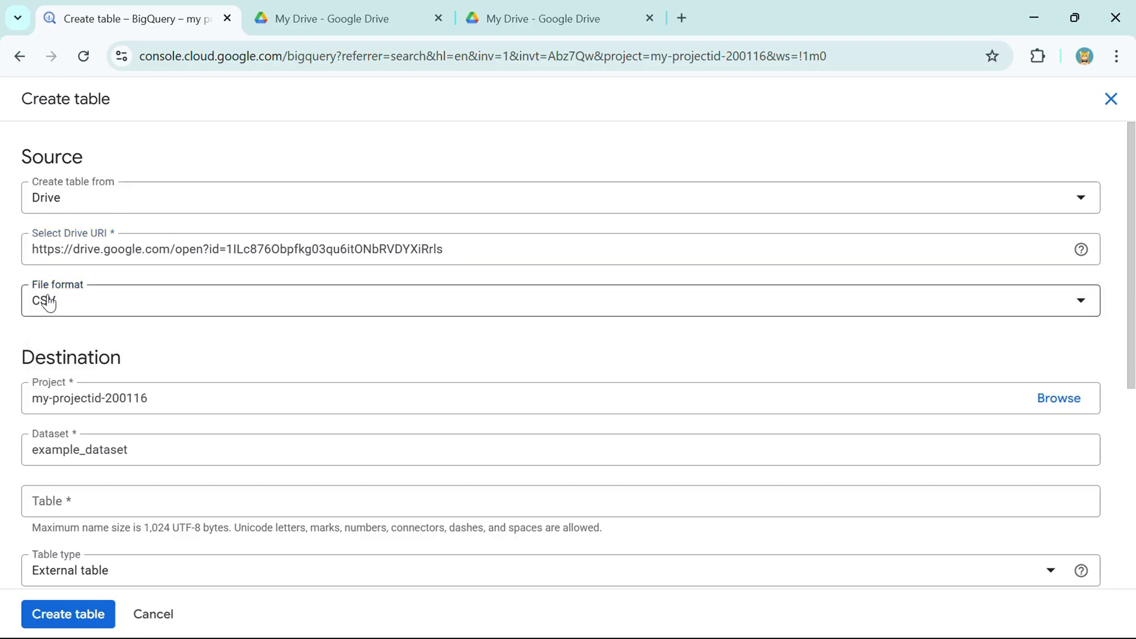
- Name the new table employee_data_drive
{"action": "scroll", "coordinate": [49, 303], "scroll_direction": "down", "scroll_amount": 3}
{"action": "left_click", "coordinate": [85, 318]}
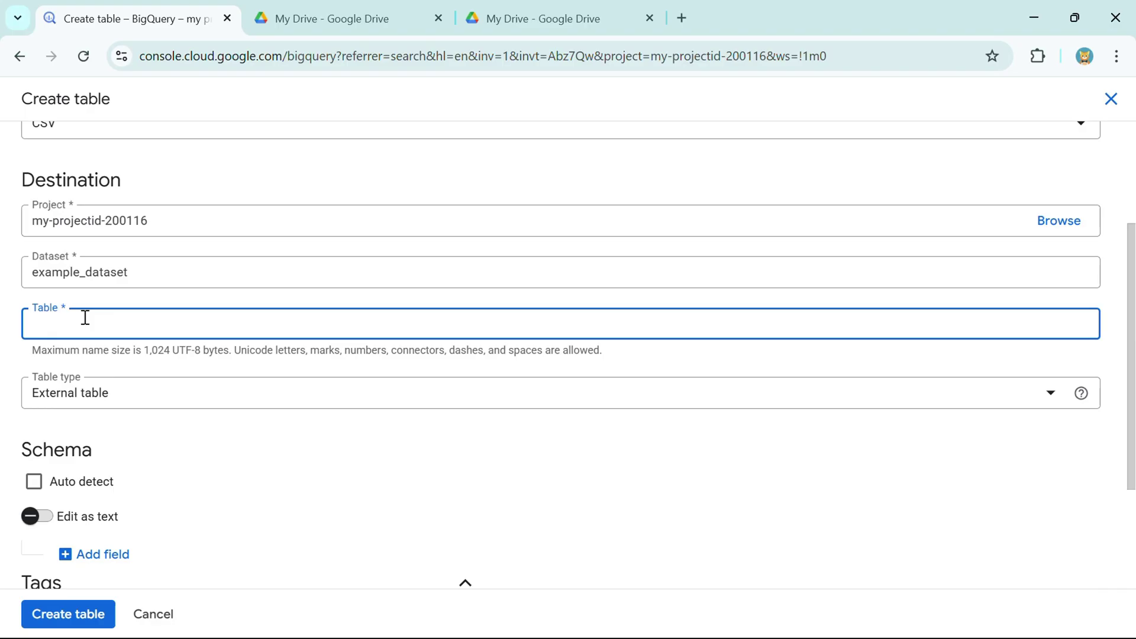
{"action": "type", "text": "employee_data_drive"}
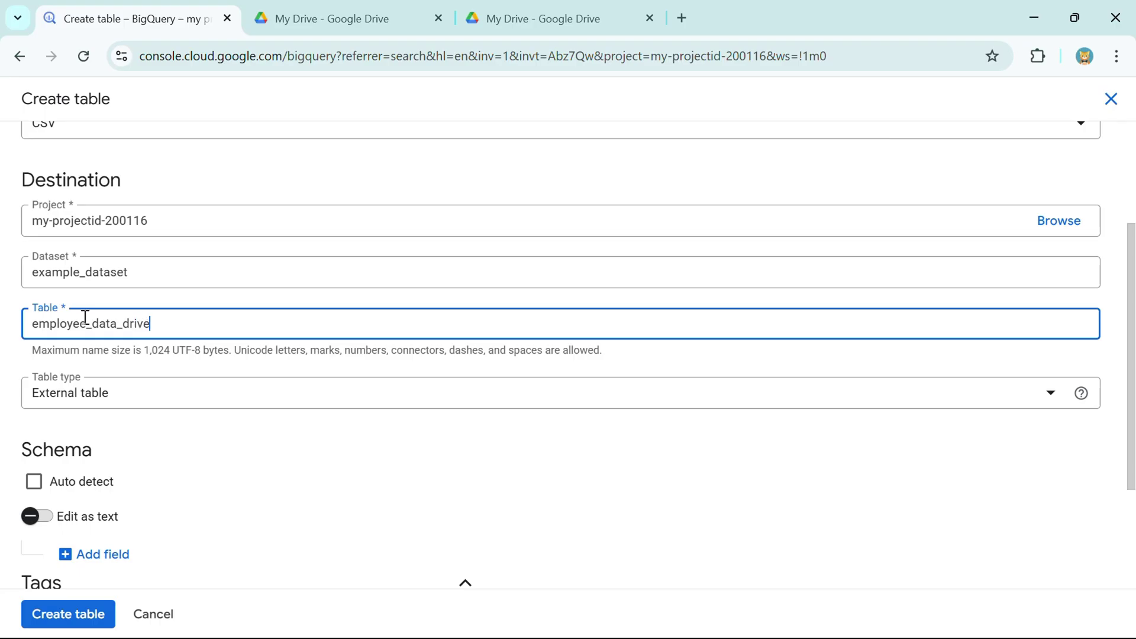
{"action": "left_click_drag", "start_coordinate": [170, 324], "coordinate": [2, 342]}
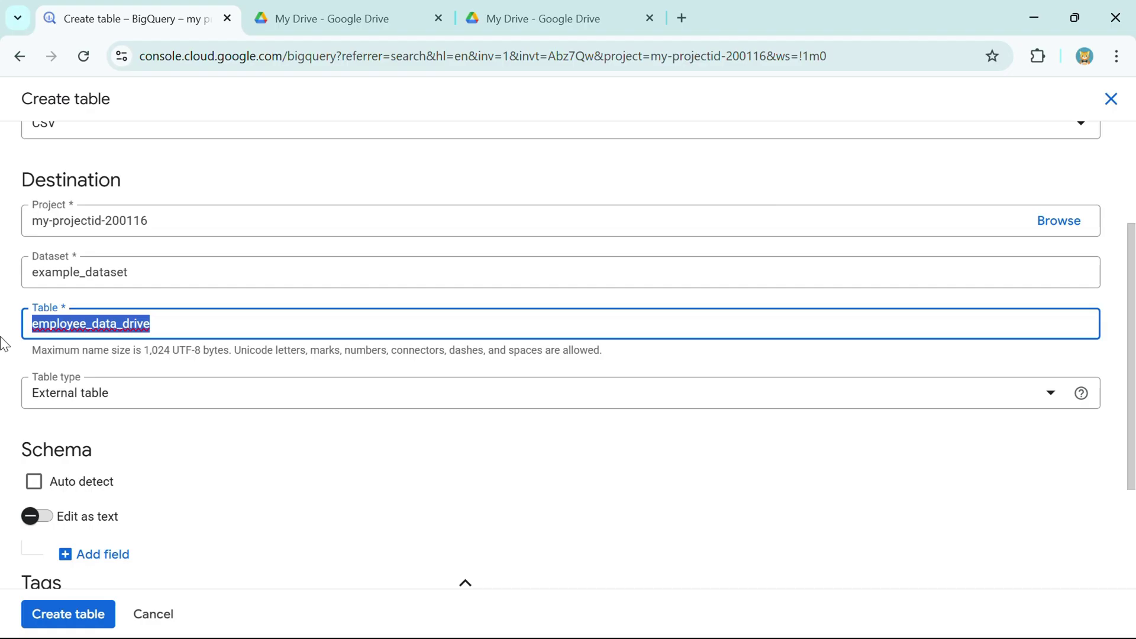
{"action": "left_click", "coordinate": [3, 343]}
- Keep it an External table, turn on schema auto detect, and create it
{"action": "scroll", "coordinate": [75, 304], "scroll_direction": "down", "scroll_amount": 1}
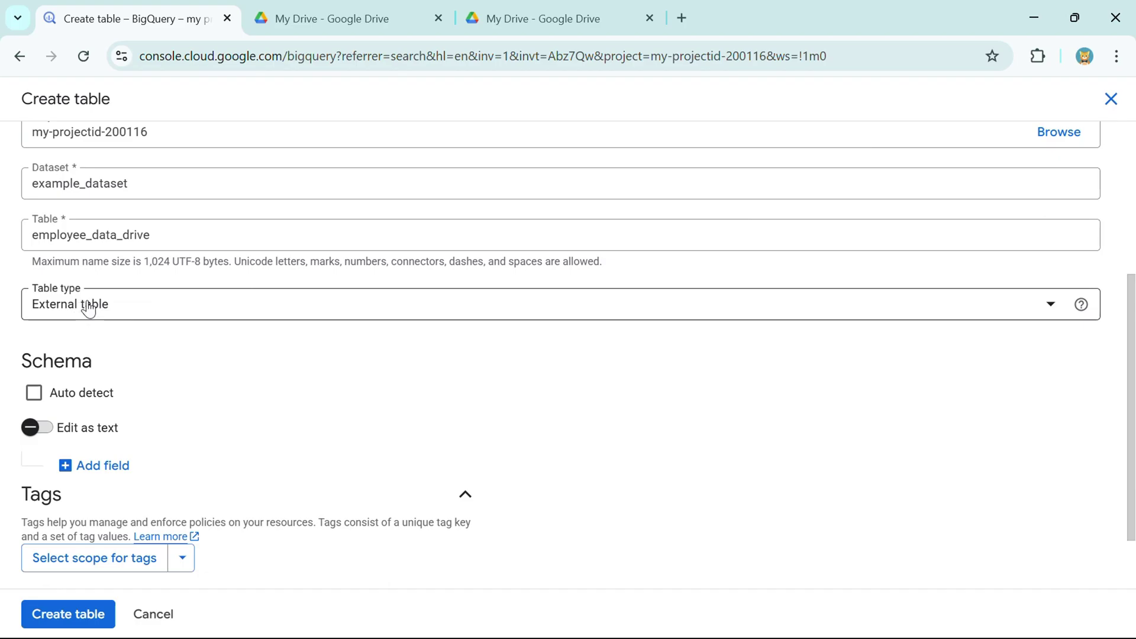
{"action": "left_click", "coordinate": [89, 307]}
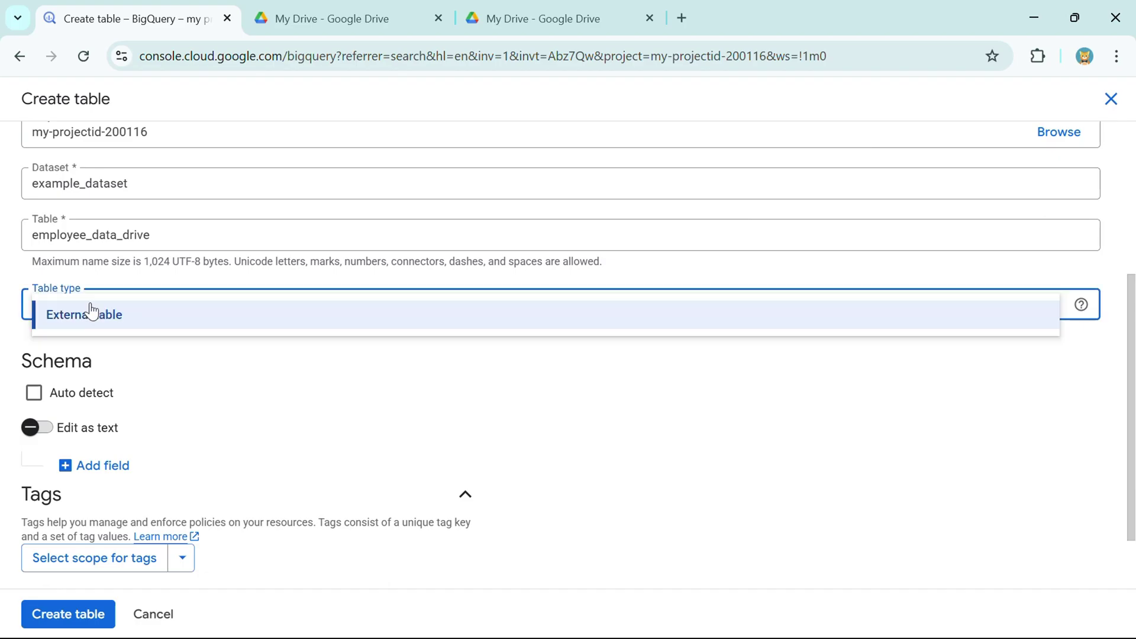
{"action": "left_click", "coordinate": [132, 321]}
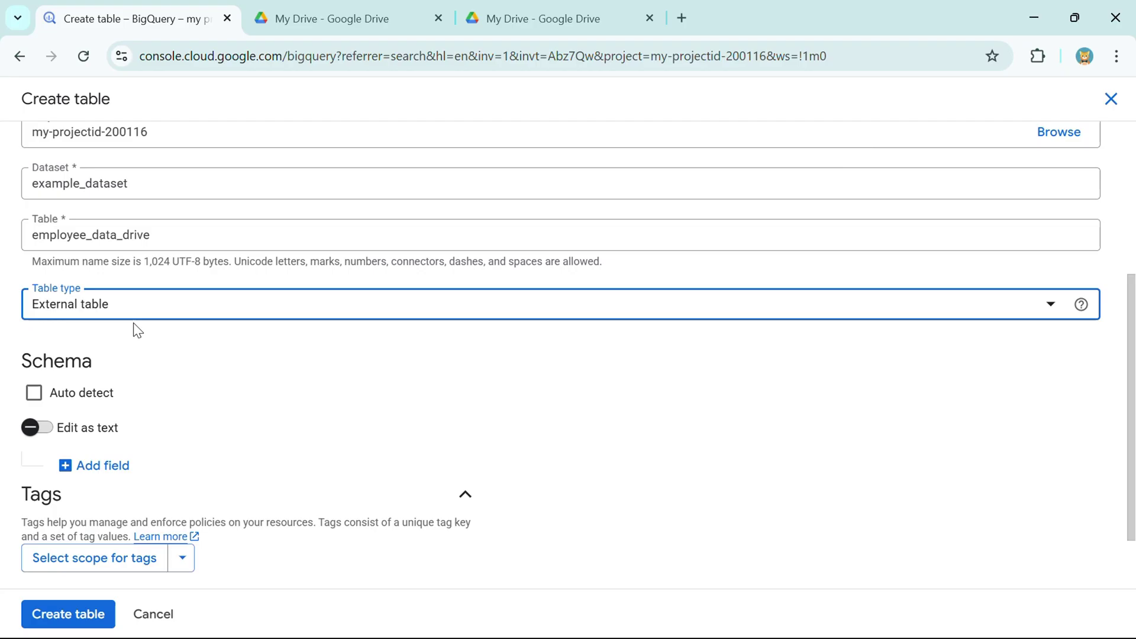
{"action": "scroll", "coordinate": [142, 330], "scroll_direction": "down", "scroll_amount": 2}
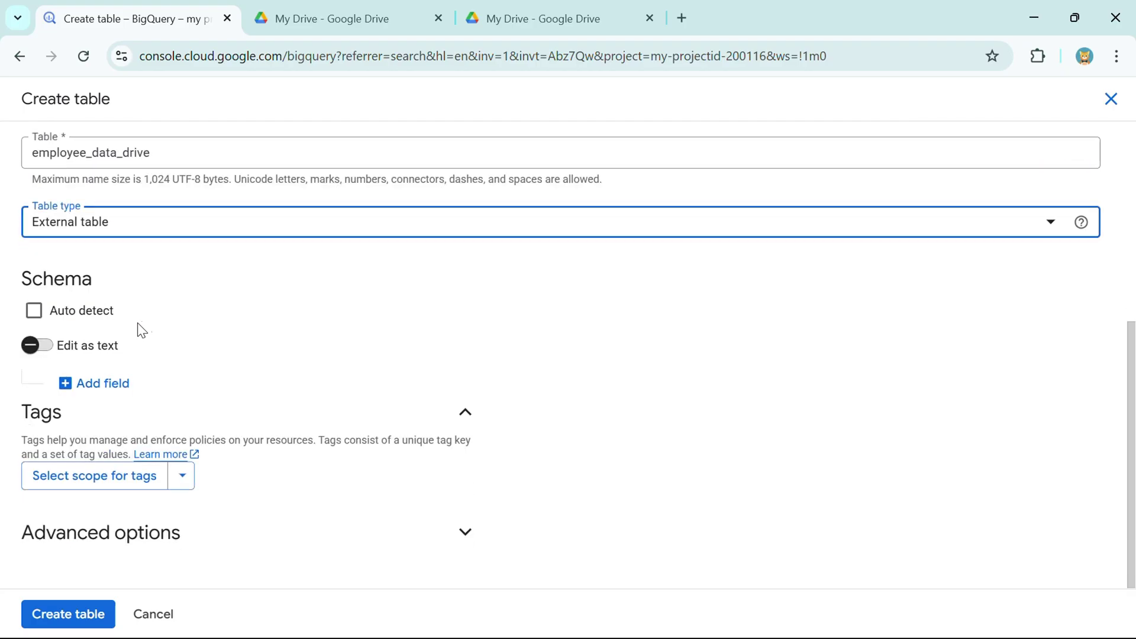
{"action": "left_click", "coordinate": [35, 311]}
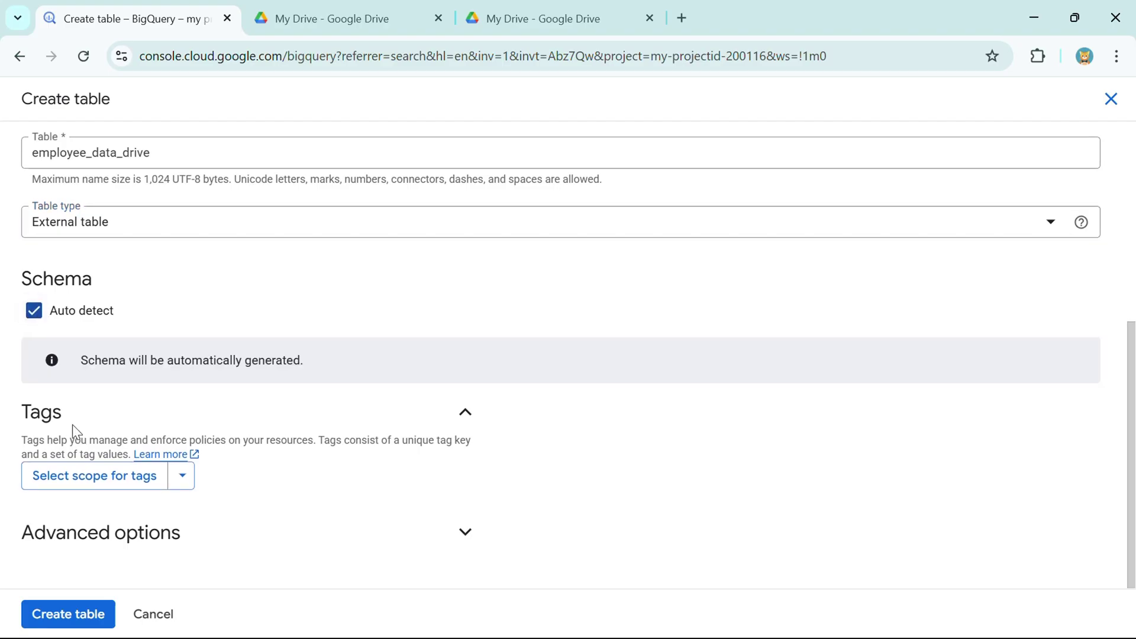
{"action": "left_click", "coordinate": [59, 615]}
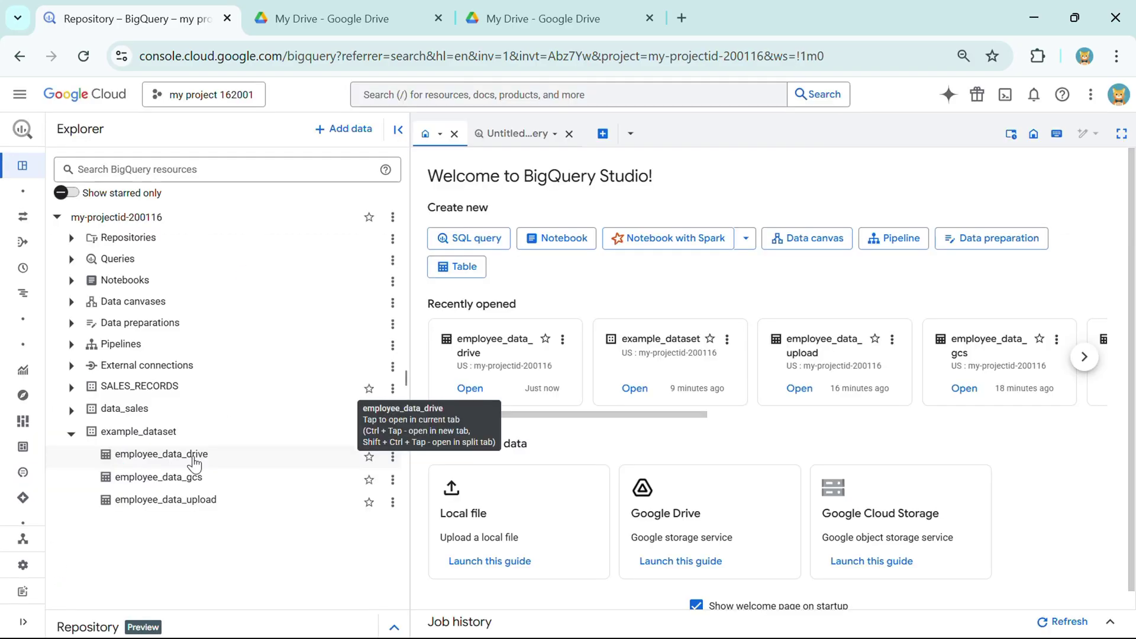
- Open employee_data_drive to view its schema: ID INTEGER, NAME STRING, DOJ DATE
{"action": "double_click", "coordinate": [196, 459]}
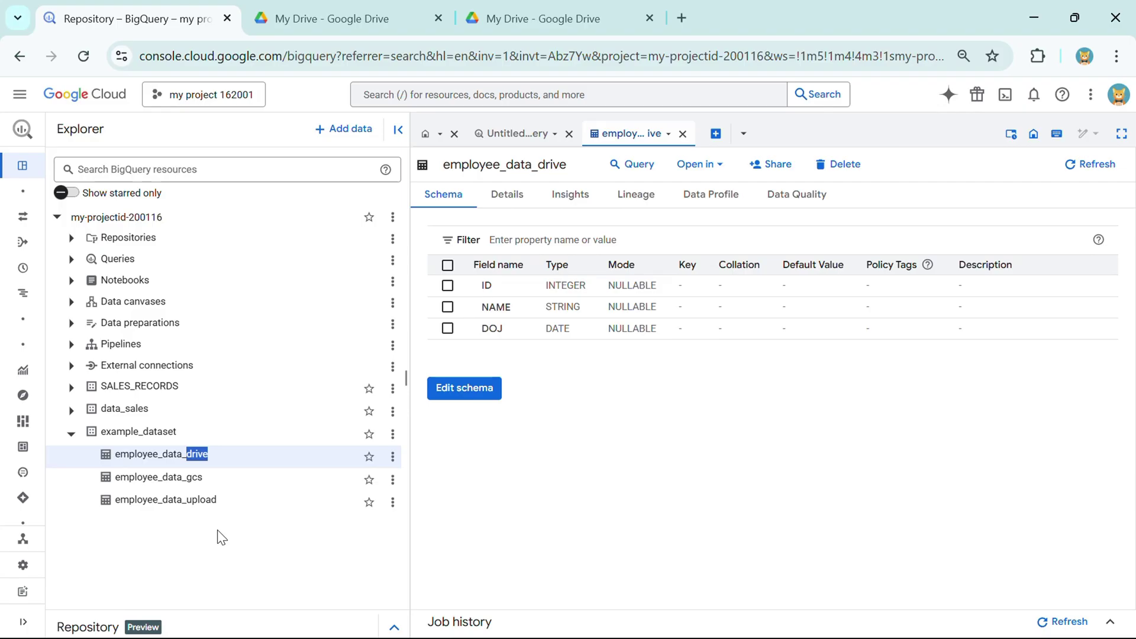
{"action": "left_click", "coordinate": [393, 436]}
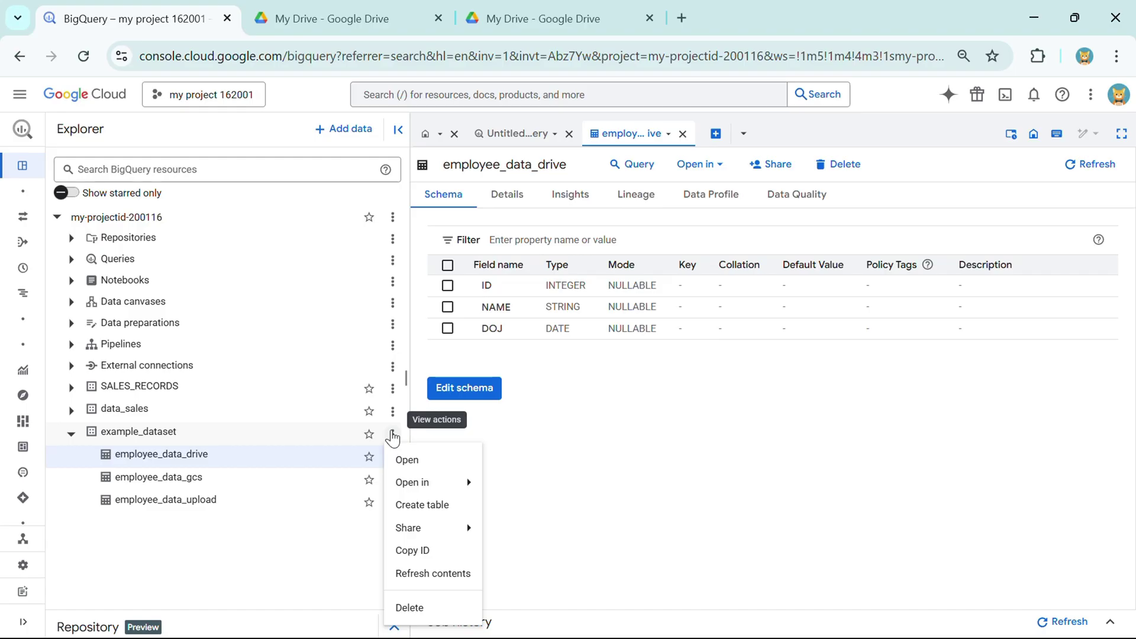
- Start another table in example_dataset, trying Amazon S3 then Azure Blob Storage as the source
{"action": "left_click", "coordinate": [422, 504]}
{"action": "left_click", "coordinate": [281, 167]}
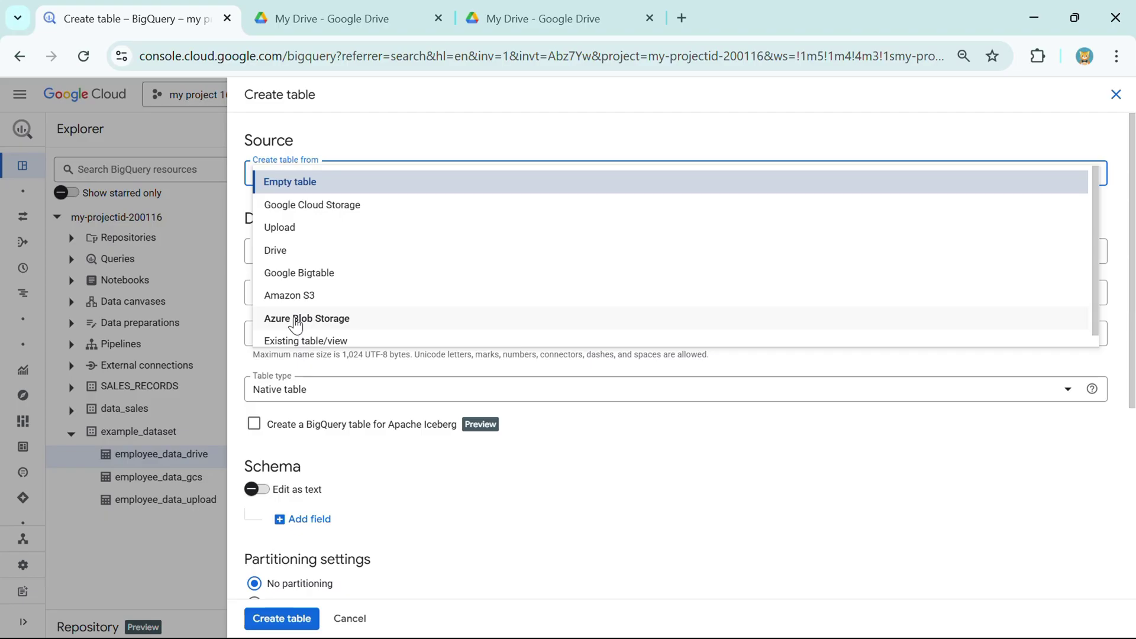
{"action": "left_click", "coordinate": [301, 295]}
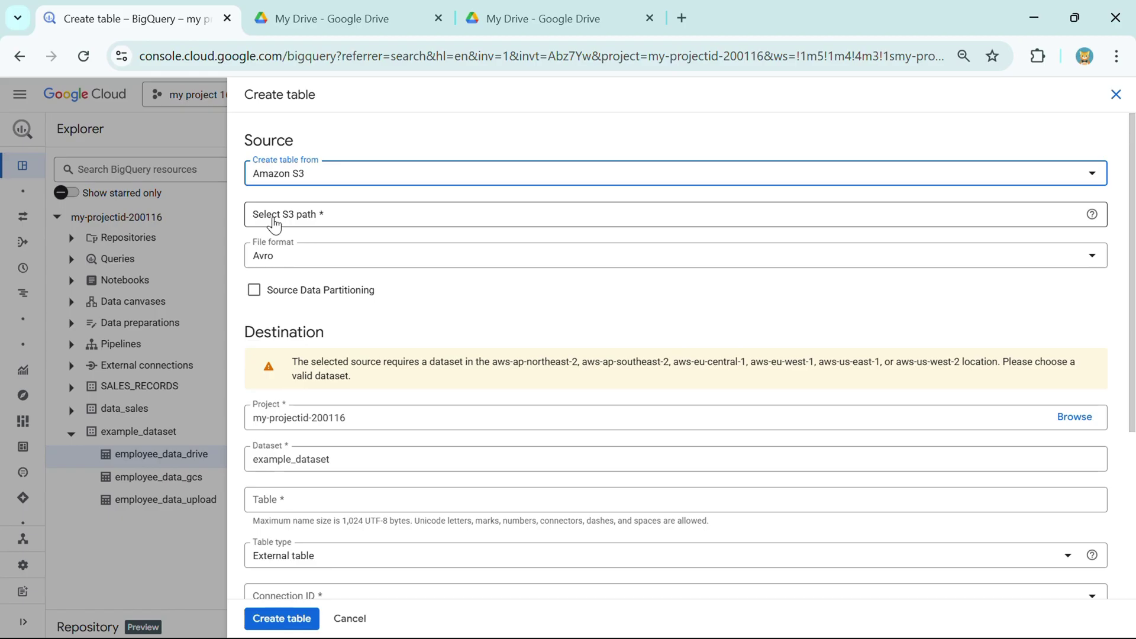
{"action": "left_click", "coordinate": [307, 181]}
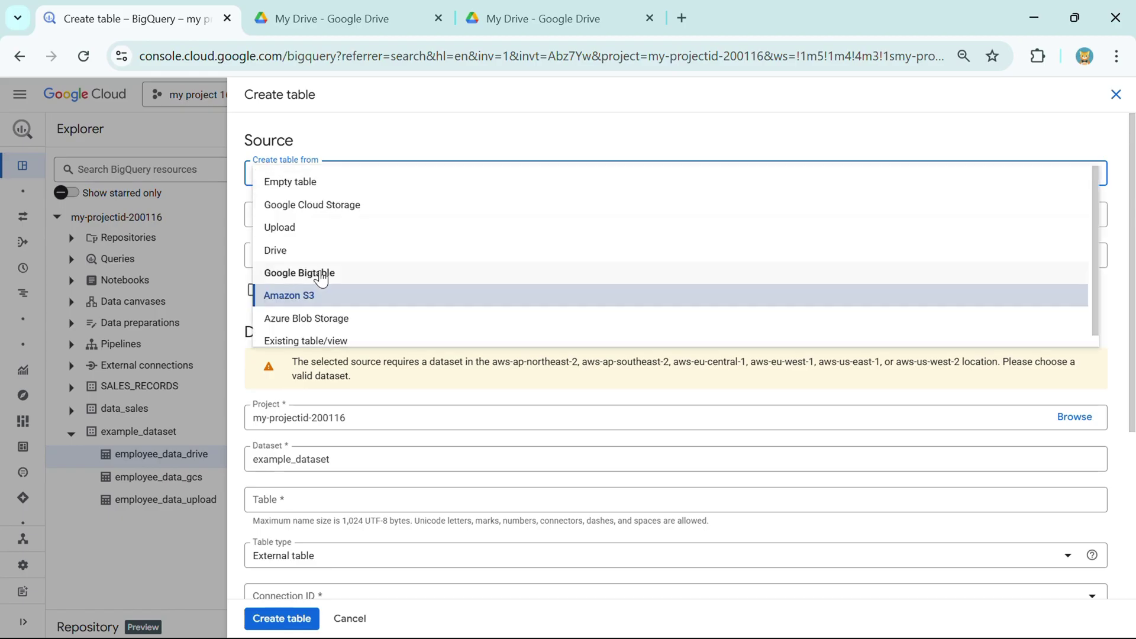
{"action": "left_click", "coordinate": [326, 320]}
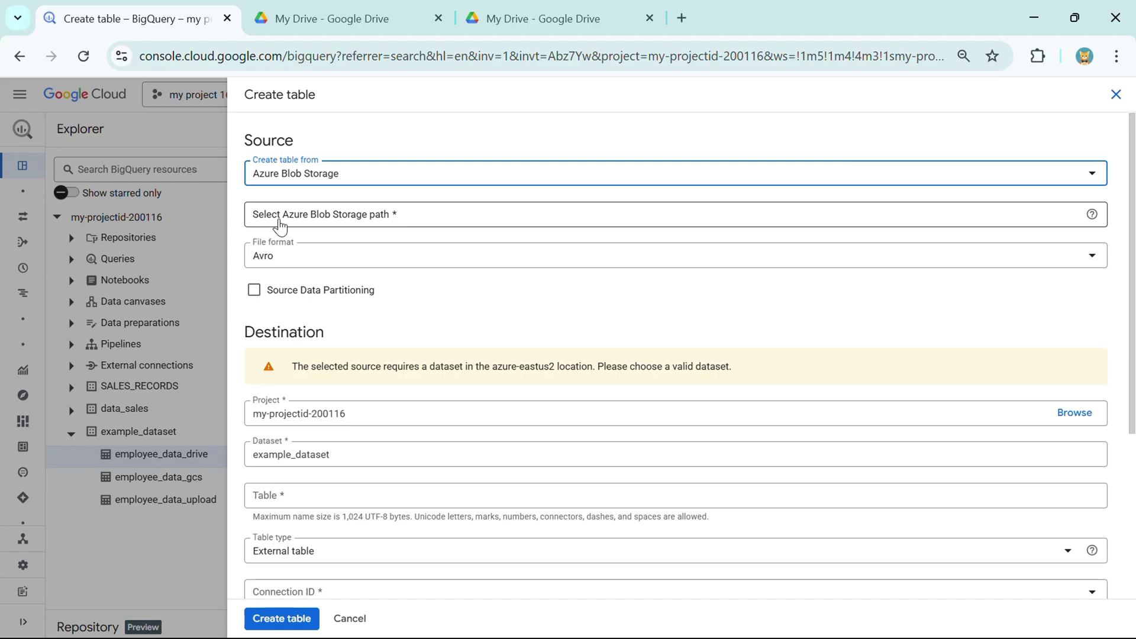
- Review the Azure Blob Storage form, then switch the source to Existing table/view
{"action": "scroll", "coordinate": [325, 396], "scroll_direction": "down", "scroll_amount": 4}
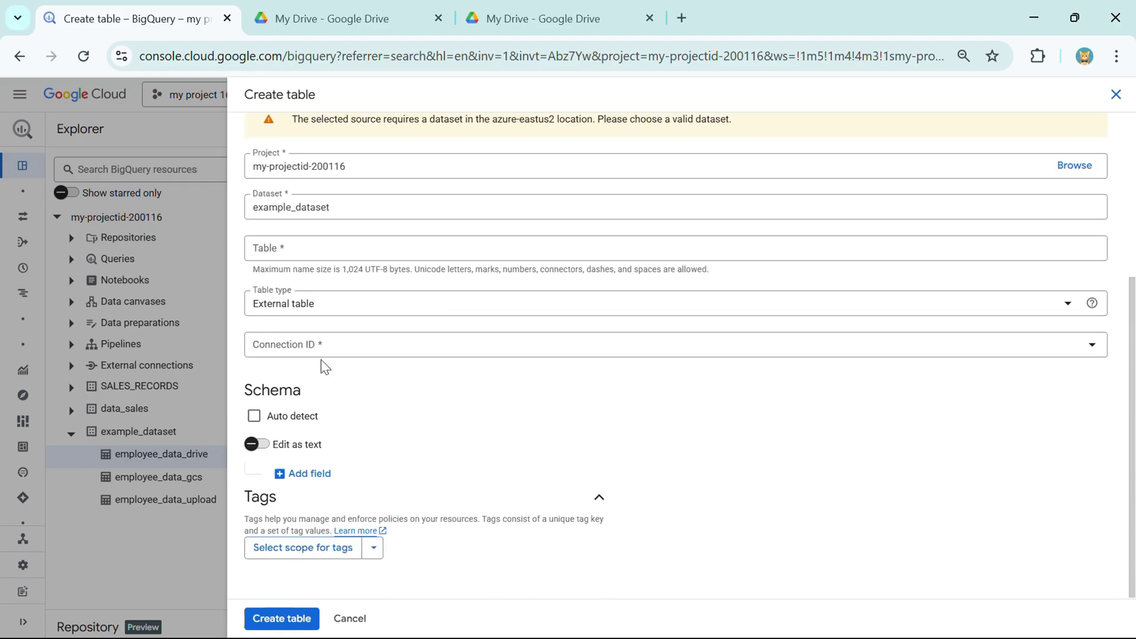
{"action": "scroll", "coordinate": [325, 375], "scroll_direction": "up", "scroll_amount": 3}
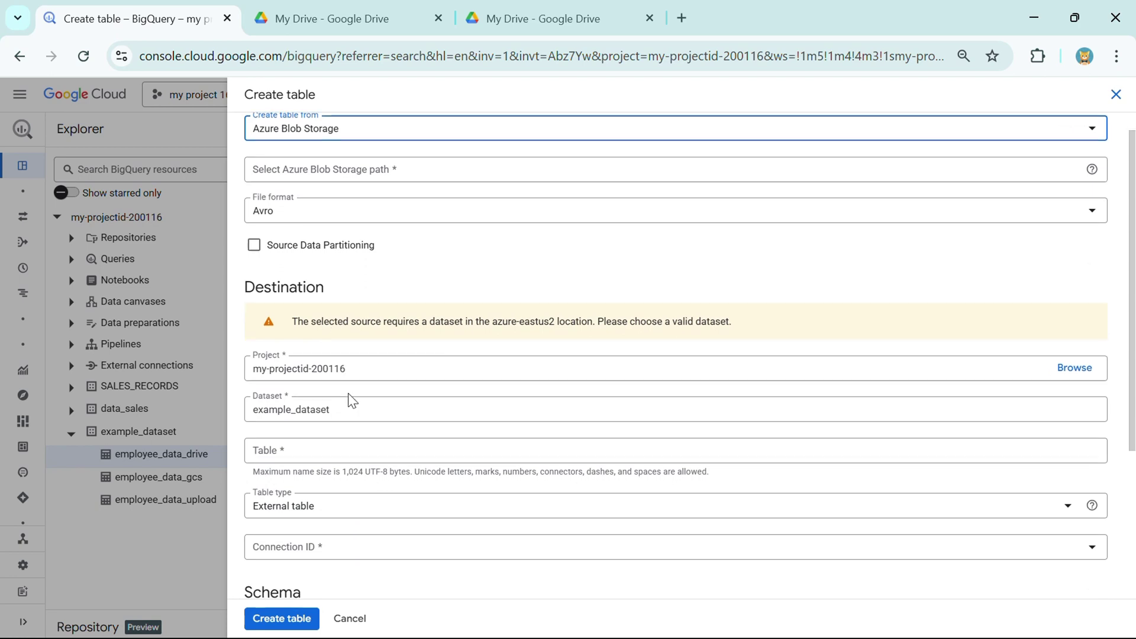
{"action": "scroll", "coordinate": [352, 401], "scroll_direction": "down", "scroll_amount": 3}
{"action": "scroll", "coordinate": [348, 391], "scroll_direction": "up", "scroll_amount": 4}
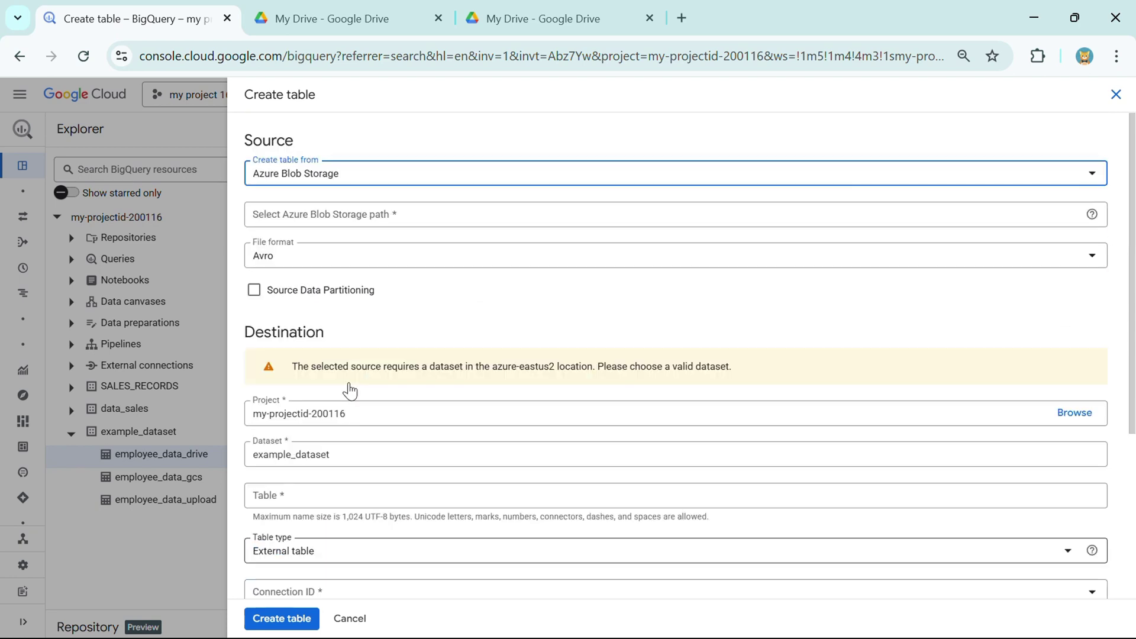
{"action": "left_click", "coordinate": [316, 179]}
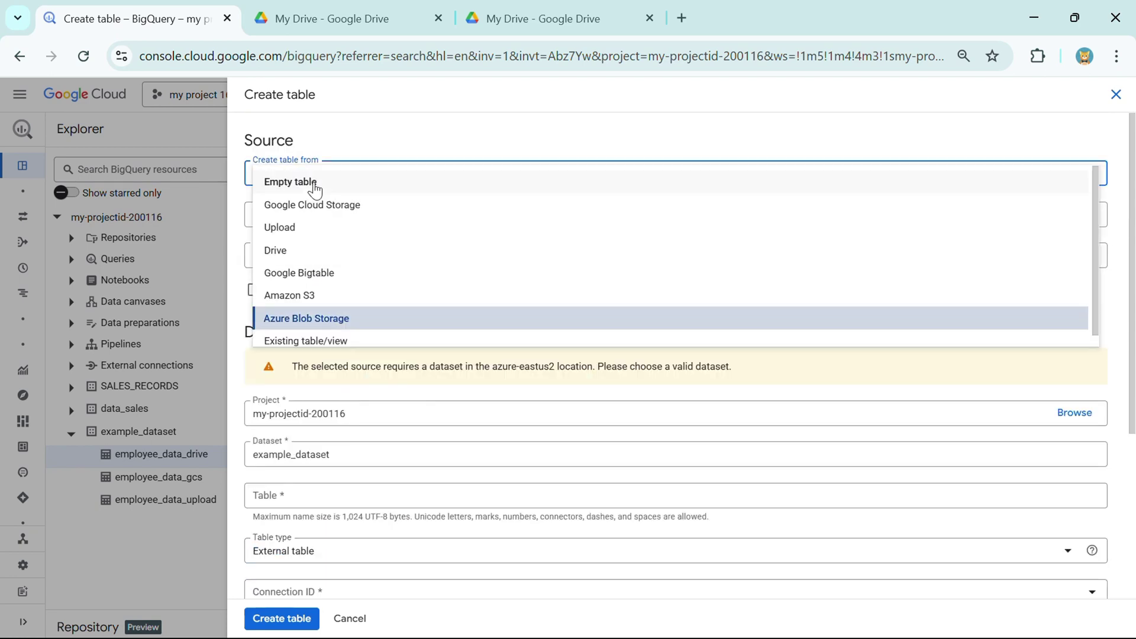
{"action": "left_click", "coordinate": [346, 346]}
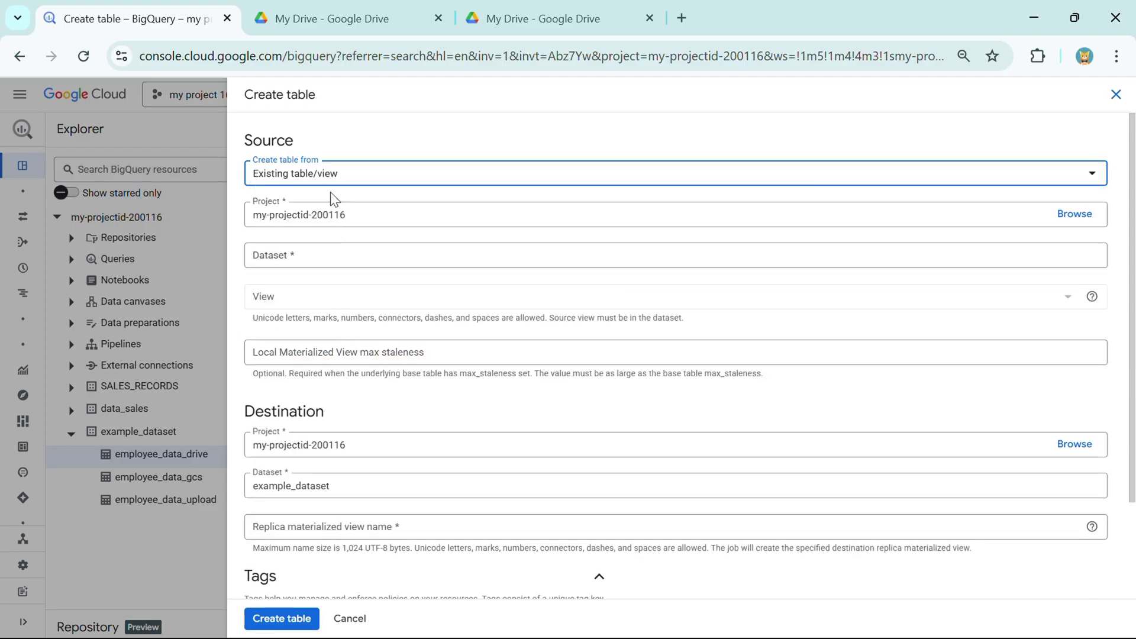